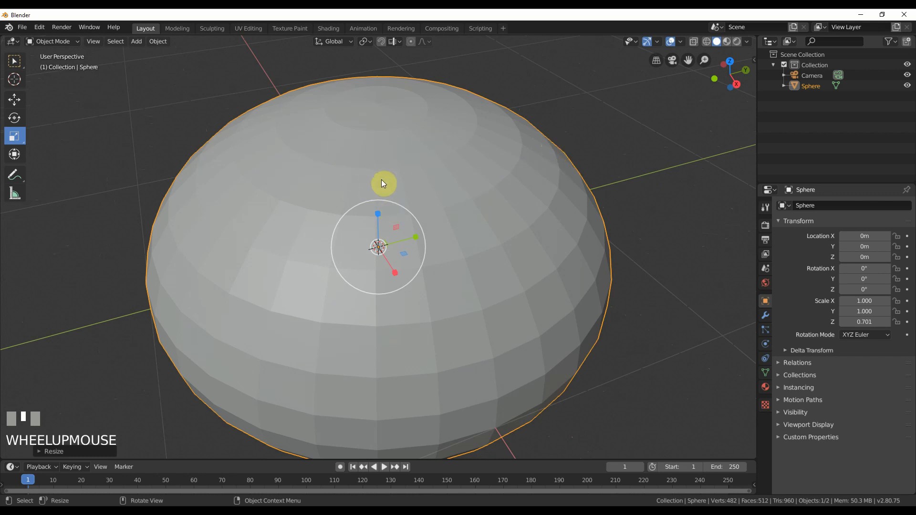
Switch the flattened sphere to Edit Mode with face selection and clear the current selection
scroll(289, 172, "down", 1)
middle_click_drag(290, 172, 297, 195, "shift")
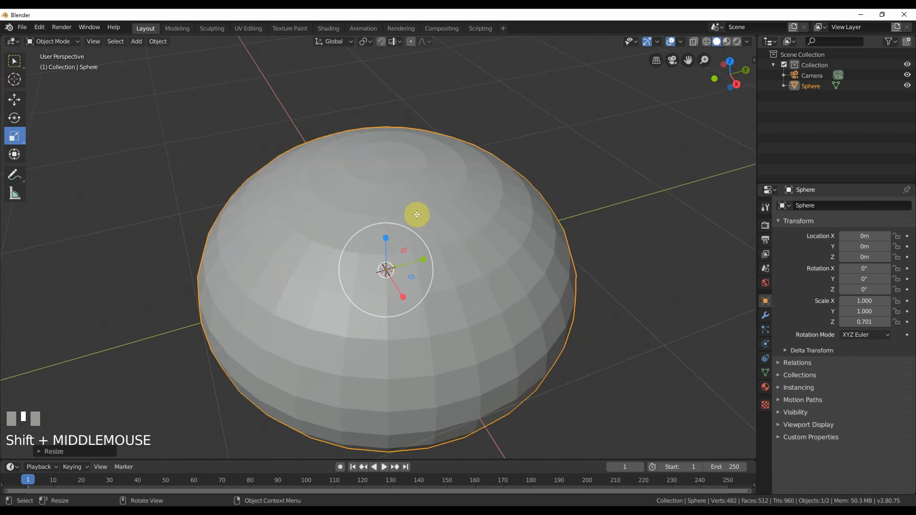
key("Tab")
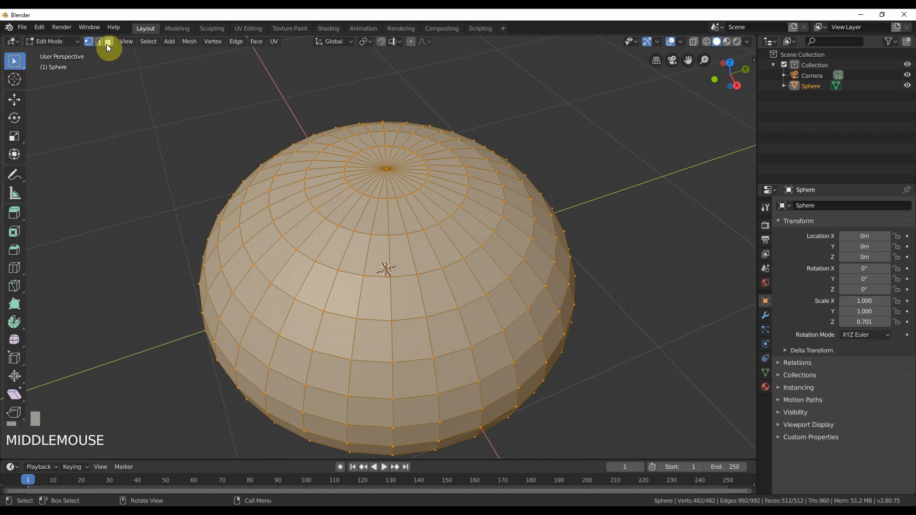
left_click(109, 41)
key("a")
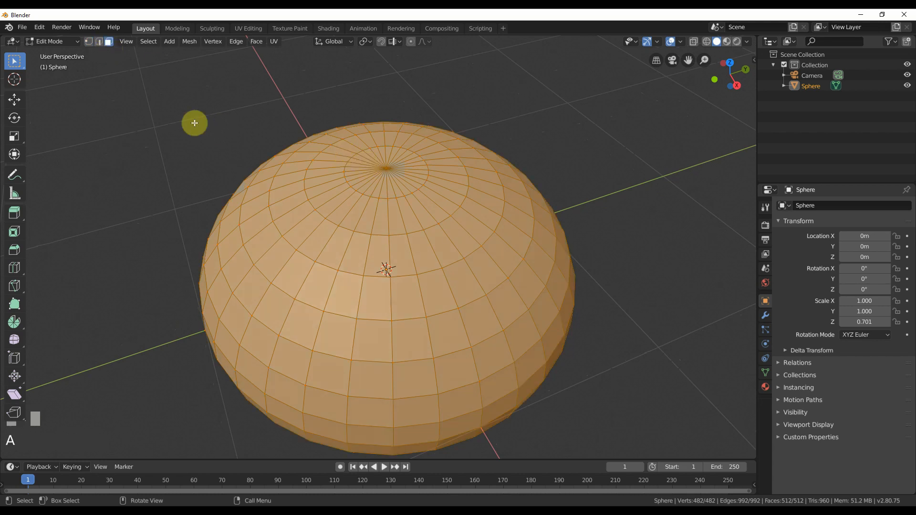
key("alt+a")
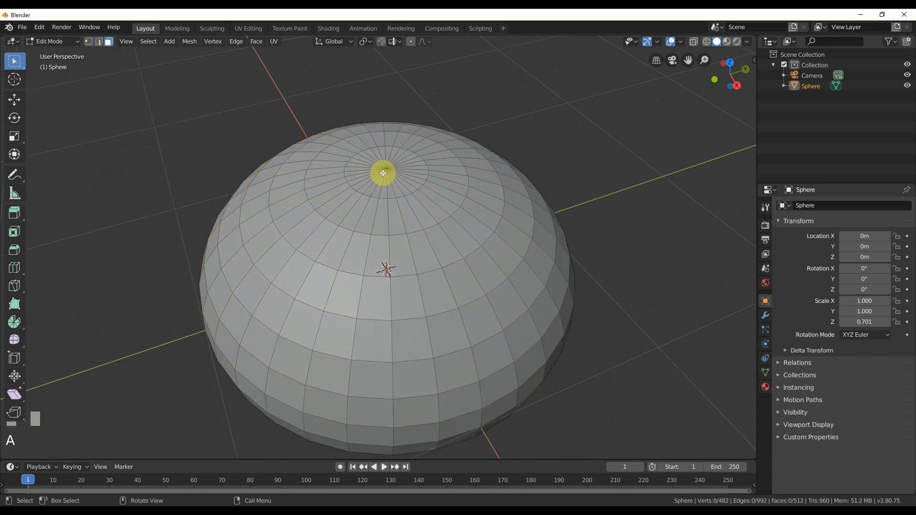
Select the circle of faces around the sphere's top pole, enlarge it to about 1.3 times and lower it slightly along Z
key("b")
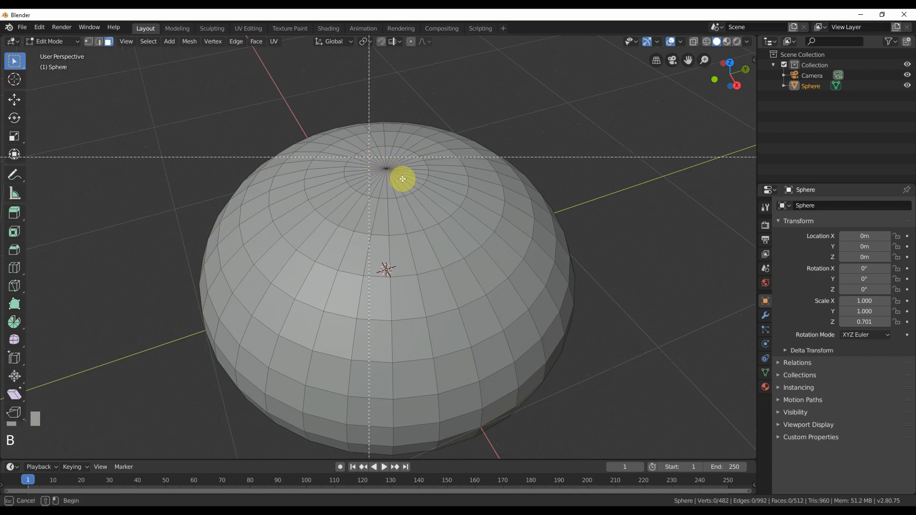
left_click_drag(403, 179, 406, 185)
scroll(406, 185, "up", 1)
middle_click_drag(407, 181, 414, 179)
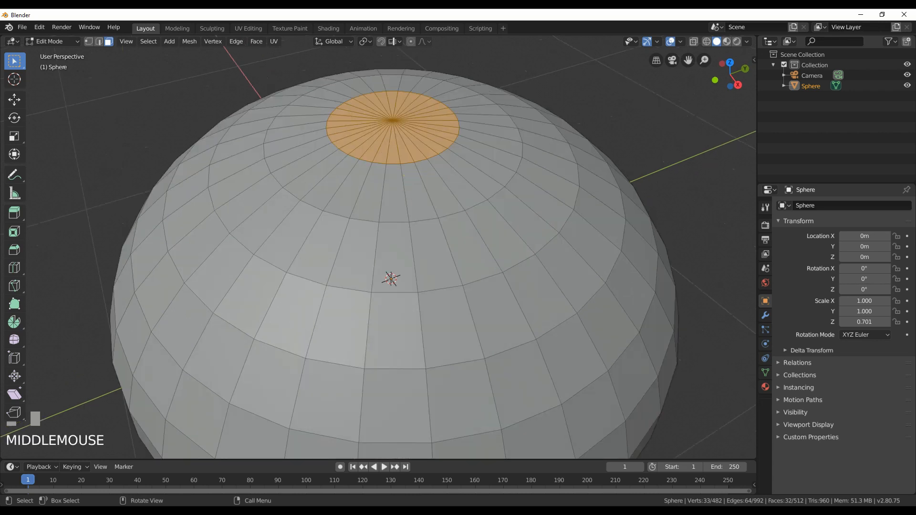
key("s")
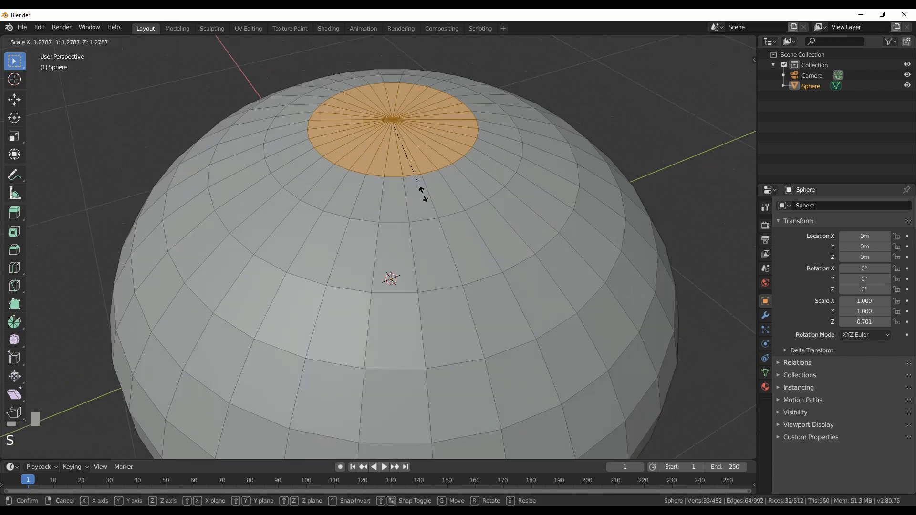
left_click(423, 197)
left_click(16, 98)
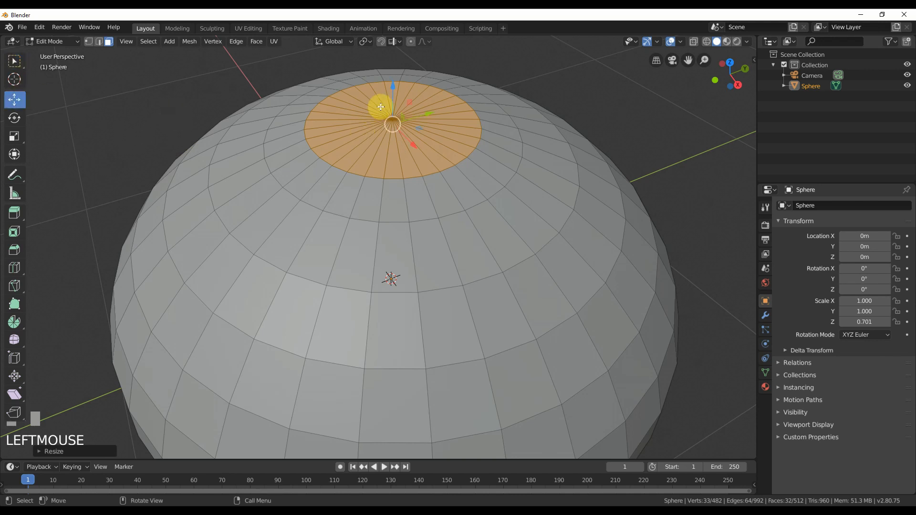
left_click_drag(392, 86, 393, 106)
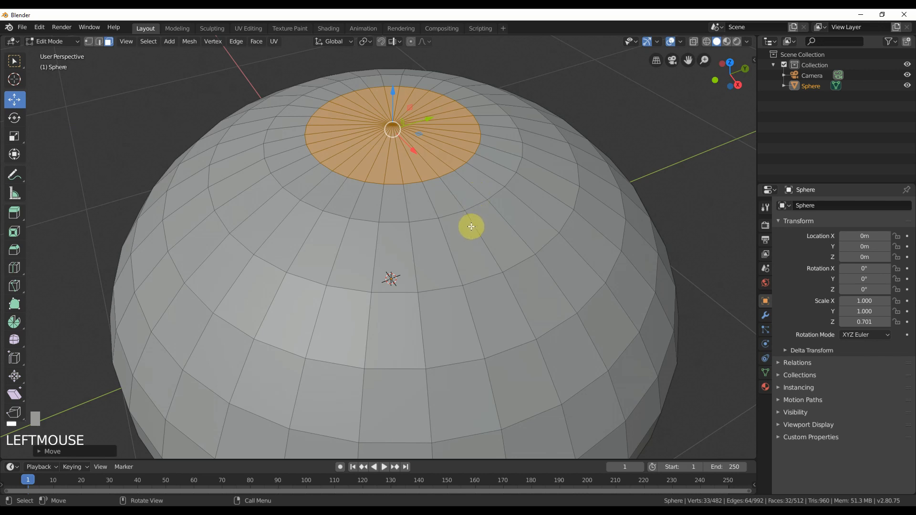
Extrude the selected top cap upward by about 0.07 m into a short collar and scale its upper face in slightly
middle_click_drag(472, 226, 439, 153, "shift")
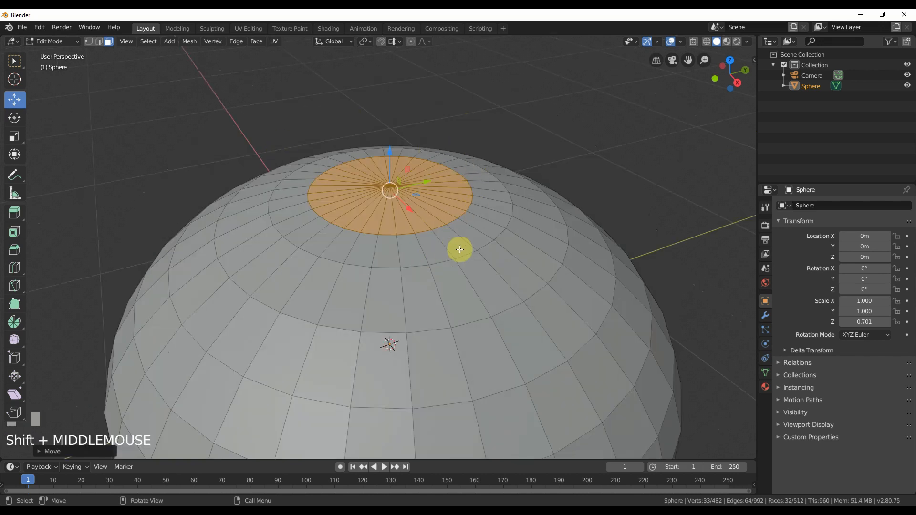
left_click(258, 44)
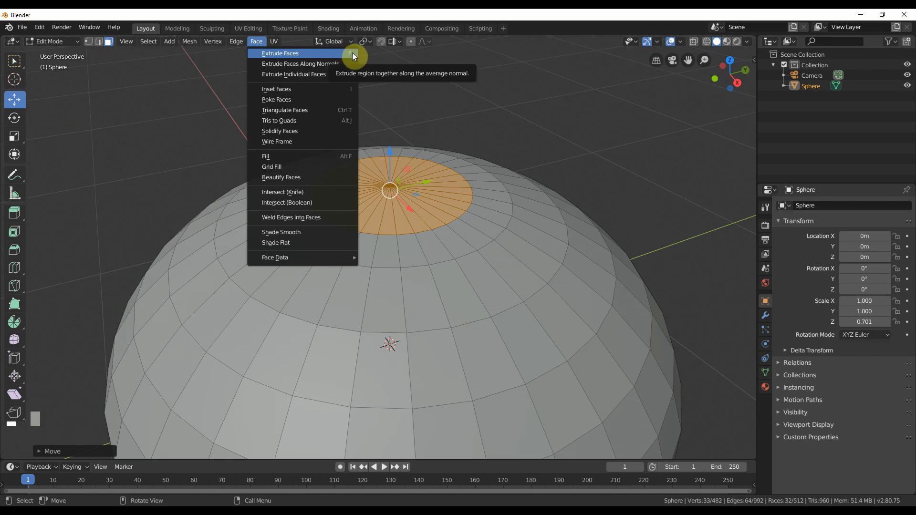
left_click(400, 137)
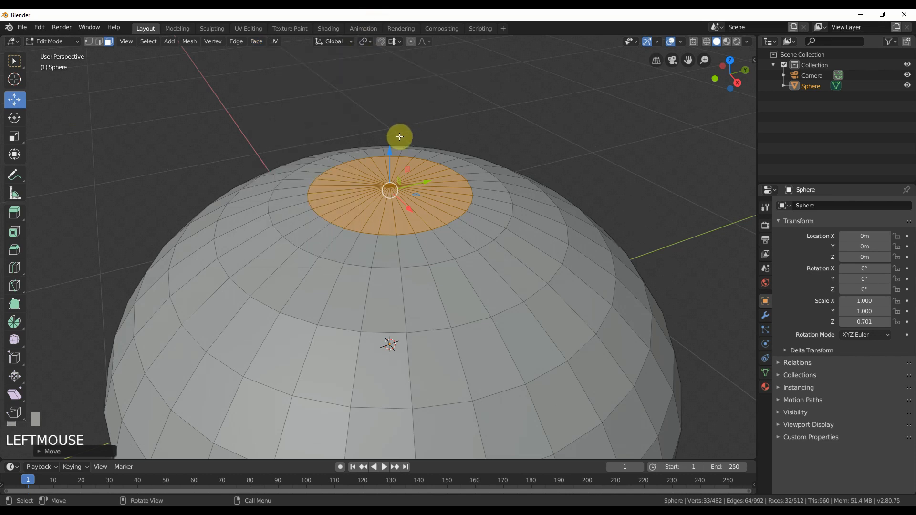
key("e")
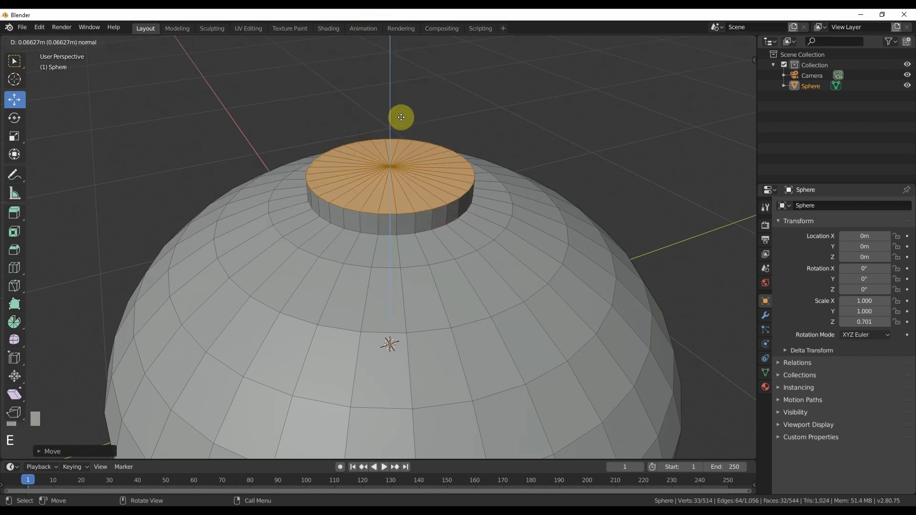
left_click(399, 145)
key("s")
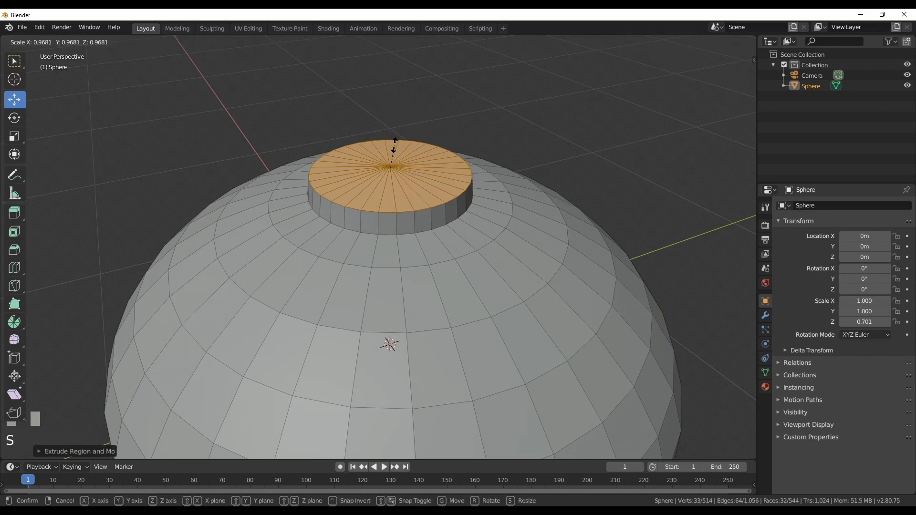
left_click(400, 146)
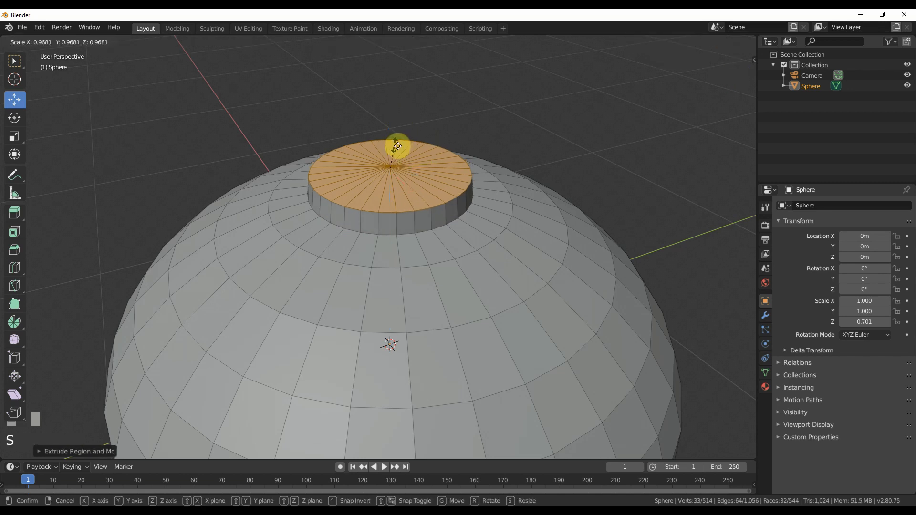
Extrude the collar's upper face slightly upward again and scale it inward a little to form a bevelled rim
key("e")
left_click(397, 142)
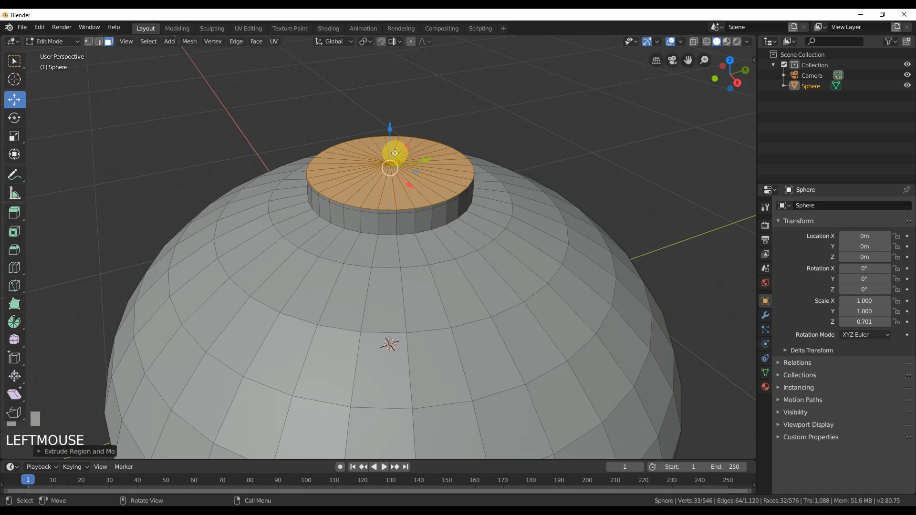
key("s")
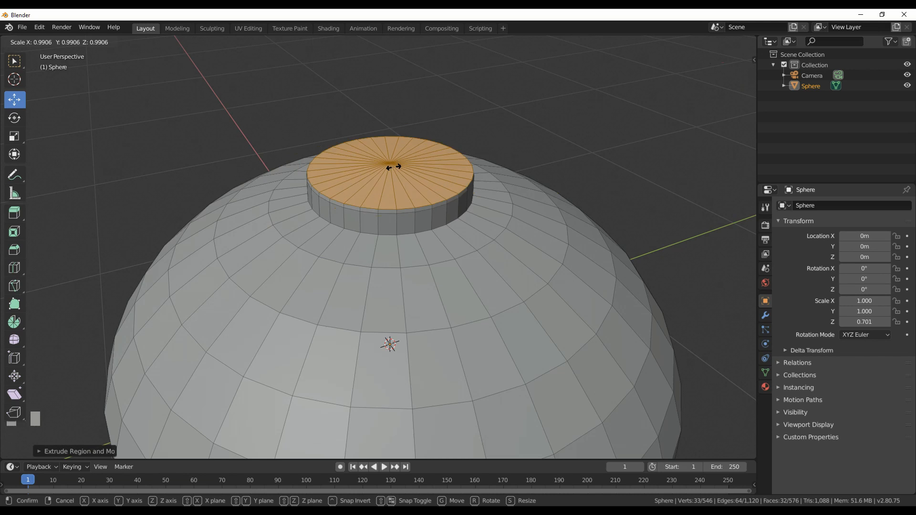
left_click(394, 167)
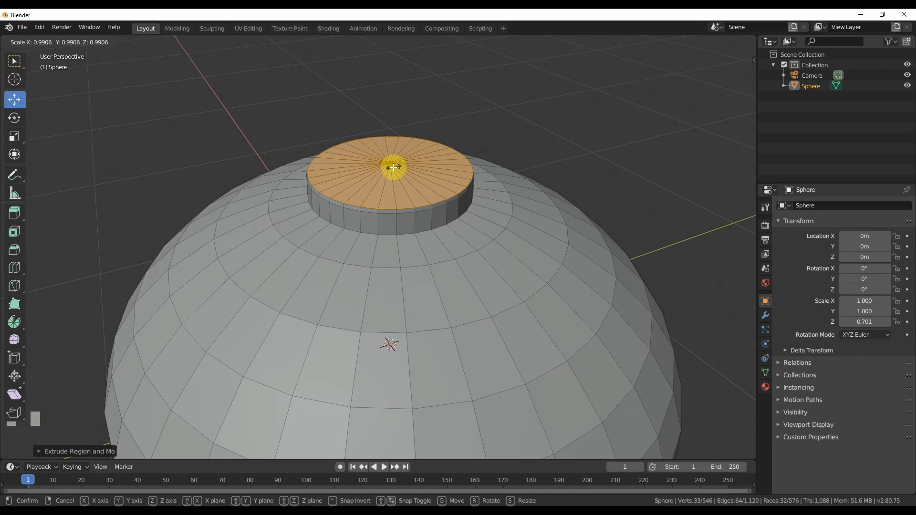
middle_click_drag(393, 167, 401, 208, "shift")
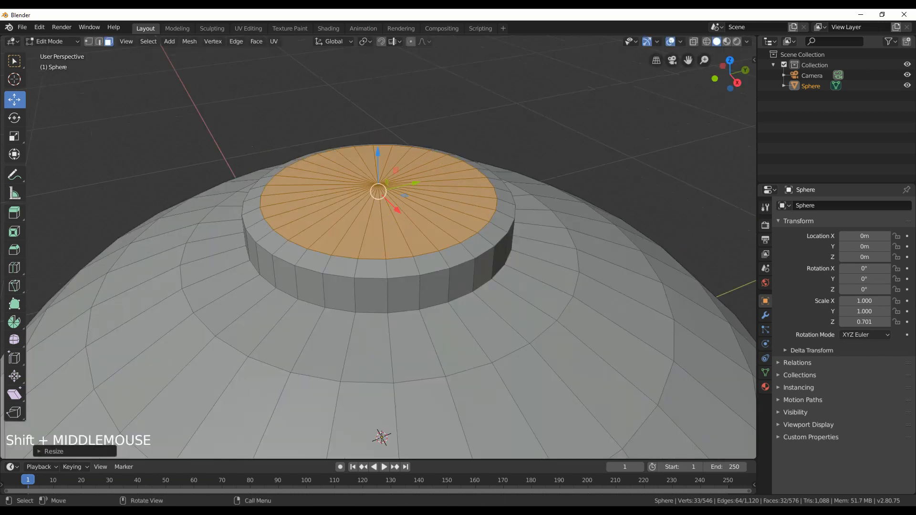
left_click(403, 209)
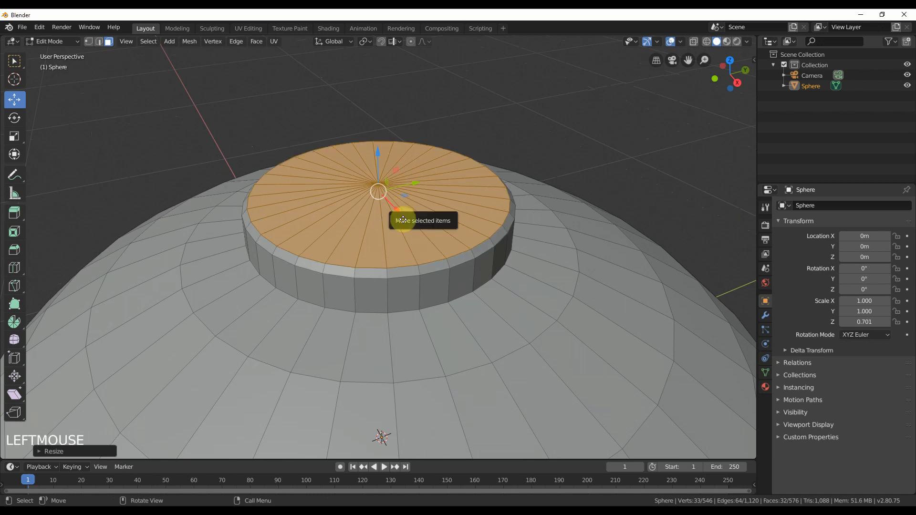
Extrude the cap down inside the rim as a recess, and extrude its floor slightly upward, shrinking it to a small central disc
key("e")
left_click(414, 249)
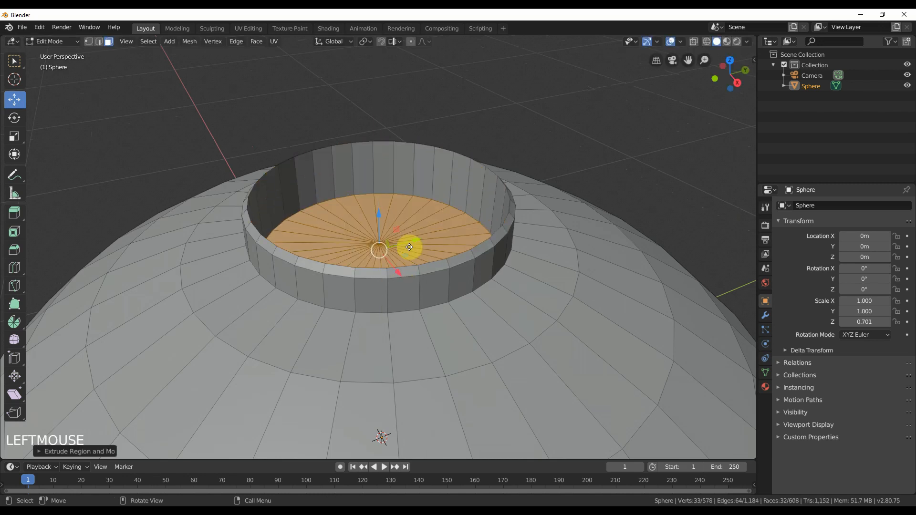
key("e")
left_click(410, 231)
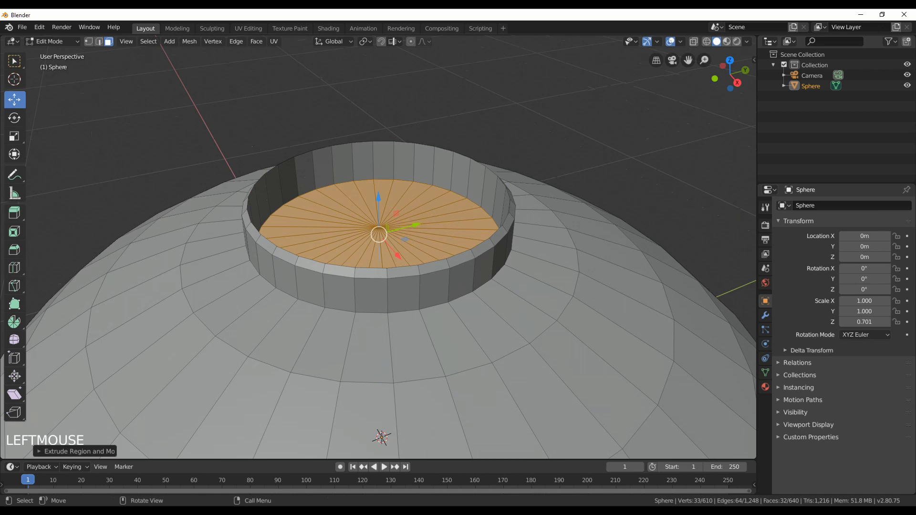
key("s")
left_click(378, 234)
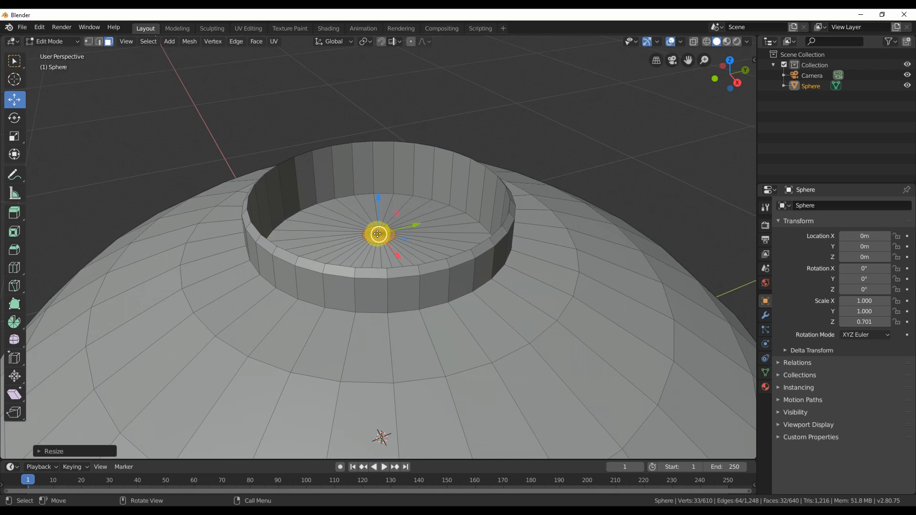
Scale the small central disc to about 0.75, extrude it upward in two short stages and shrink its top slightly to form a knob
key("s")
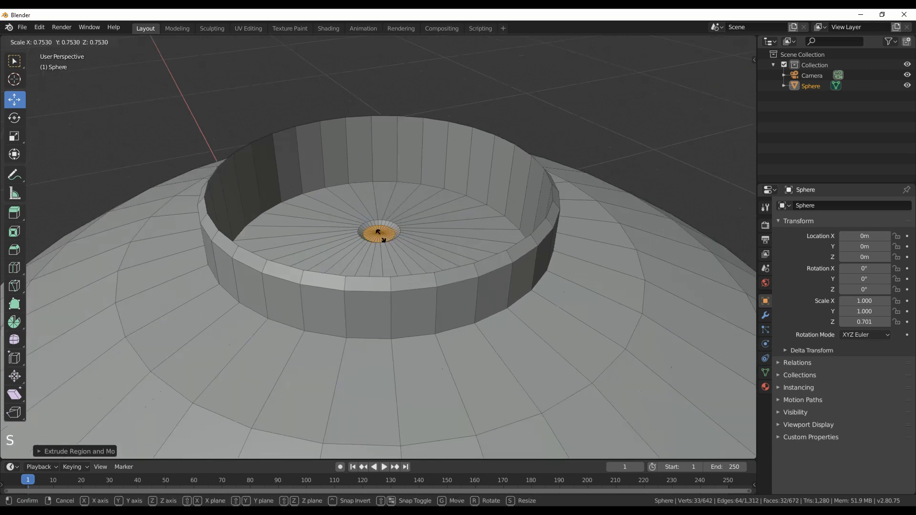
left_click(381, 236)
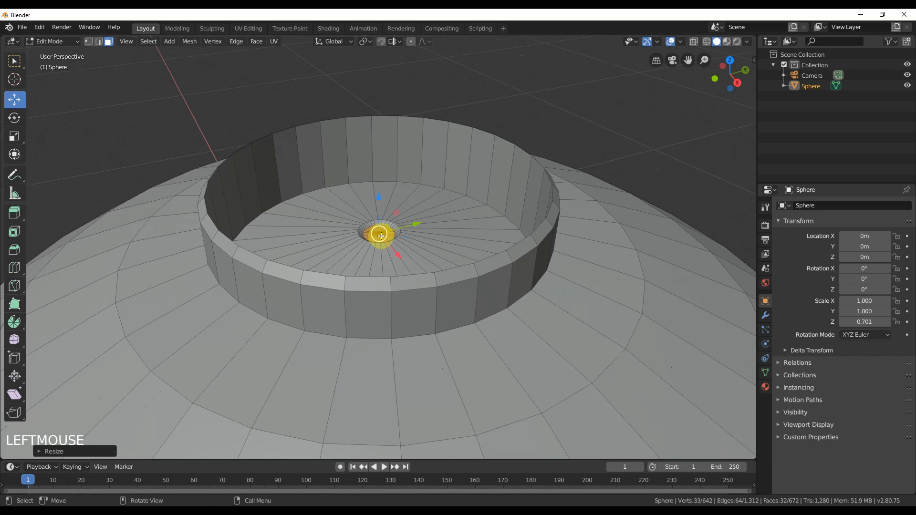
key("e")
left_click(381, 233)
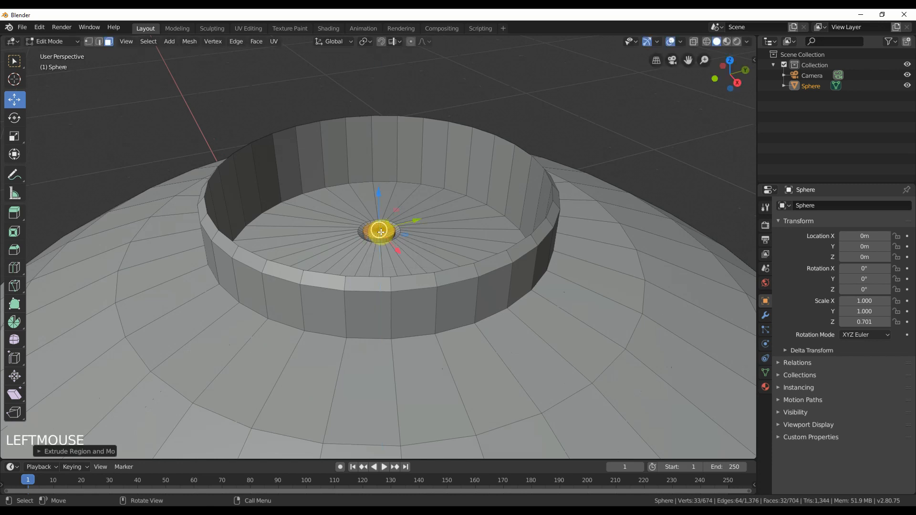
key("e")
left_click(381, 231)
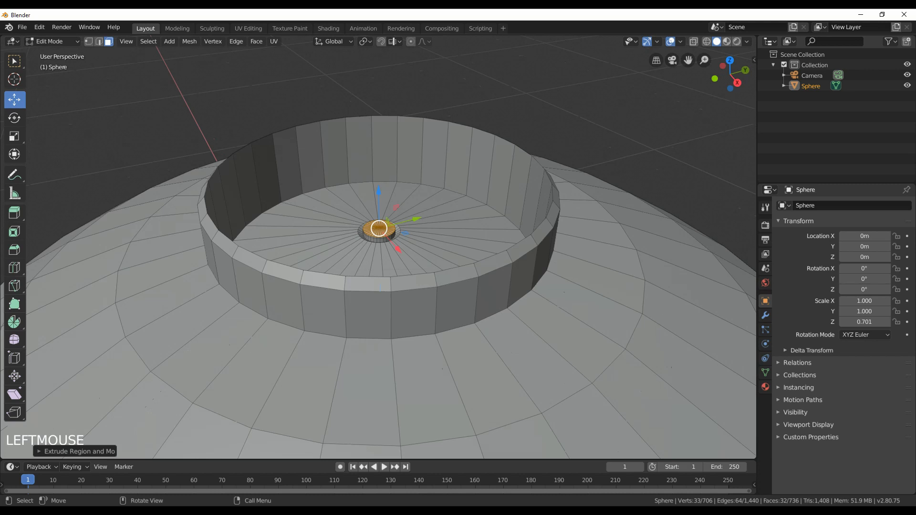
key("s")
left_click(430, 223)
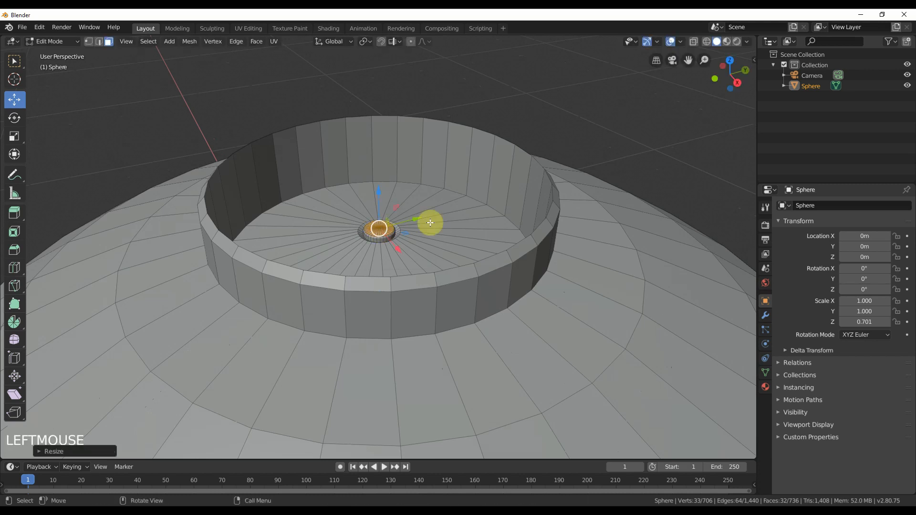
Select only the circle of faces around the sphere's bottom pole, extrude it in place and scale it to about 0.14
key("alt+a")
scroll(575, 183, "down", 3)
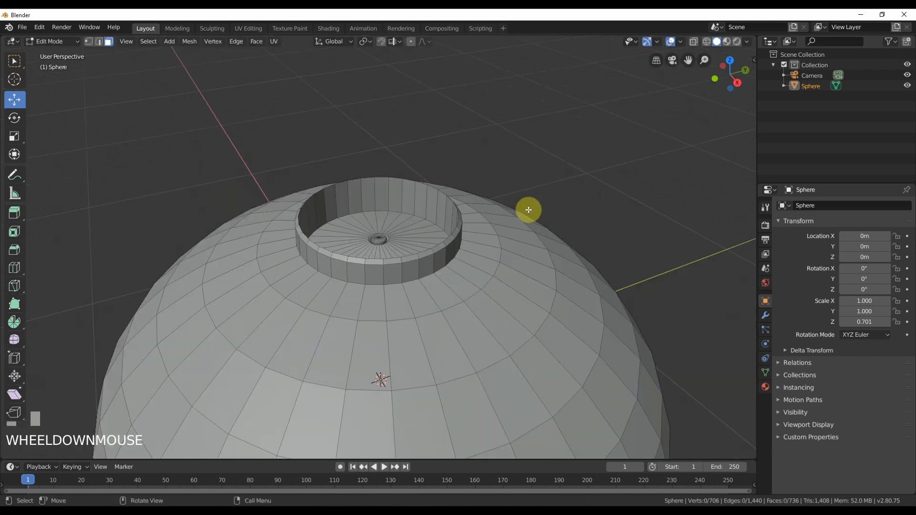
middle_click_drag(529, 211, 528, 221)
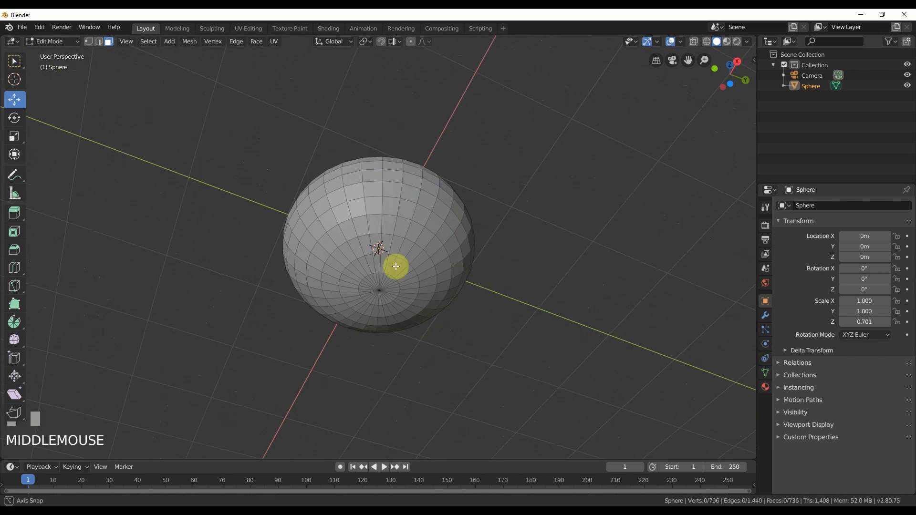
scroll(377, 315, "up", 5)
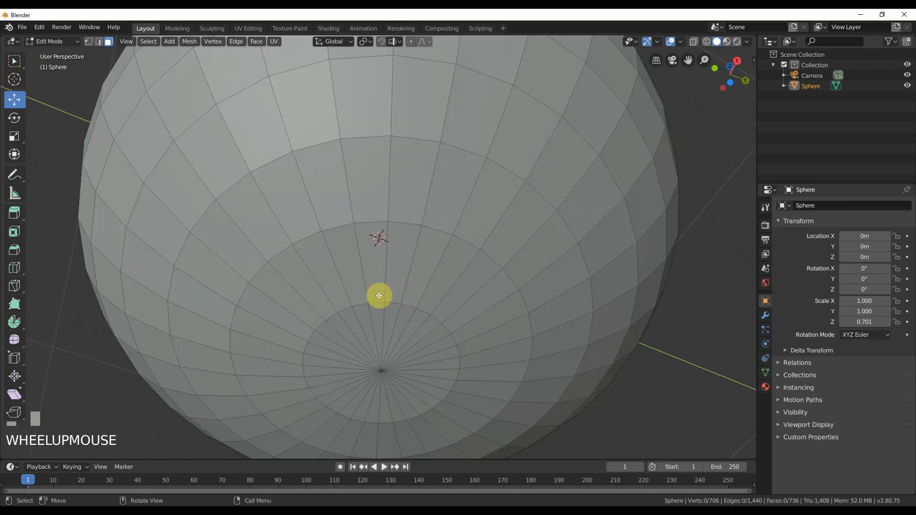
scroll(378, 283, "up", 1)
key("b")
left_click_drag(378, 308, 426, 339)
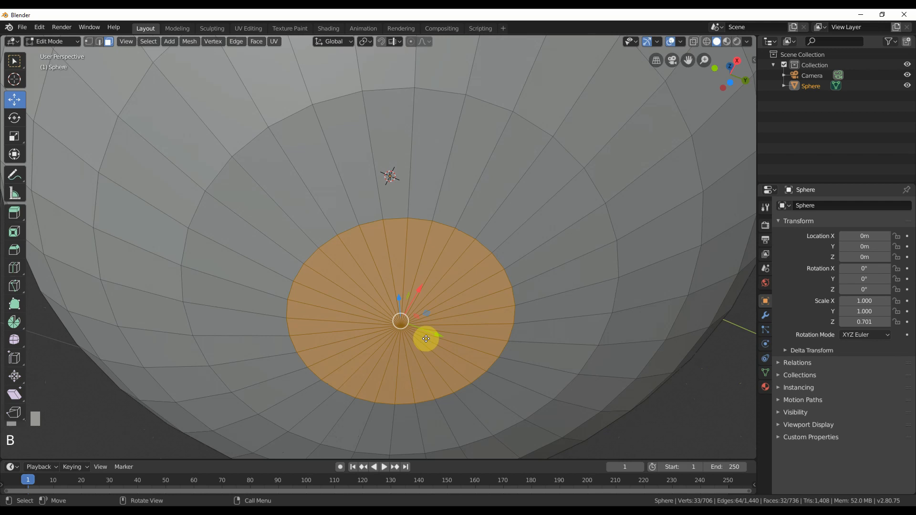
key("e")
key("Escape")
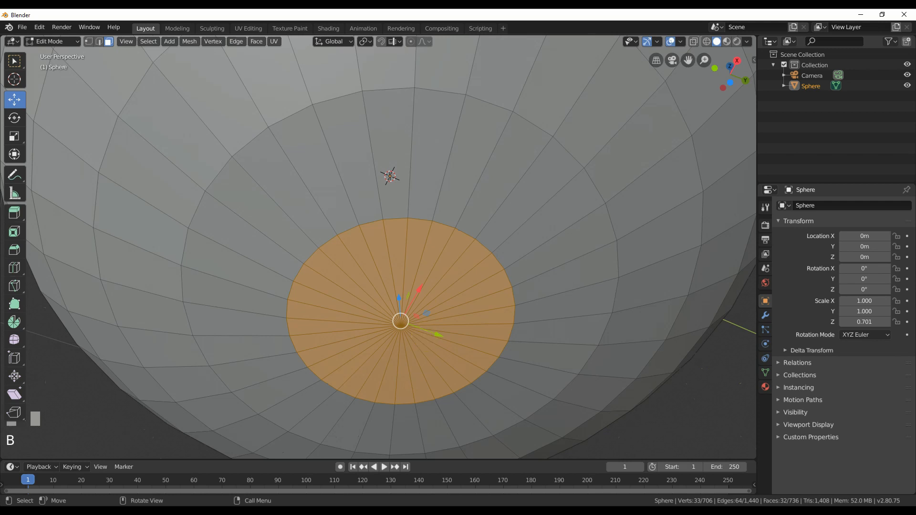
key("s")
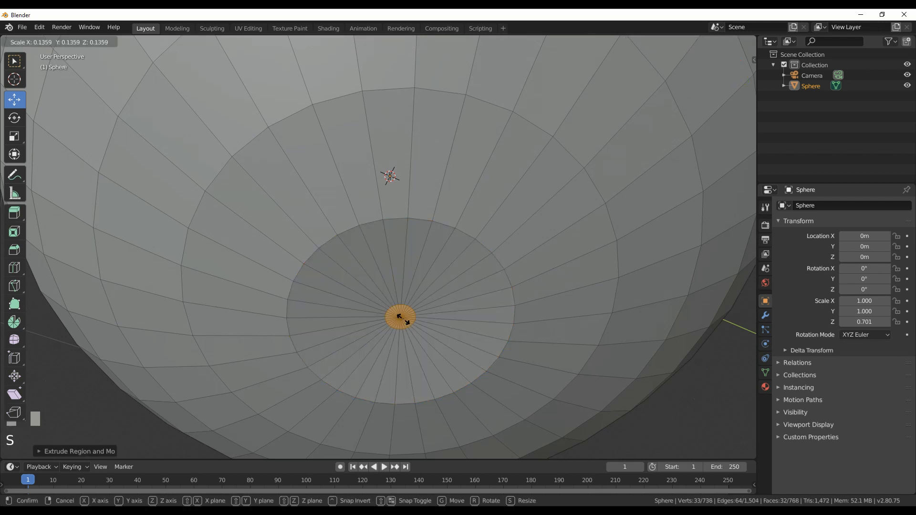
left_click(401, 319)
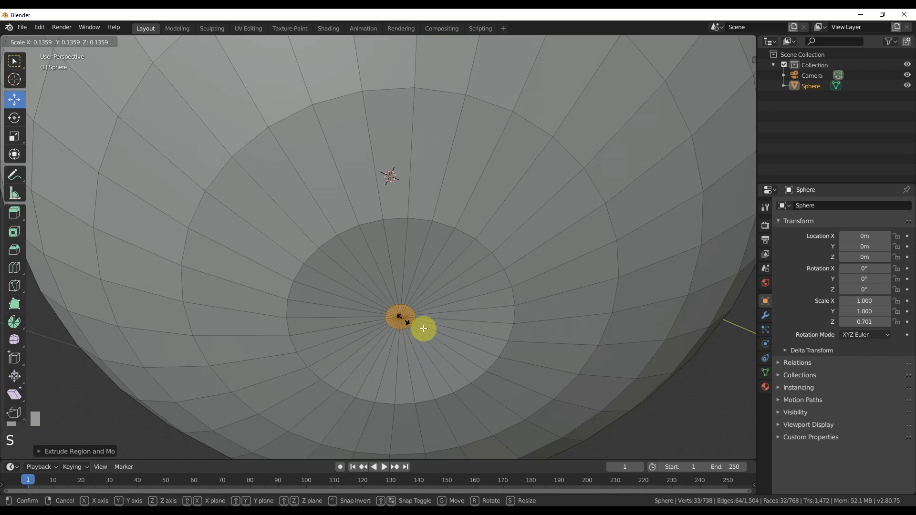
Extrude the small disc at the bottom pole in two short stages, shrinking it slightly between them
middle_click_drag(424, 328, 422, 322, "shift")
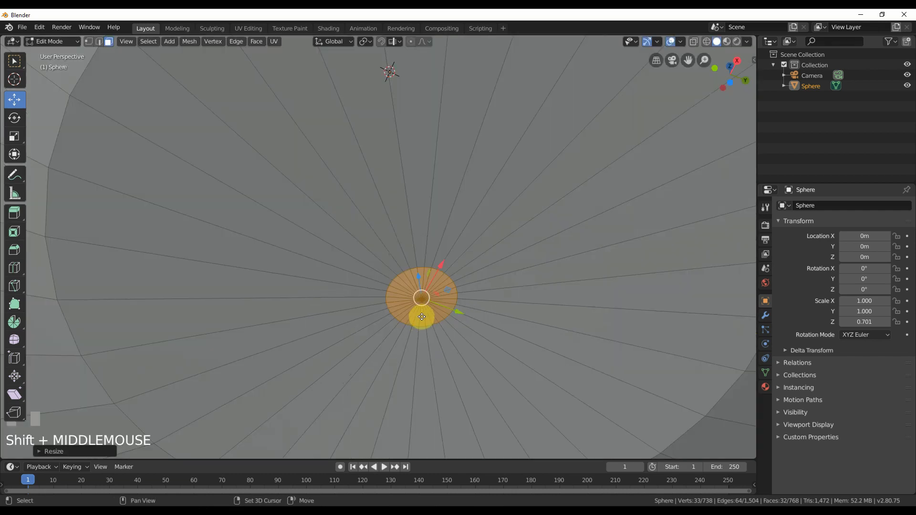
key("e")
left_click(422, 317)
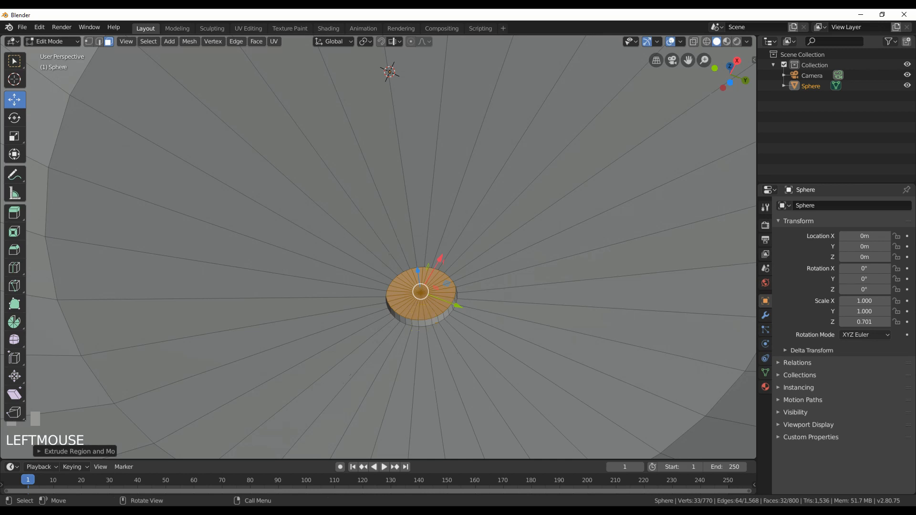
key("e")
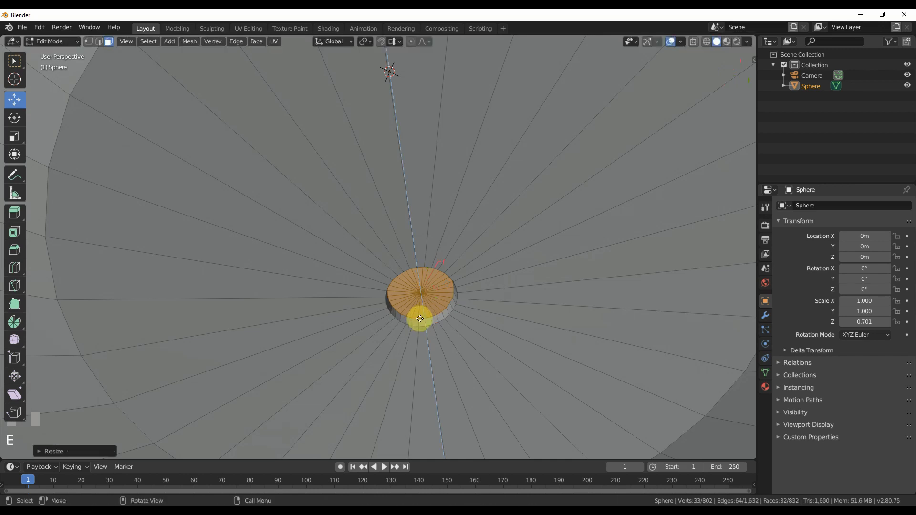
left_click(422, 321)
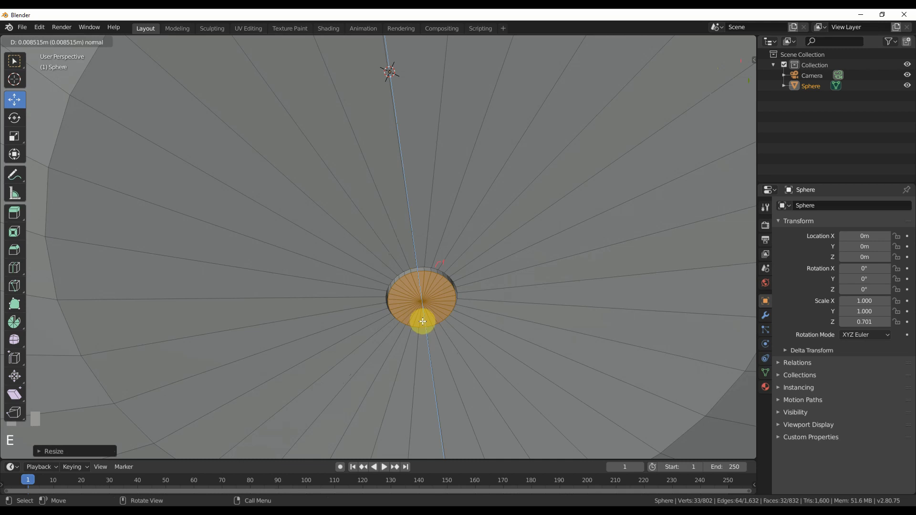
Leave mesh editing and apply smooth shading to the whole sphere
scroll(547, 354, "down", 3)
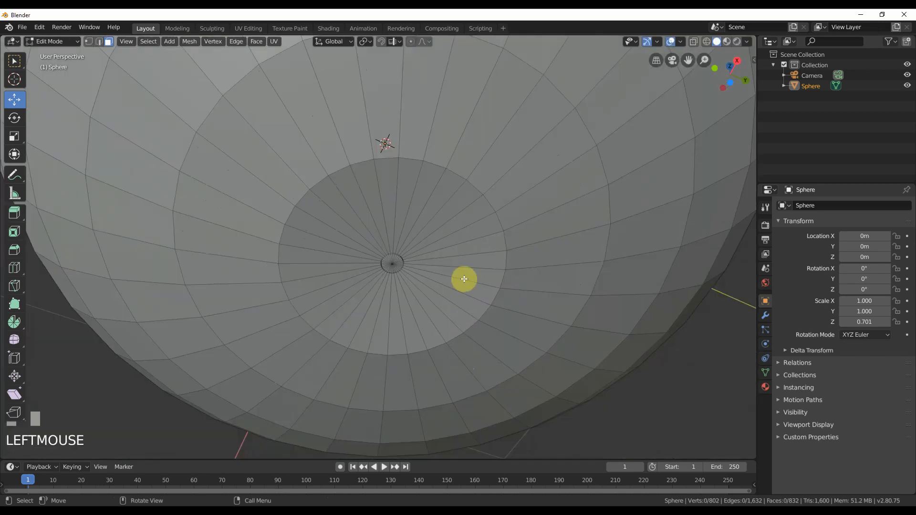
middle_click_drag(464, 279, 445, 353)
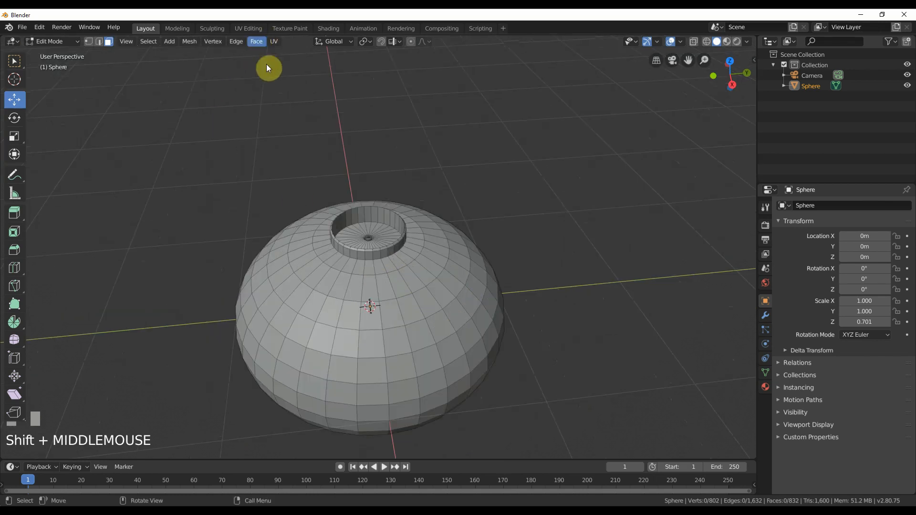
key("Tab")
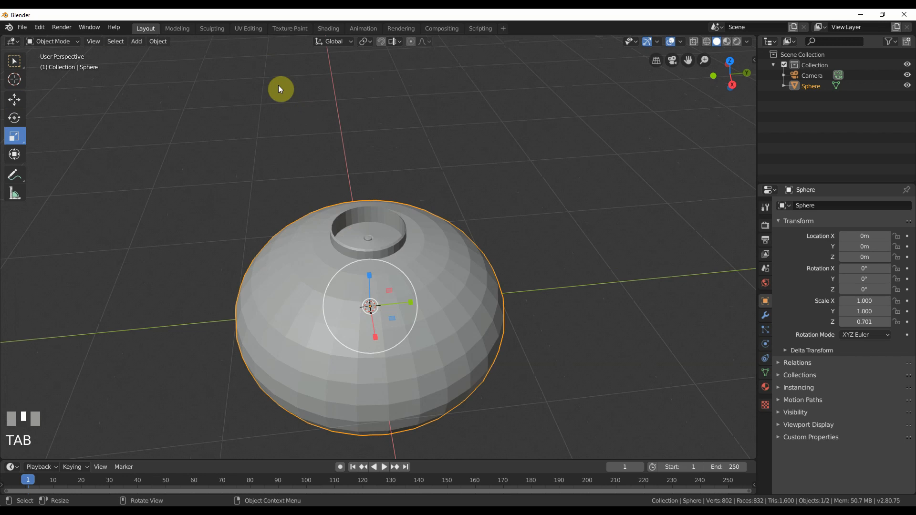
left_click(158, 42)
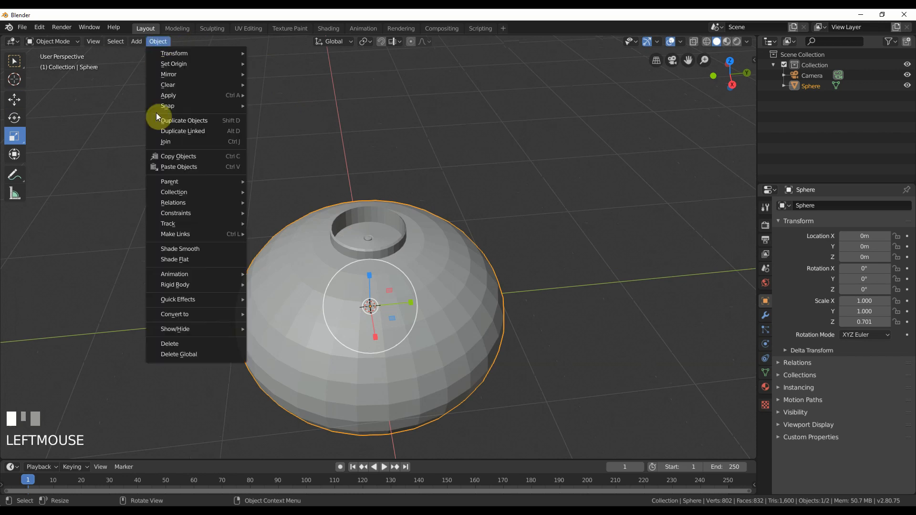
left_click(180, 249)
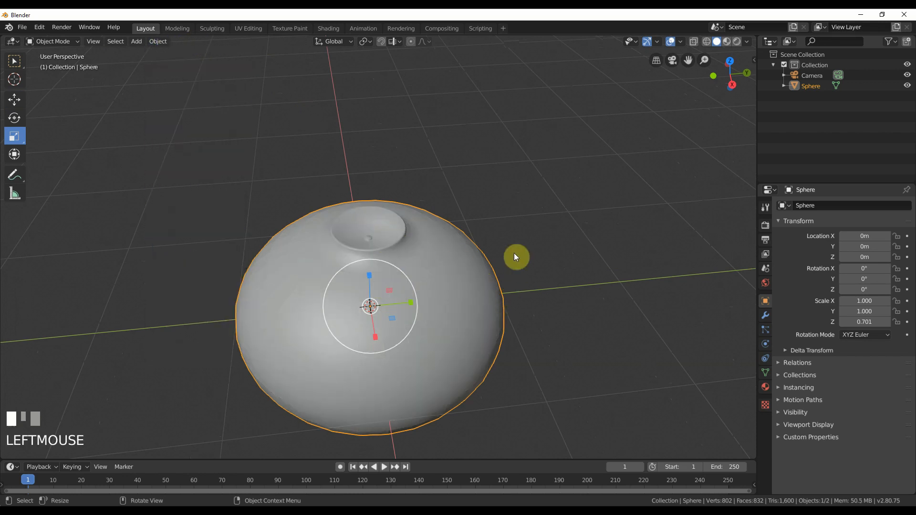
Add a Subdivision Surface modifier to the sphere and set its viewport subdivisions to 2
scroll(480, 310, "up", 1)
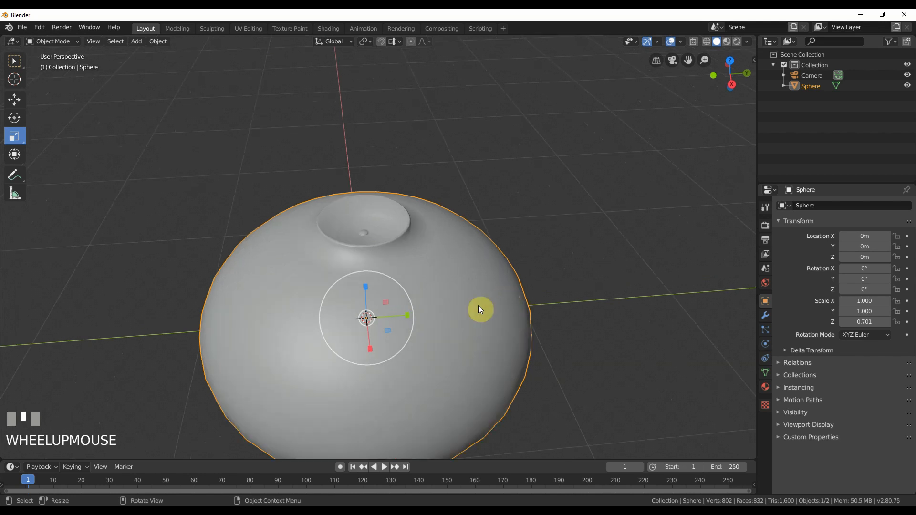
middle_click_drag(472, 221, 455, 228, "shift")
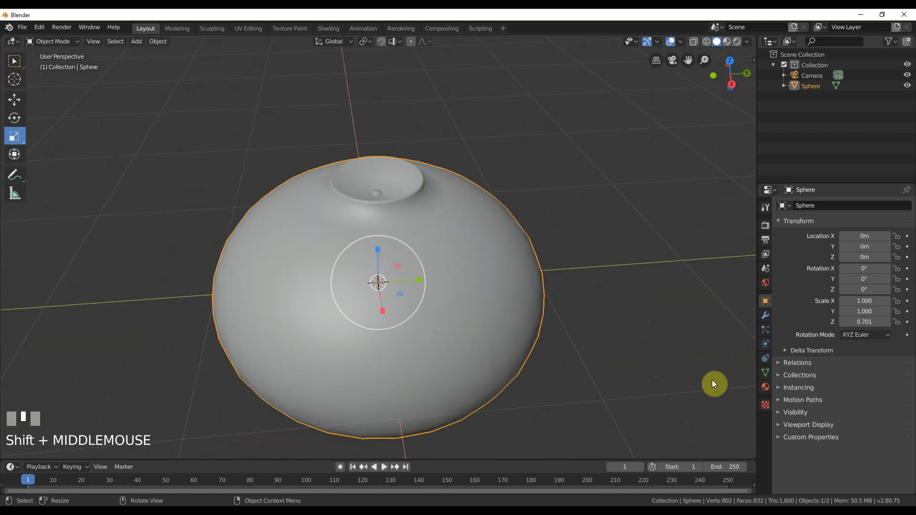
left_click(767, 318)
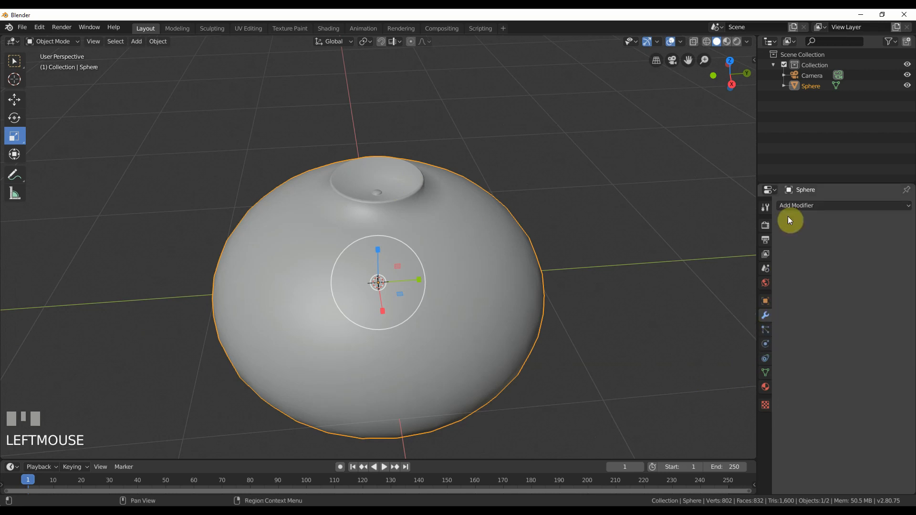
left_click(693, 380)
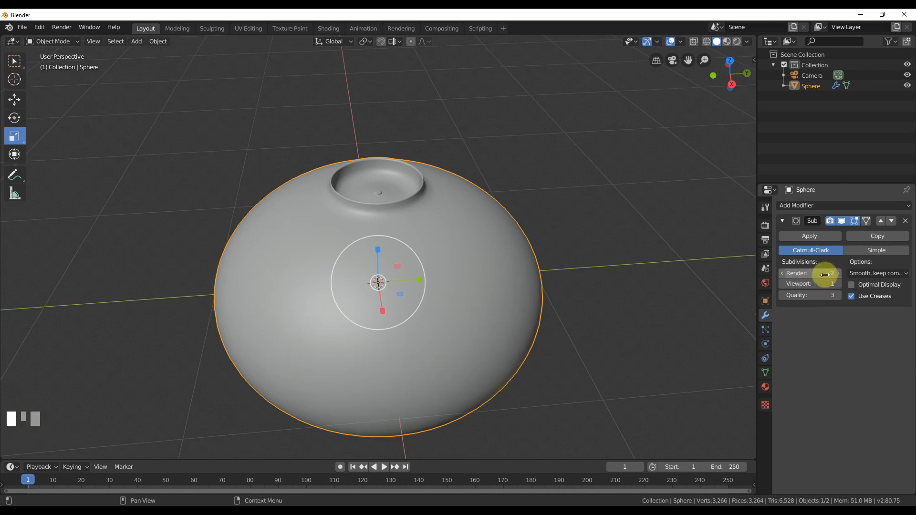
left_click(839, 283)
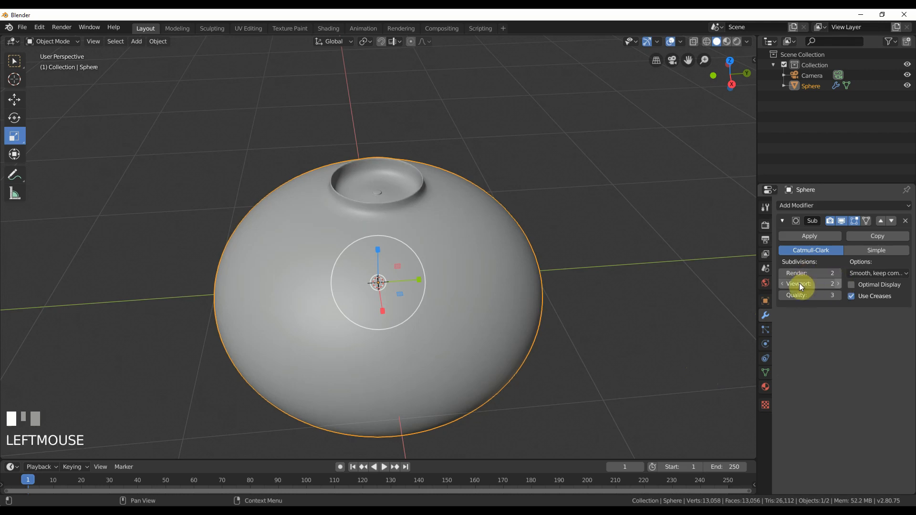
Move individual faces around the top rim in Edit Mode to give it an irregular, wavy edge, and return to Object Mode
middle_click_drag(528, 251, 528, 252)
middle_click_drag(529, 285, 535, 276)
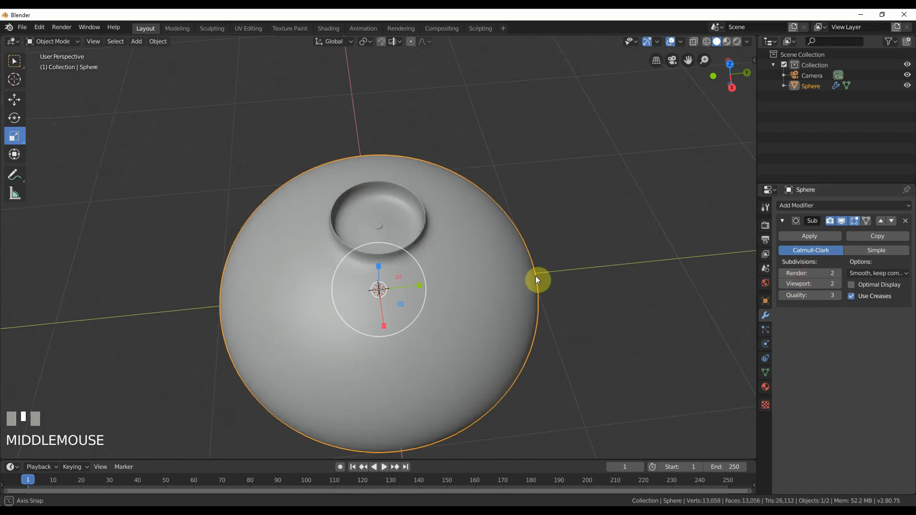
scroll(535, 276, "up", 2)
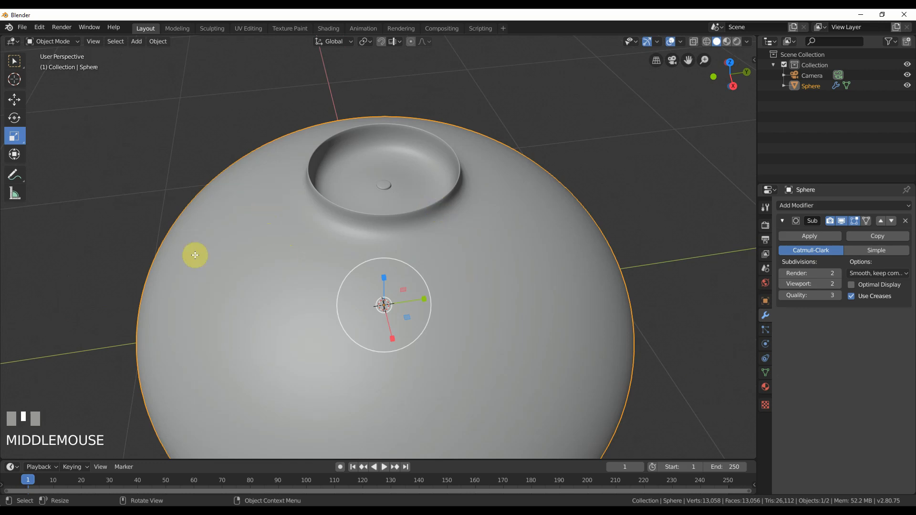
key("Tab")
scroll(215, 231, "up", 3)
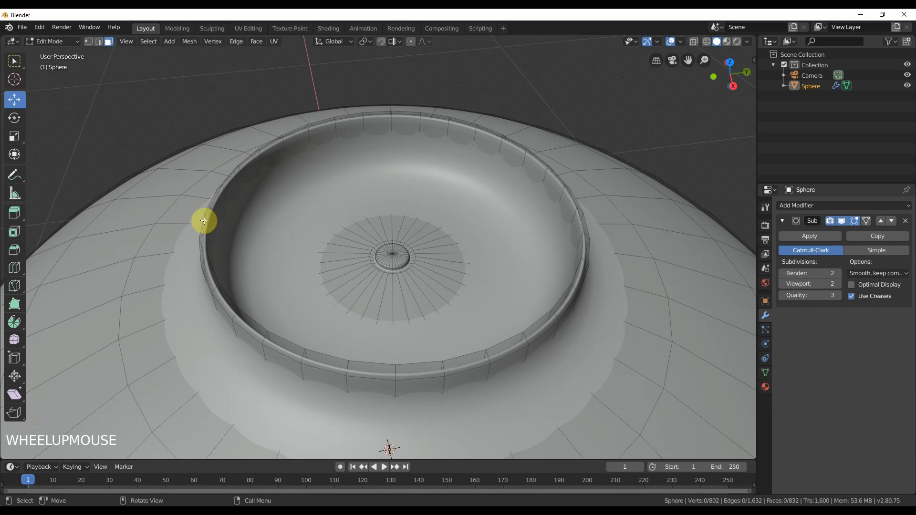
left_click_drag(190, 188, 220, 179)
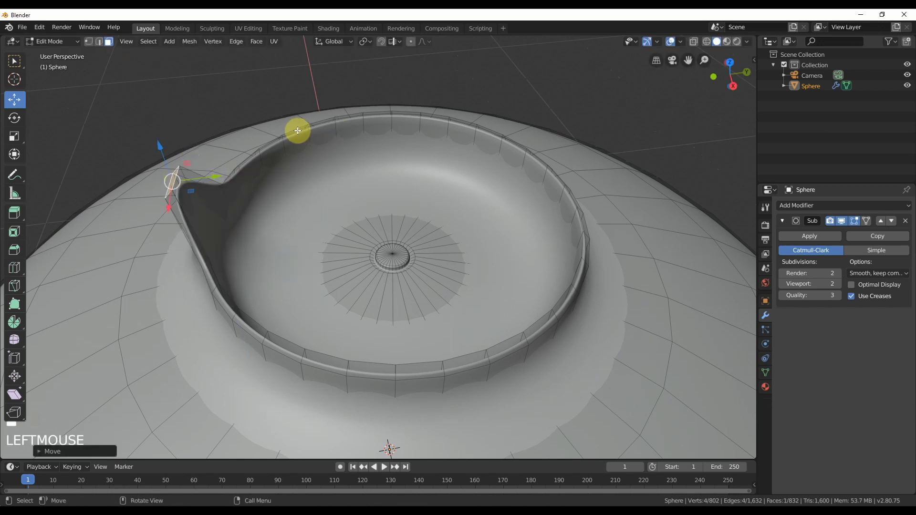
middle_click_drag(323, 207, 342, 214)
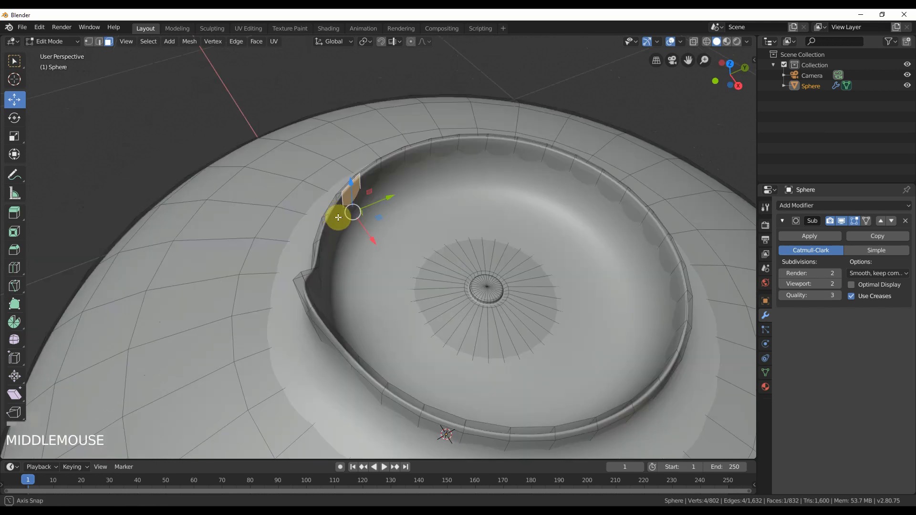
middle_click_drag(385, 190, 382, 200)
left_click(383, 200)
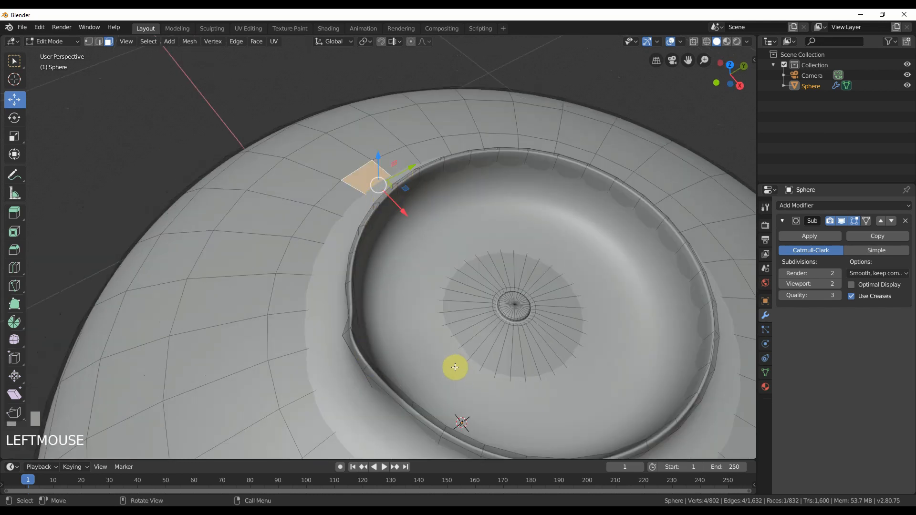
middle_click_drag(633, 231, 525, 260)
key("Tab")
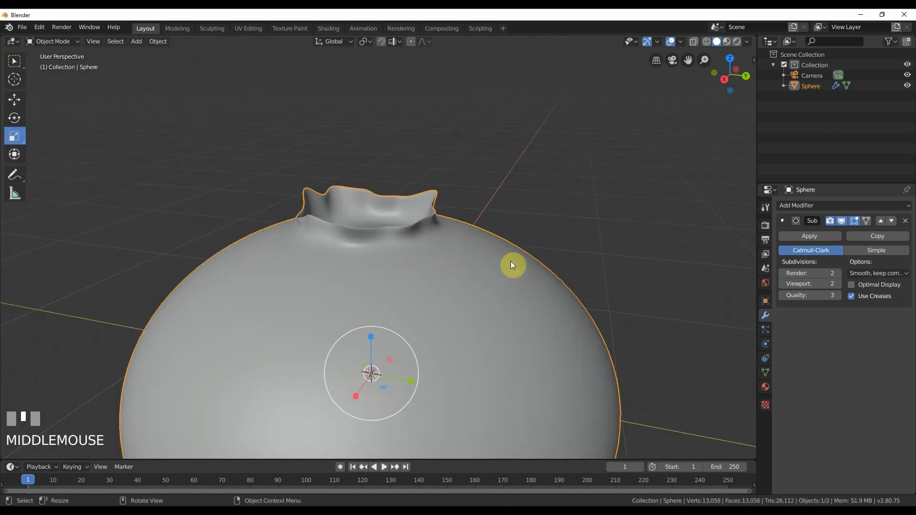
middle_click_drag(453, 270, 458, 242)
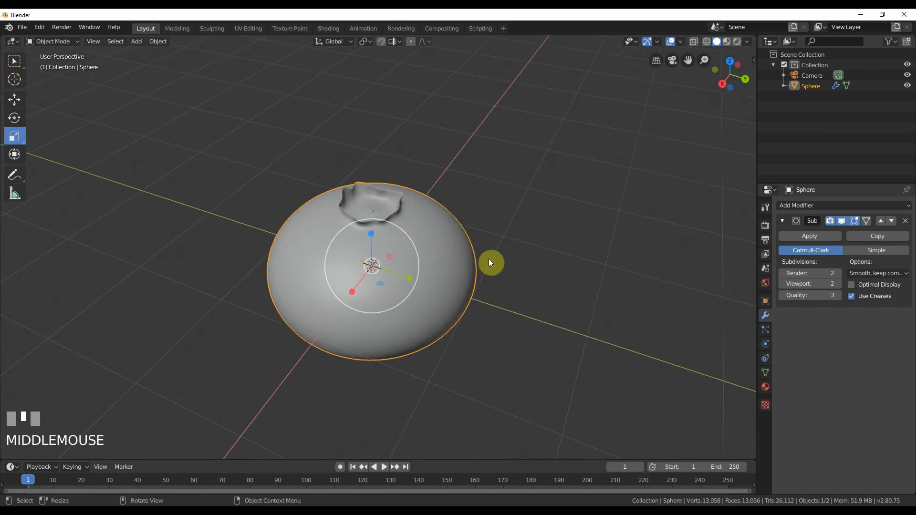
Switch to the Shading workspace and create a new material for the sphere
left_click(328, 28)
scroll(442, 248, "up", 2)
scroll(441, 249, "up", 3)
middle_click_drag(440, 250, 464, 171, "shift")
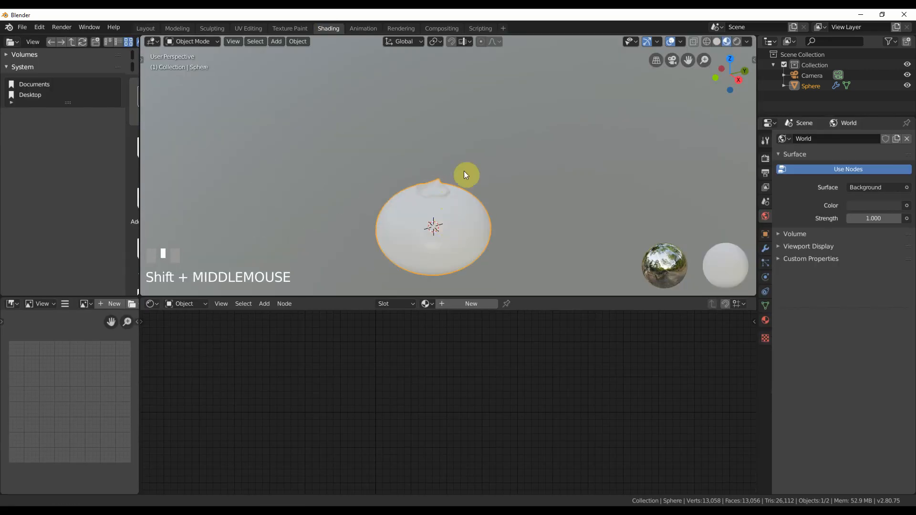
left_click(458, 309)
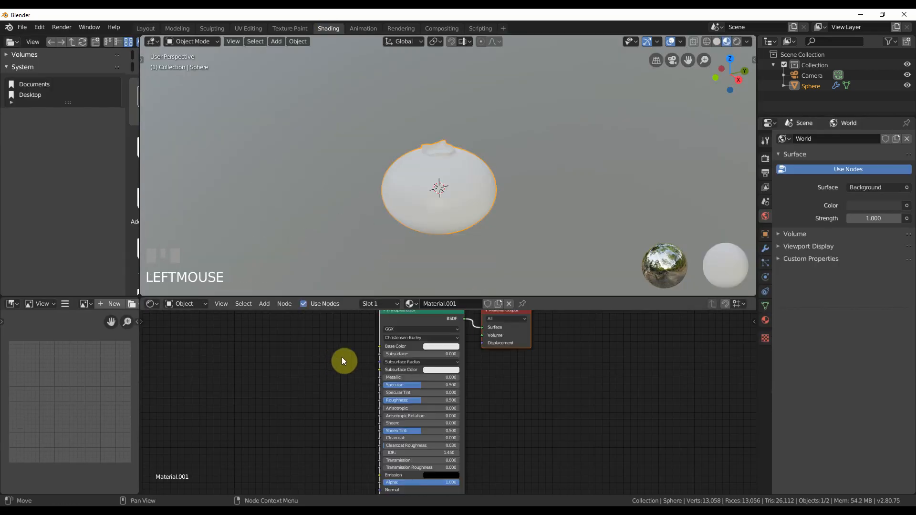
Set the Principled BSDF base color to a dark, muted blue
scroll(406, 411, "up", 2)
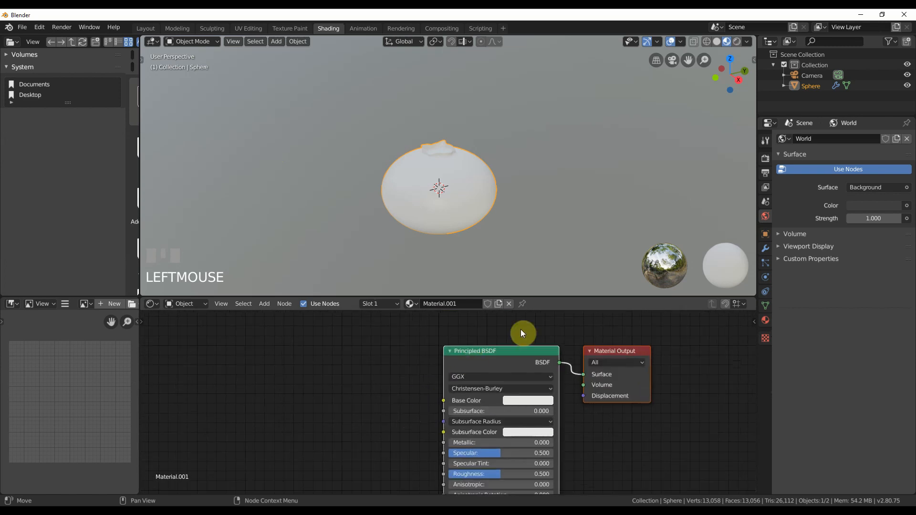
scroll(496, 334, "up", 1)
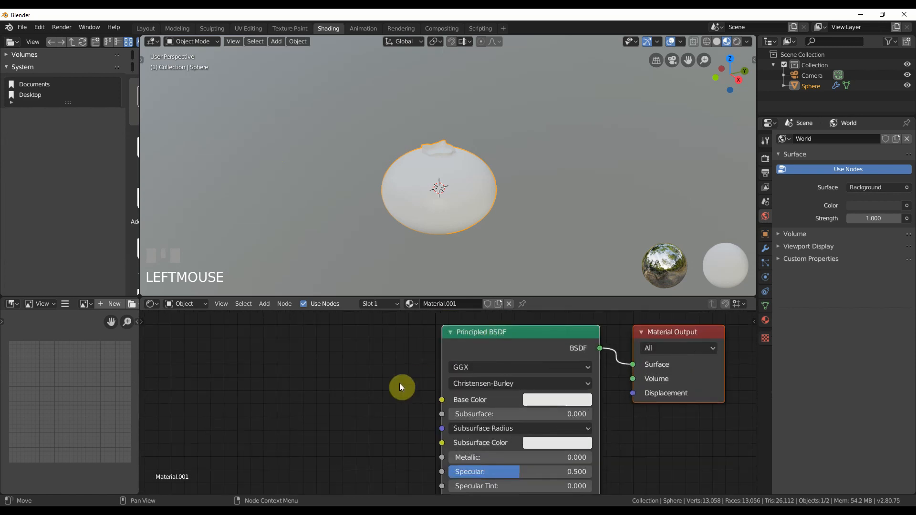
scroll(400, 383, "up", 2)
middle_click_drag(405, 403, 406, 382)
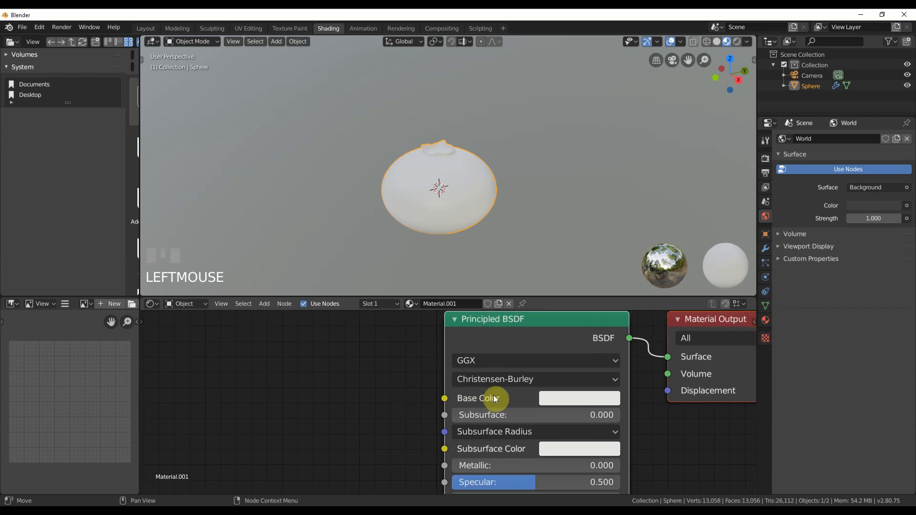
middle_click_drag(425, 432, 432, 397)
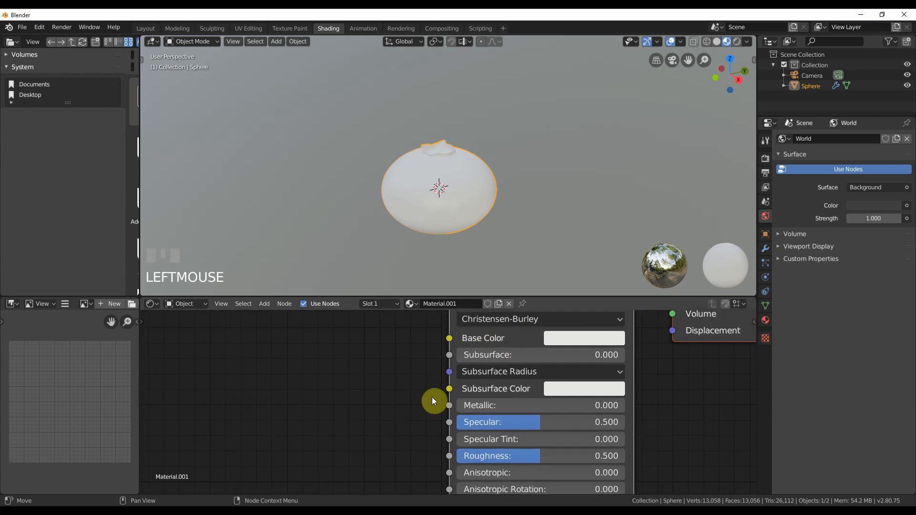
scroll(433, 399, "down", 10, "shift")
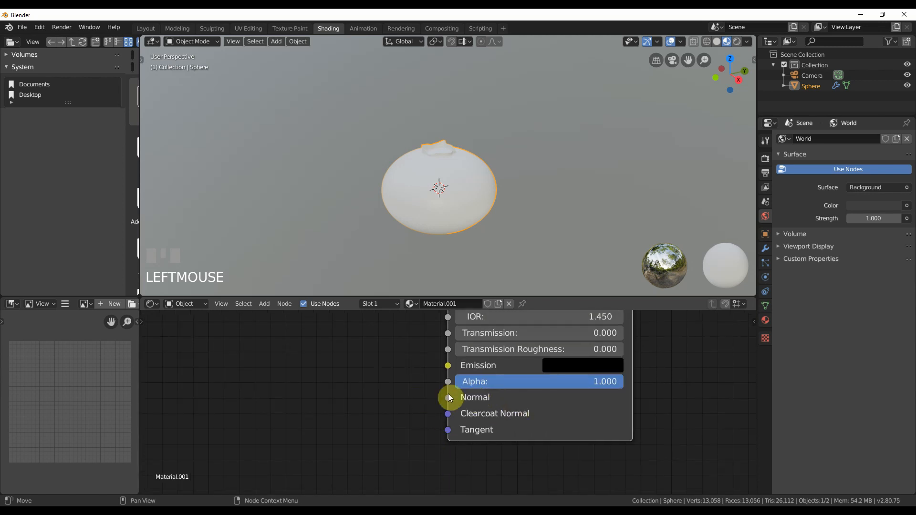
middle_click_drag(449, 398, 386, 446)
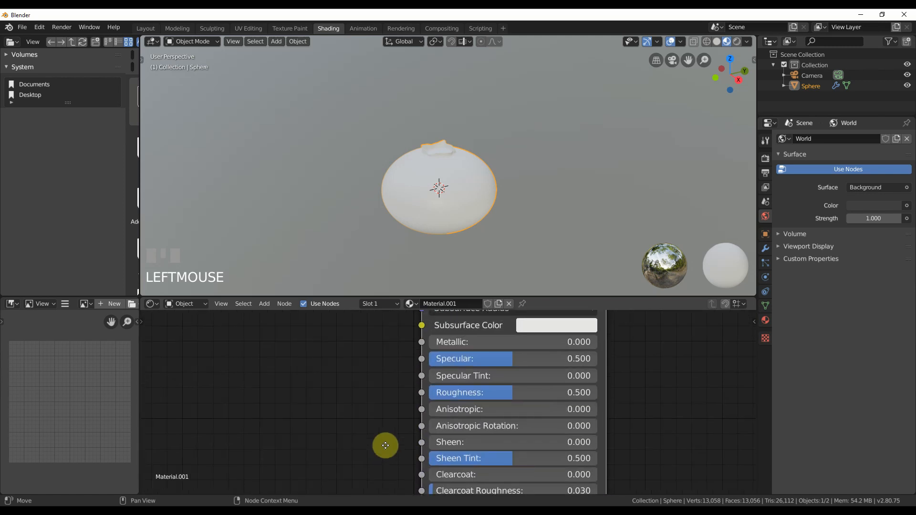
middle_click_drag(386, 445, 399, 511)
left_click(543, 388)
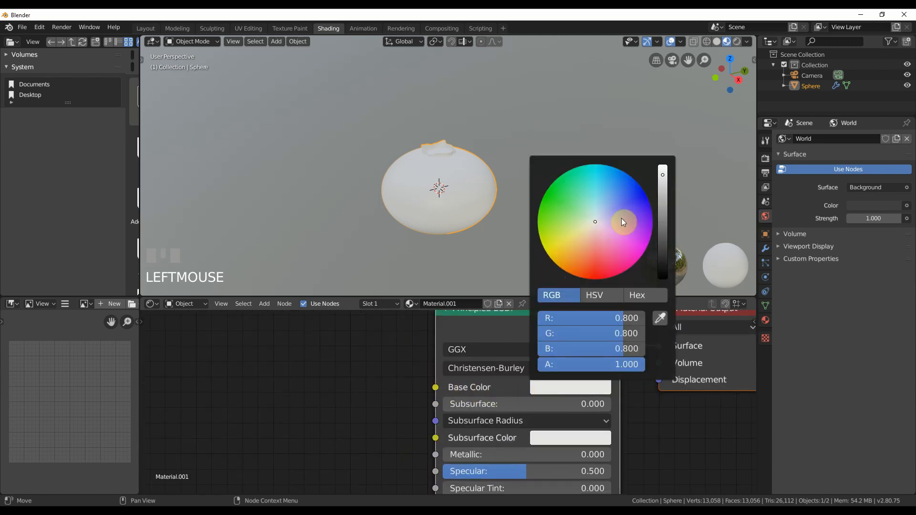
left_click_drag(623, 222, 603, 209)
left_click_drag(663, 211, 663, 235)
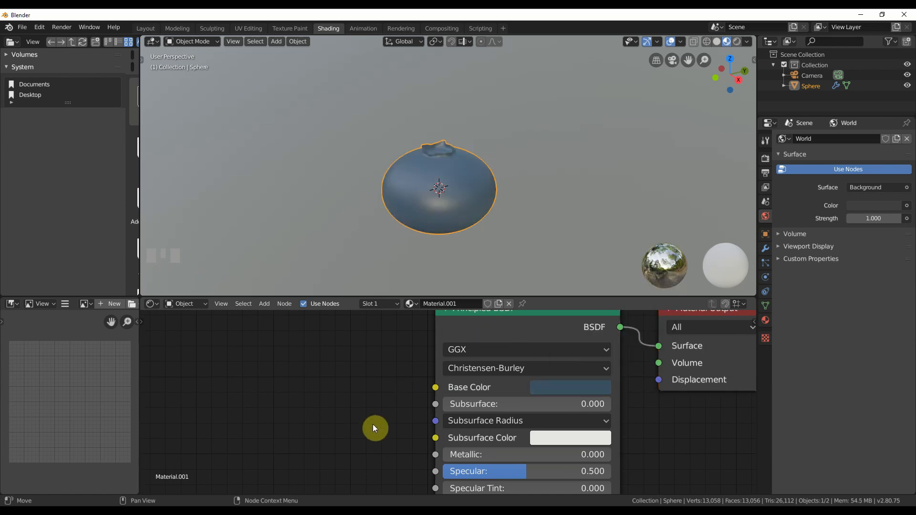
Add a ColorRamp converter node to the material, placed beside the Principled BSDF node
middle_click_drag(373, 425, 388, 429)
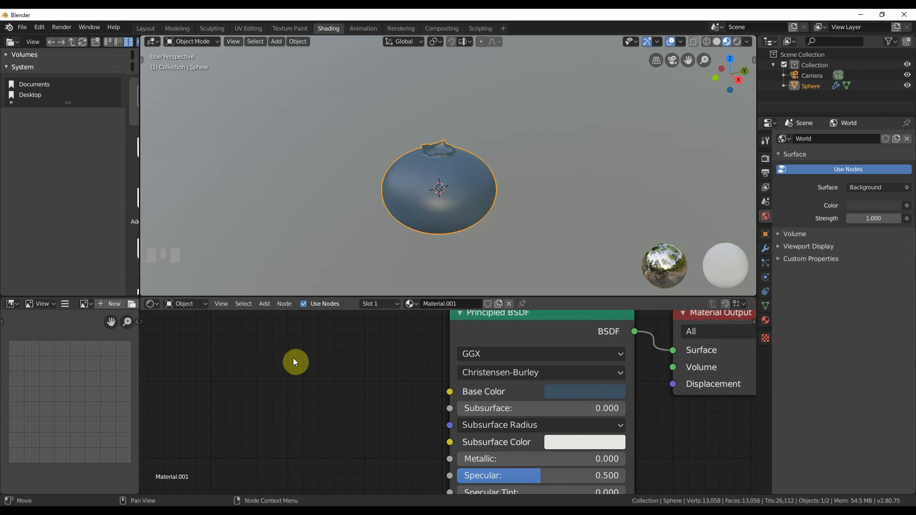
left_click(263, 307)
mouse_move(284, 394)
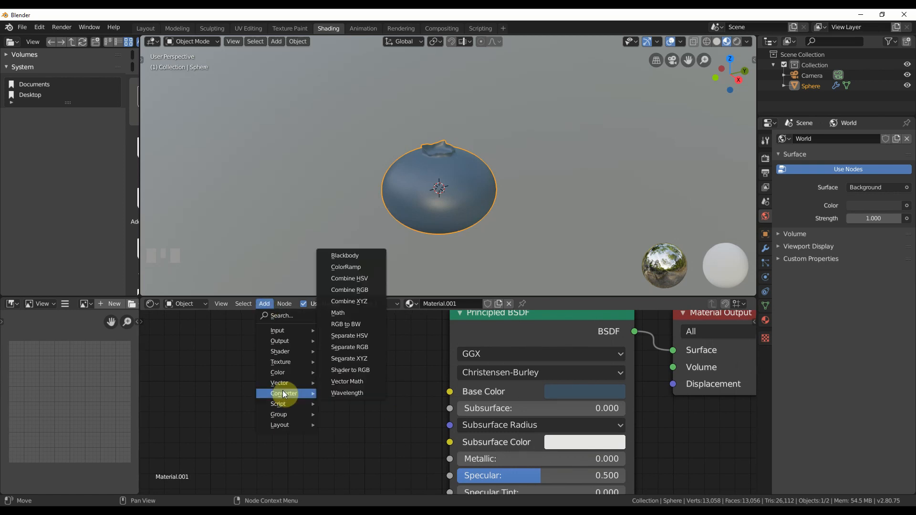
left_click(346, 267)
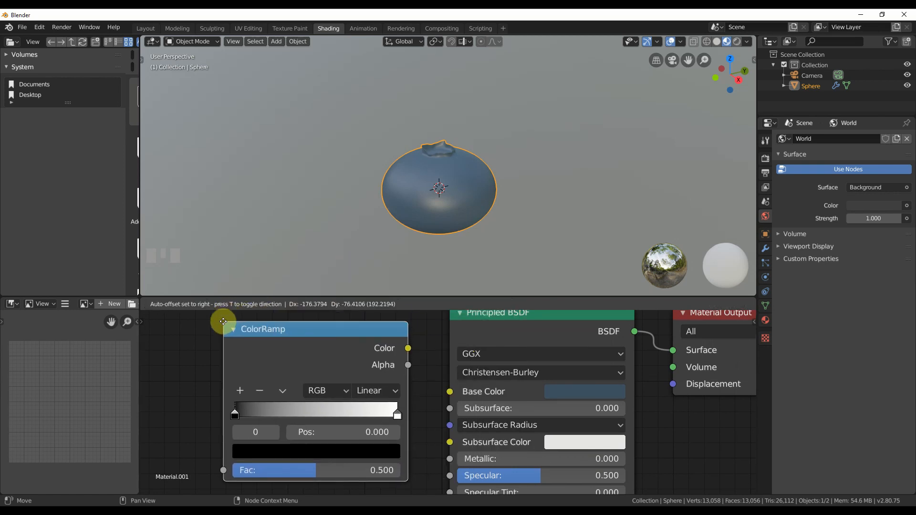
left_click(223, 321)
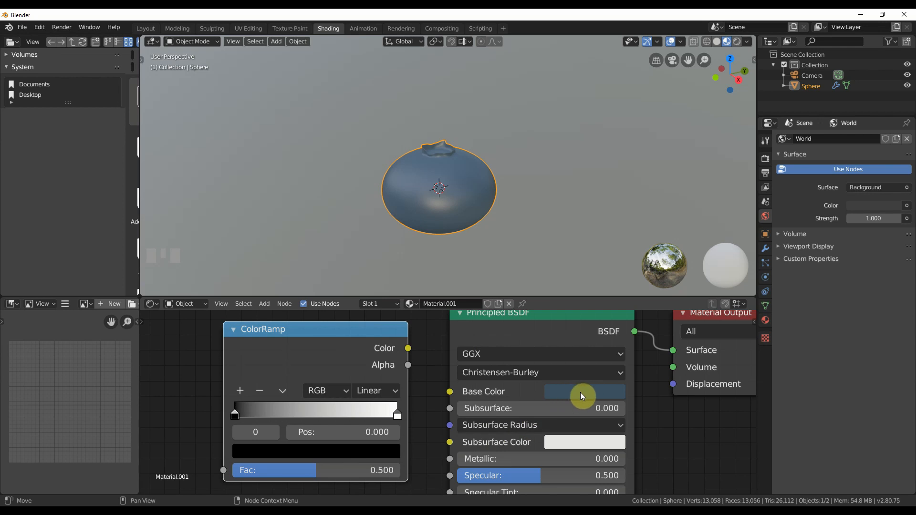
Color the ramp from a lighter blue to the dark base blue and link its Color output to the Principled BSDF's Base Color
left_click_drag(580, 391, 342, 451)
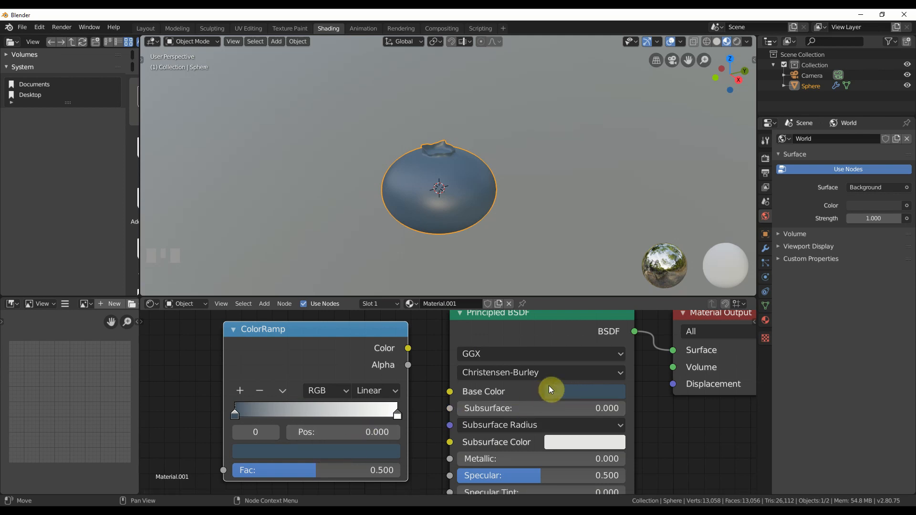
left_click(398, 414)
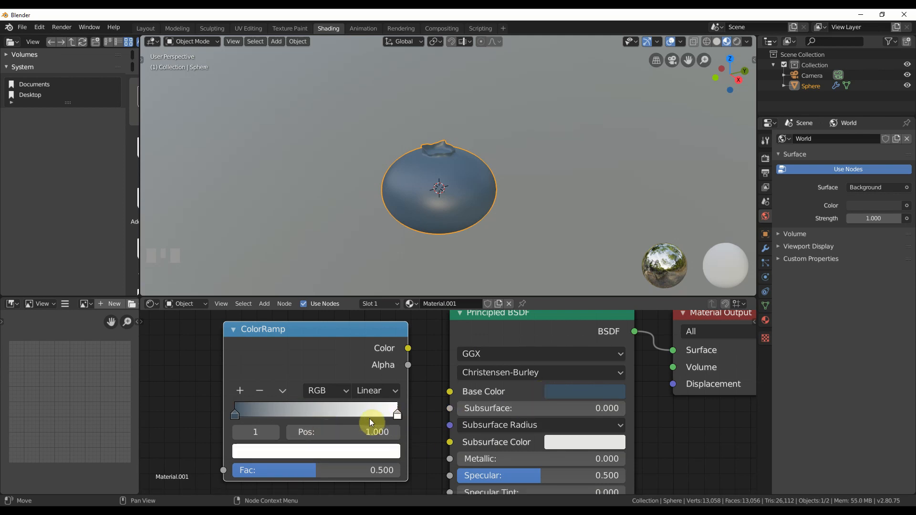
left_click(260, 391)
mouse_move(237, 415)
left_mouse_down()
mouse_move(398, 414)
mouse_move(230, 416)
left_mouse_up()
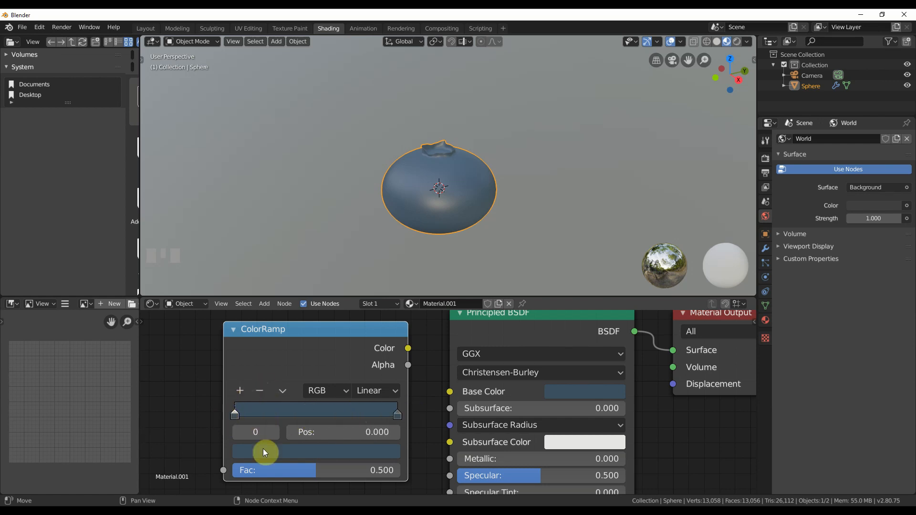
left_click(288, 453)
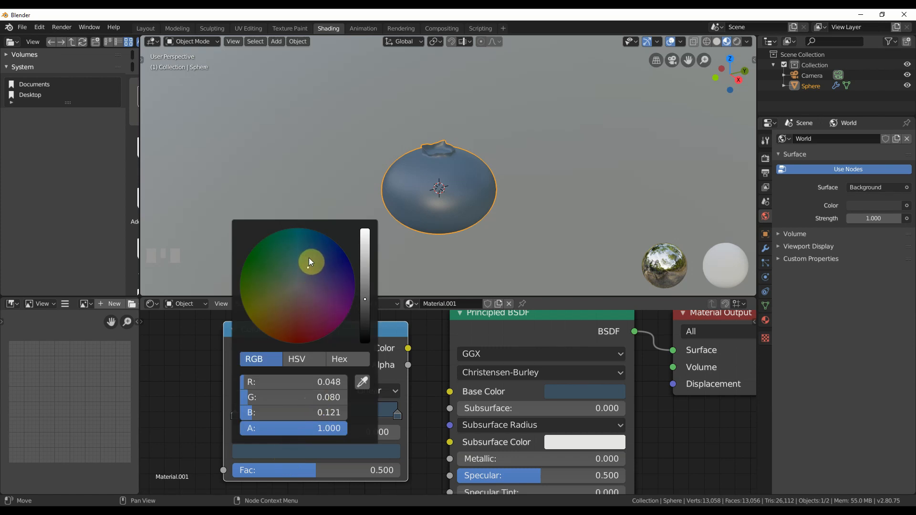
left_click_drag(309, 259, 310, 256)
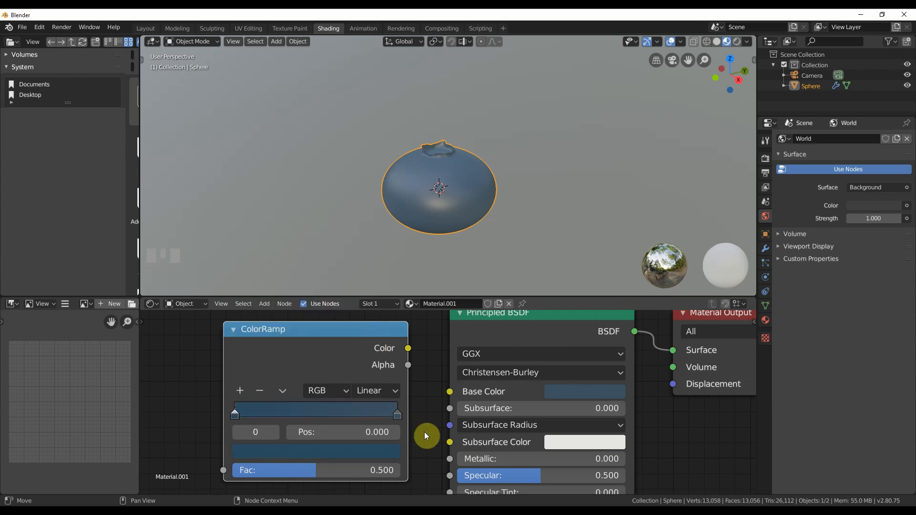
left_click_drag(407, 349, 452, 391)
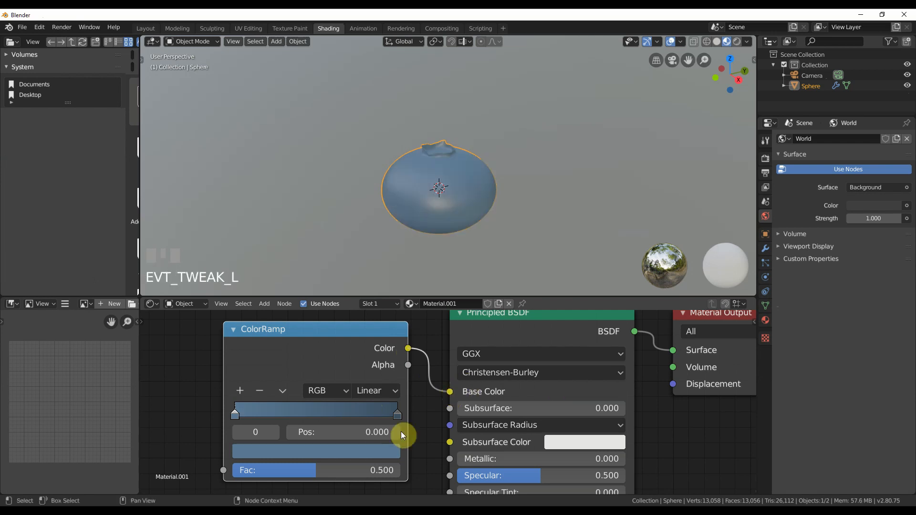
Add a Musgrave Texture node and place it ahead of the ColorRamp node
middle_click_drag(205, 358, 369, 364)
scroll(370, 365, "down", 2)
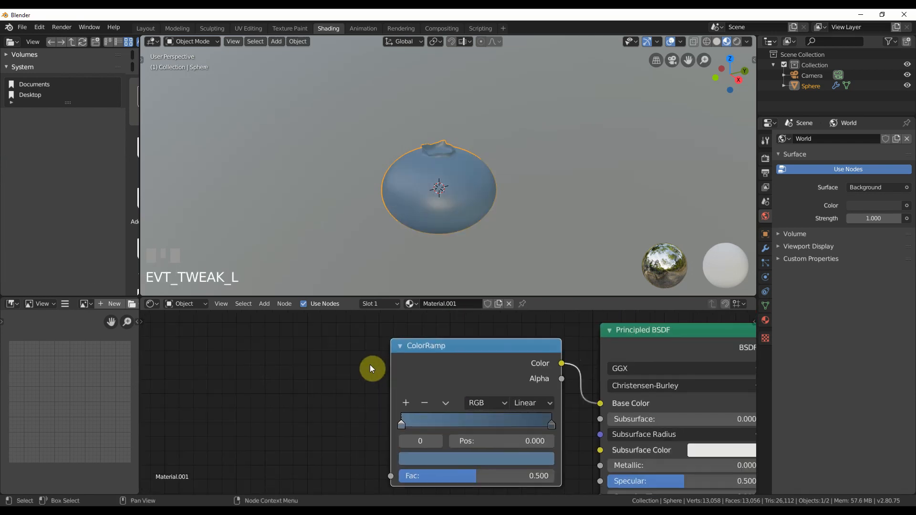
left_click(307, 330)
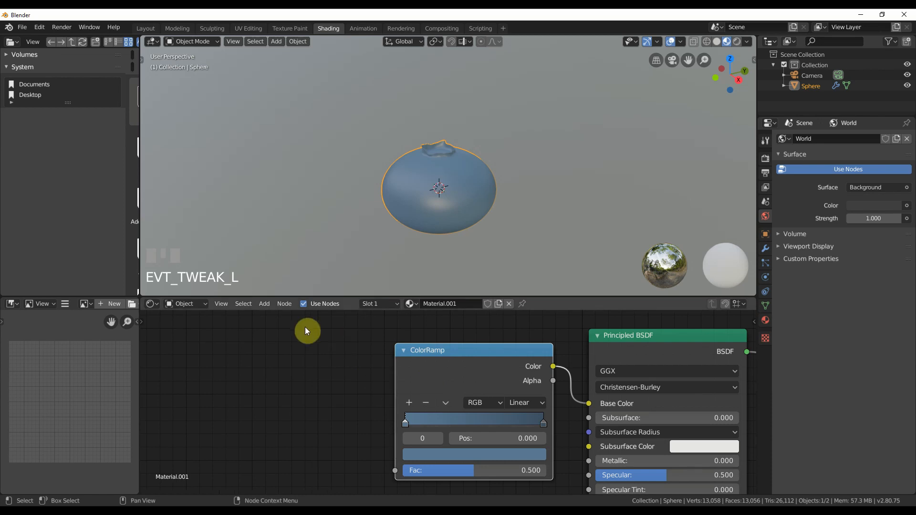
left_click(262, 305)
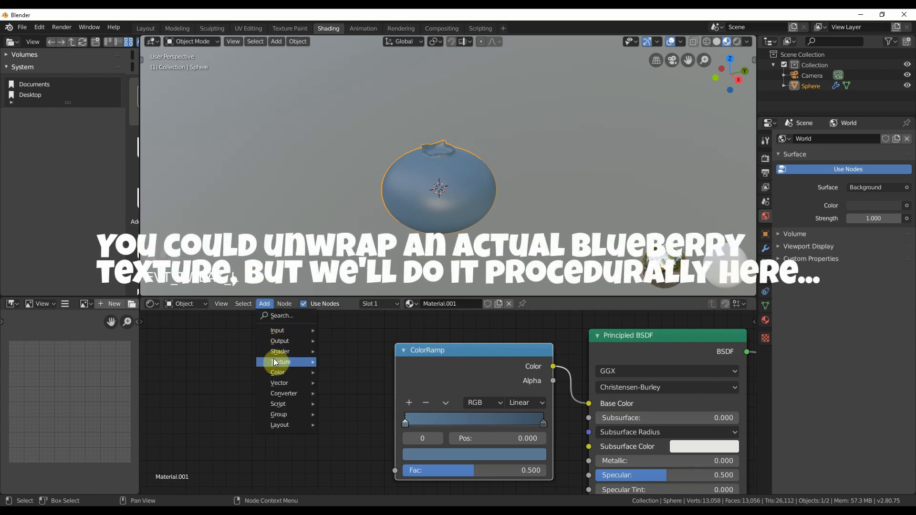
mouse_move(295, 361)
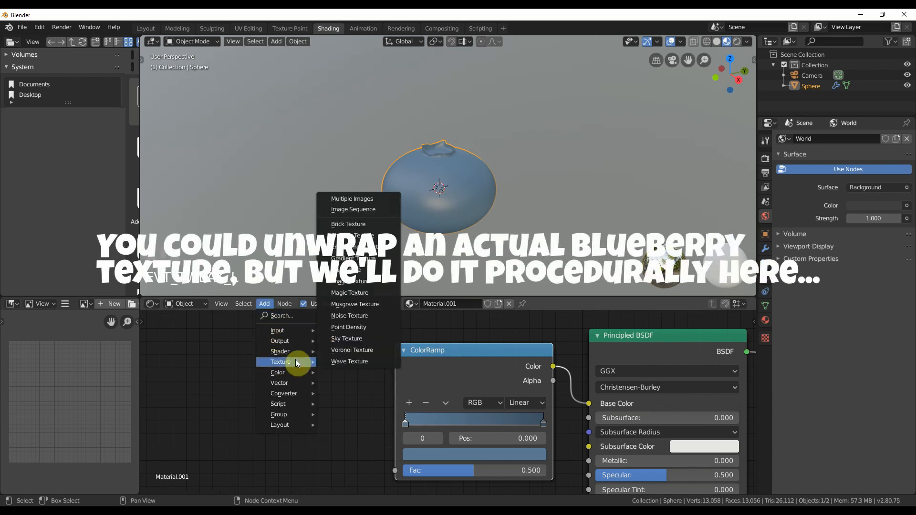
left_click(353, 304)
left_click(238, 319)
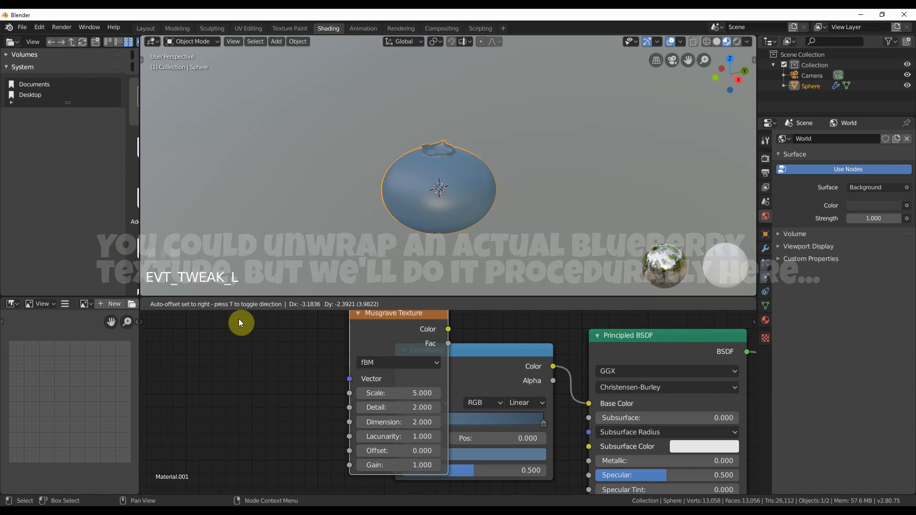
Set the Musgrave Texture type to Multifractal and link its Fac output to the ColorRamp's Fac input
left_click(273, 374)
left_click(276, 394)
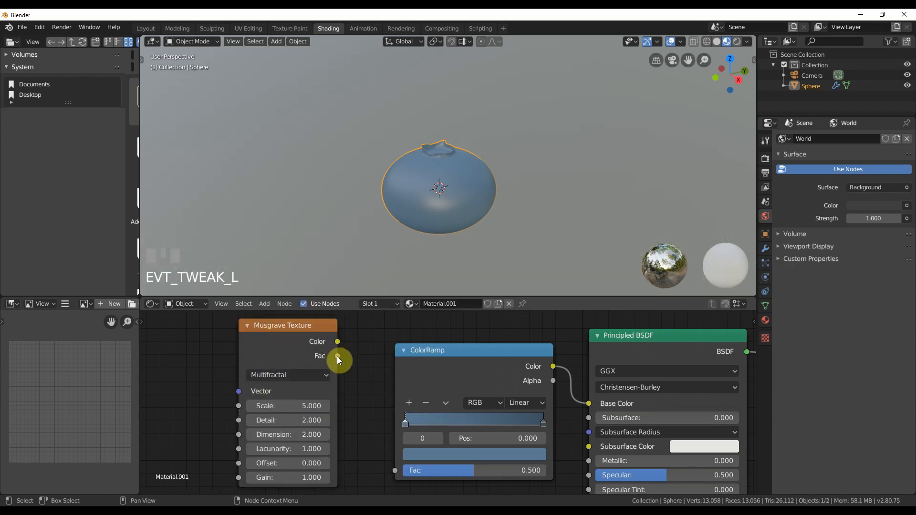
left_click_drag(337, 357, 396, 471)
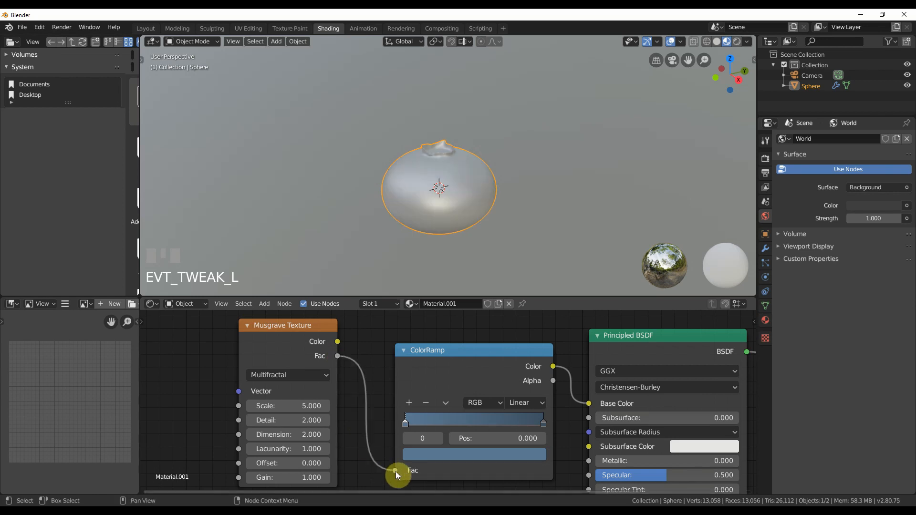
scroll(487, 258, "up", 2)
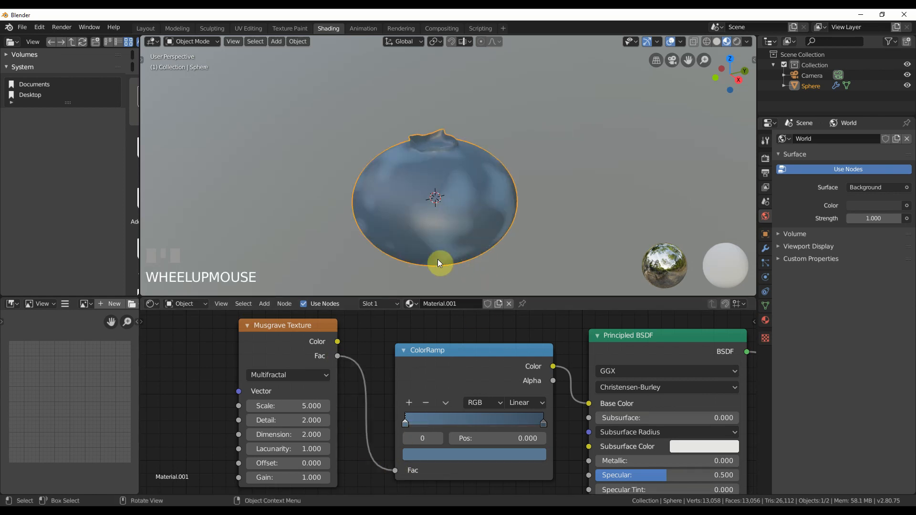
middle_click_drag(494, 216, 477, 225)
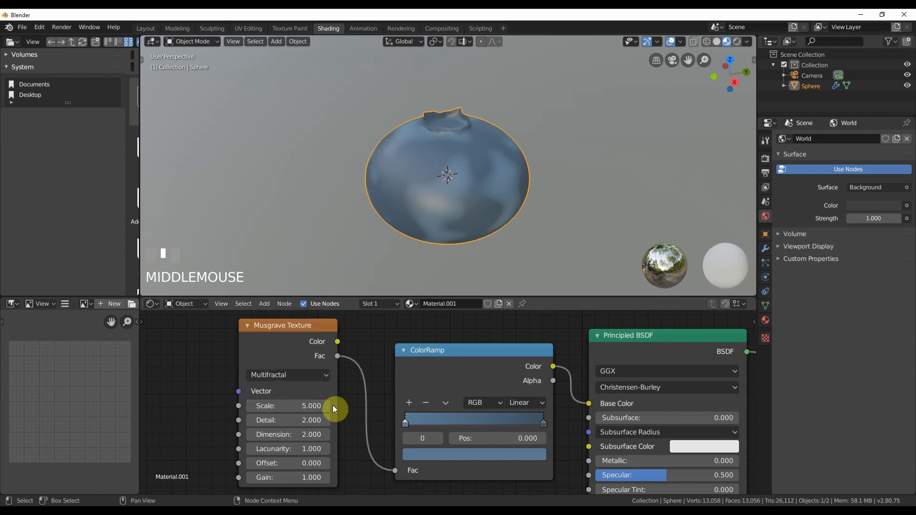
Add a Texture Coordinate node and link its Object output to the Musgrave Texture's Vector input
scroll(333, 406, "down", 2)
middle_click_drag(221, 362, 305, 367)
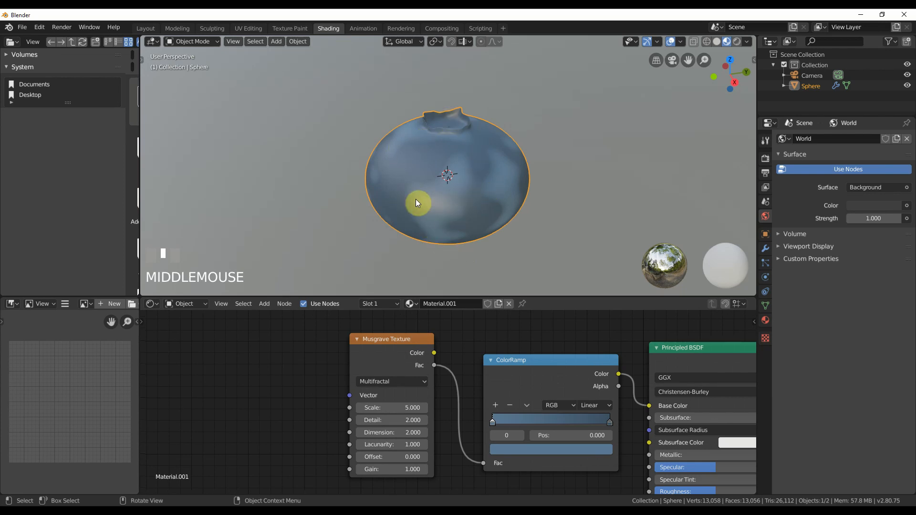
left_click(265, 308)
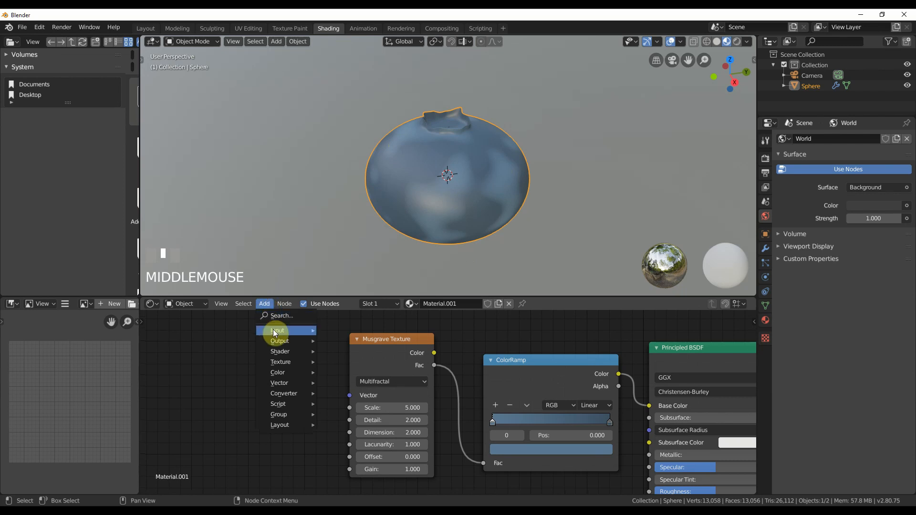
mouse_move(274, 330)
left_click(347, 296)
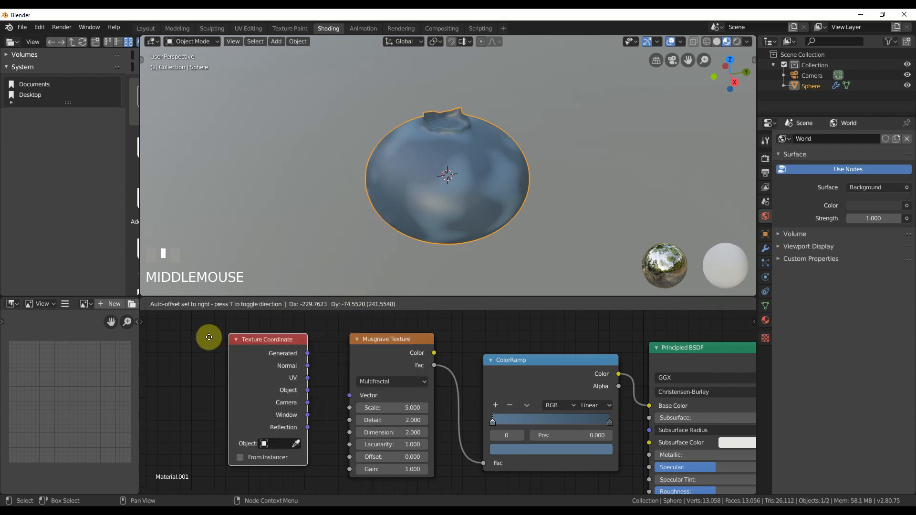
left_click(181, 336)
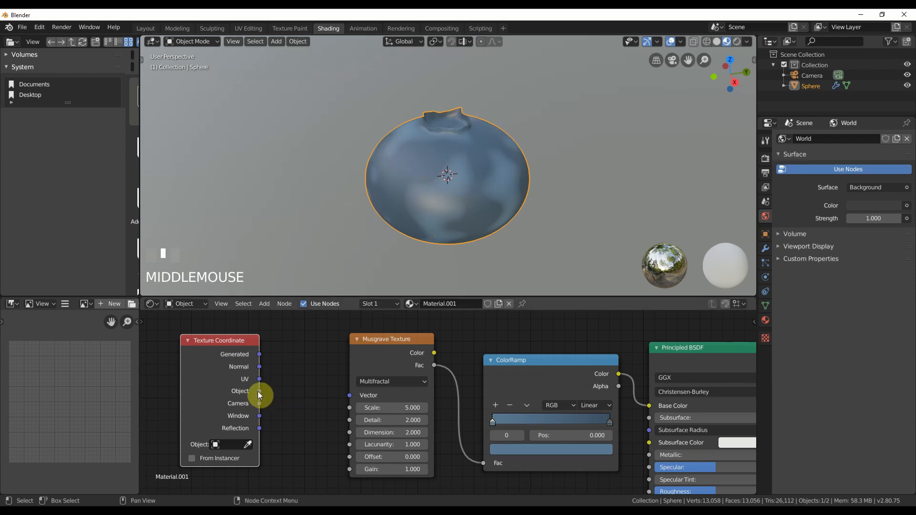
left_click_drag(259, 394, 357, 396)
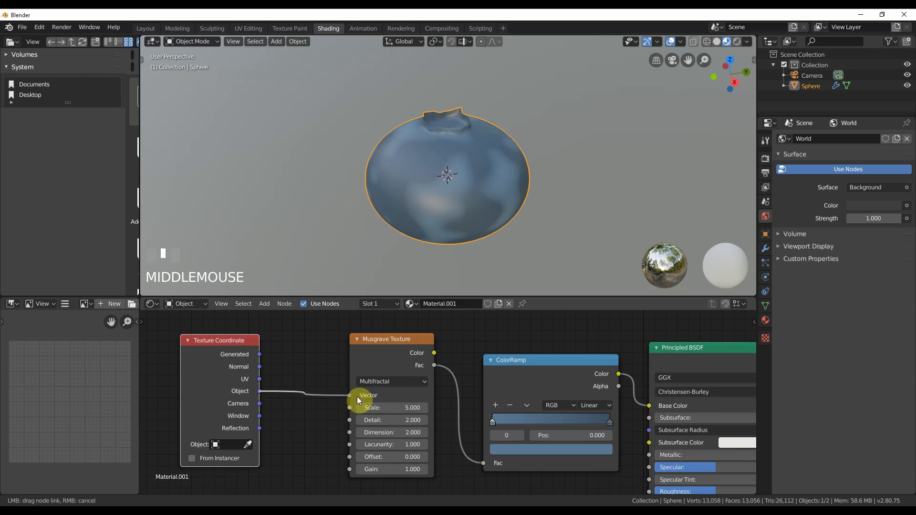
left_click_drag(219, 339, 205, 345)
Set the Musgrave Texture's Scale to 0.2
scroll(316, 442, "up", 1)
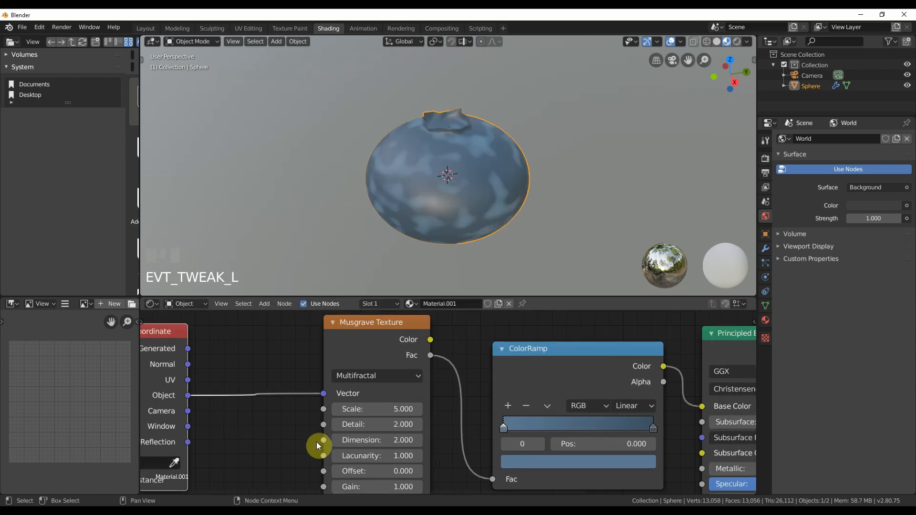
double_click(393, 409)
type(".2")
left_click(394, 409)
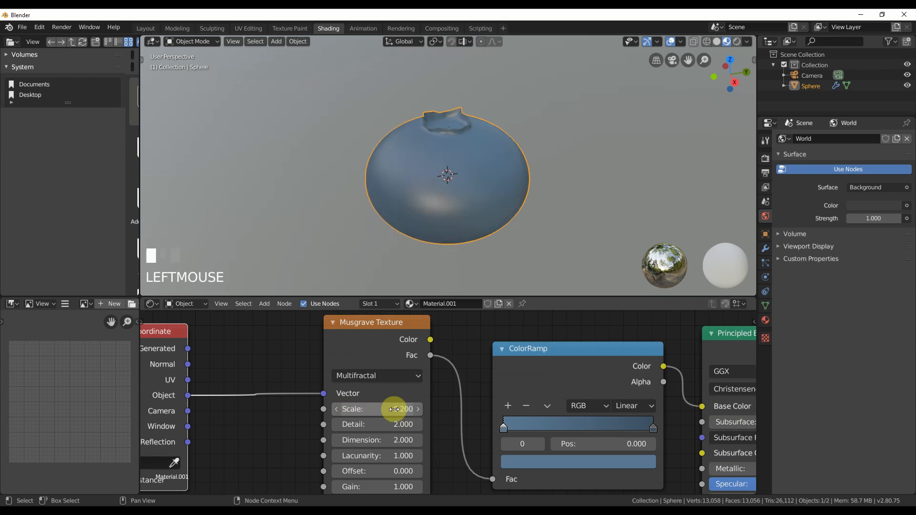
key("Return")
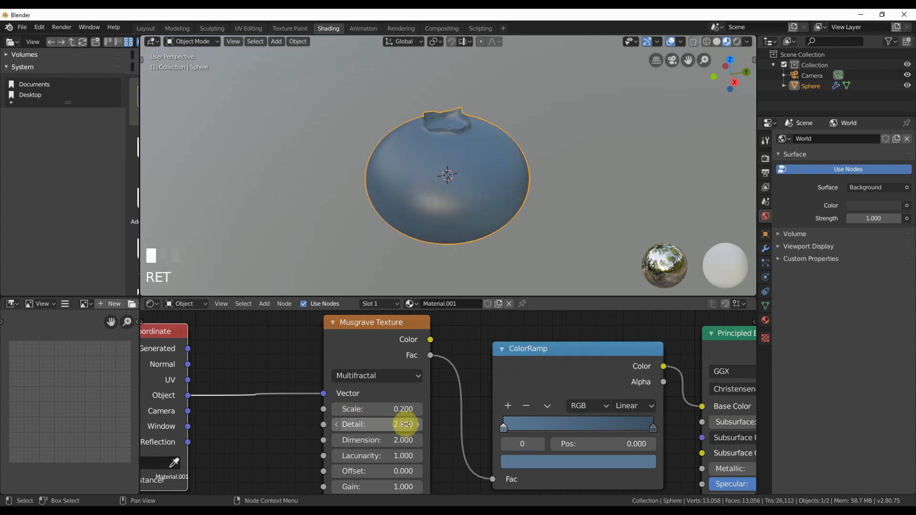
Set the Musgrave Texture's Detail to 14.8, Dimension to 0 and Lacunarity to 1.8
mouse_move(404, 425)
left_mouse_down()
mouse_move(372, 425)
mouse_move(410, 425)
mouse_move(398, 441)
mouse_move(437, 441)
mouse_move(393, 441)
left_mouse_up()
left_click(397, 459)
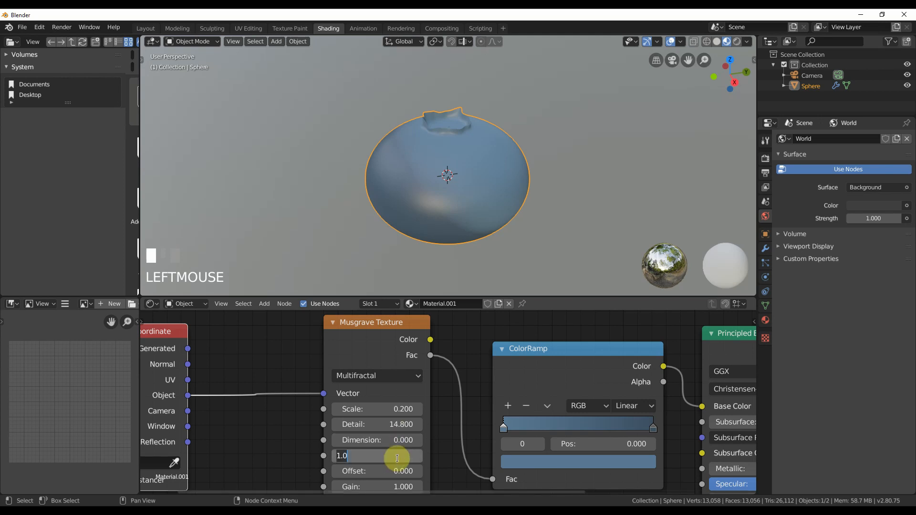
type("121.8")
key("BackSpace")
key("BackSpace")
key("BackSpace")
key("BackSpace")
key("BackSpace")
type("1.8")
key("Return")
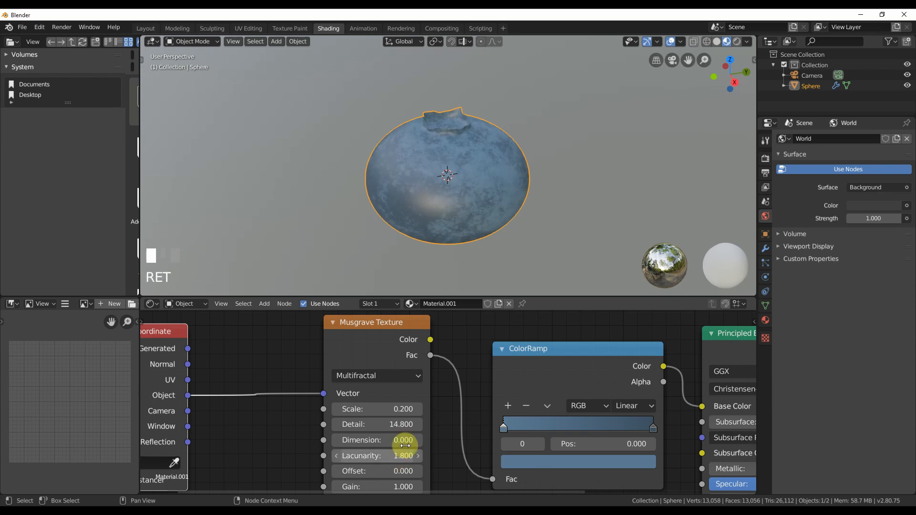
Set the Musgrave Texture's Detail to 7.9 and inspect the mottled pattern on the sphere
left_click(386, 425)
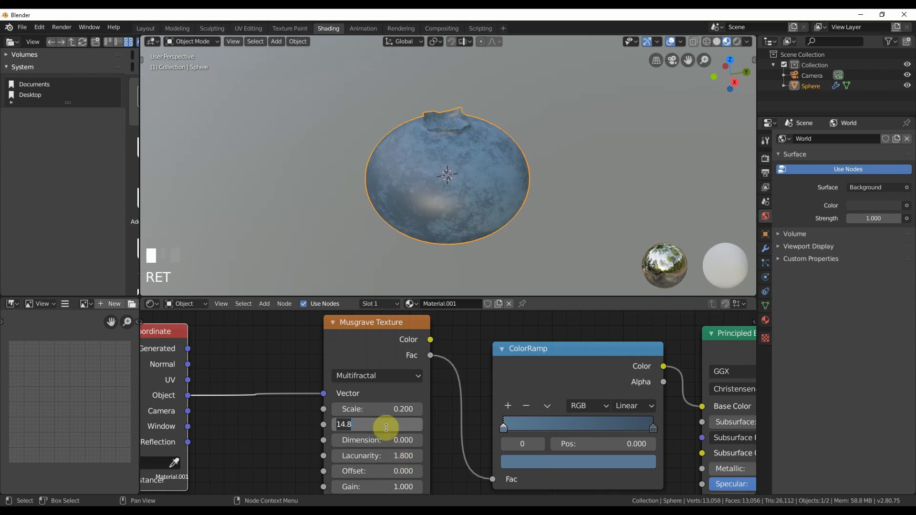
type("7.9")
key("Return")
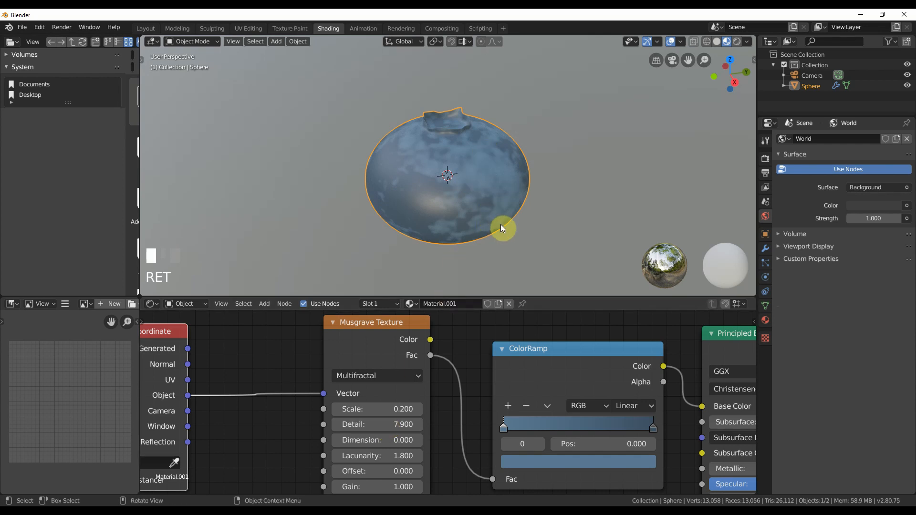
middle_click_drag(501, 224, 513, 240)
scroll(520, 212, "up", 3)
scroll(528, 231, "down", 2)
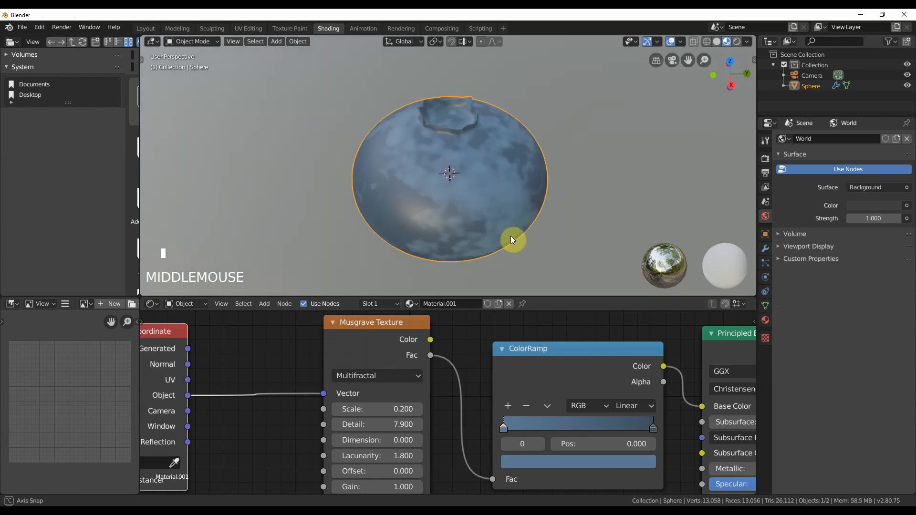
Lower the Principled BSDF's Roughness to 0
middle_click_drag(463, 385, 479, 343)
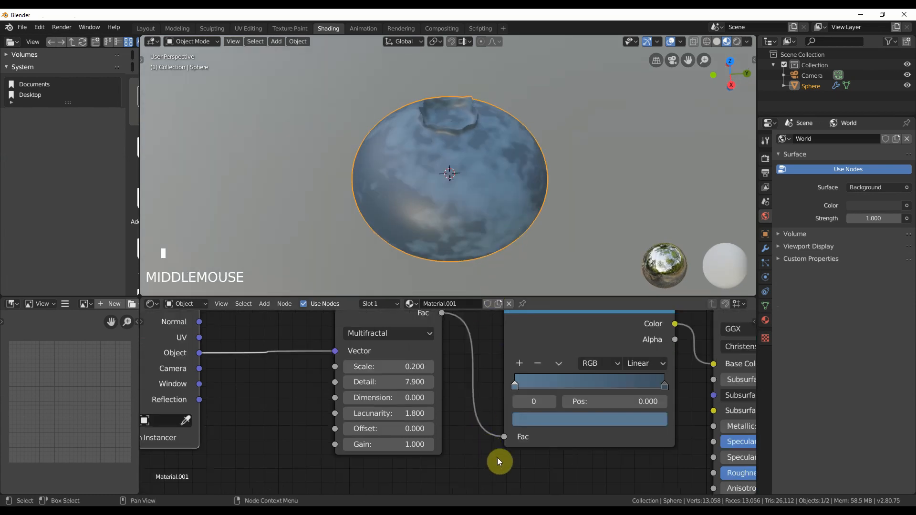
scroll(497, 457, "down", 3)
middle_click_drag(498, 457, 320, 386)
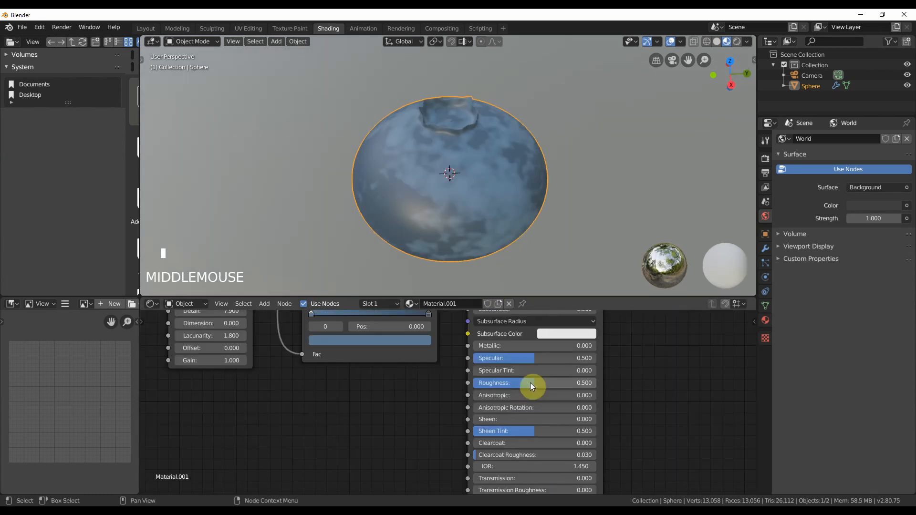
left_click_drag(531, 383, 491, 383)
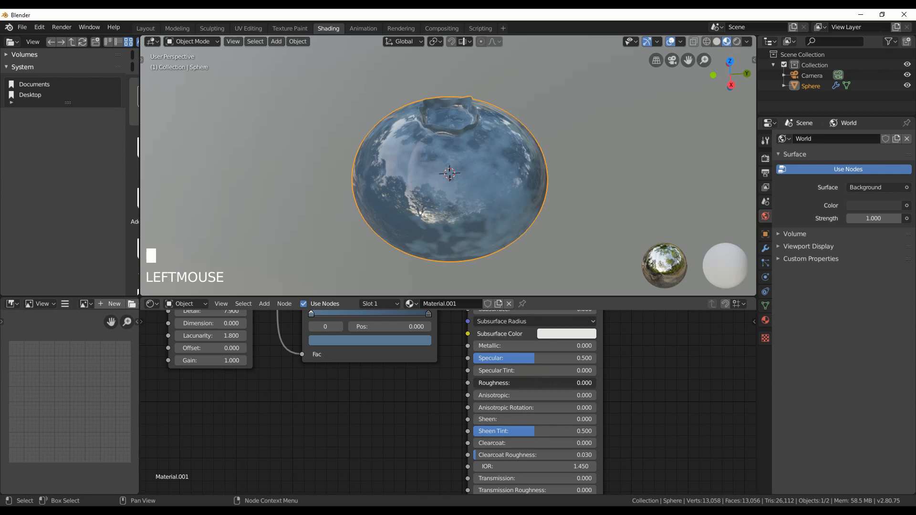
Try the Principled BSDF's Roughness at 1.000, inspect the berry's surface, and set it to 0.589
left_click_drag(470, 383, 594, 383)
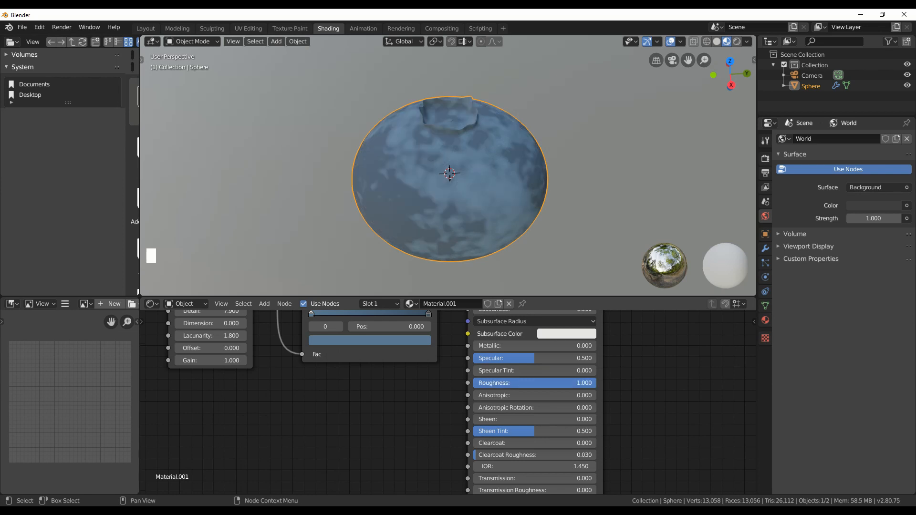
middle_click_drag(515, 213, 539, 202)
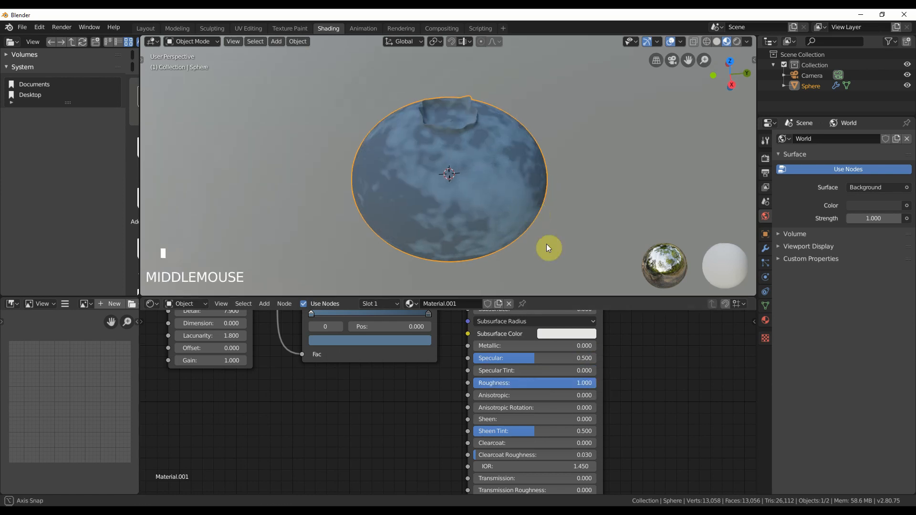
middle_click_drag(547, 245, 433, 219)
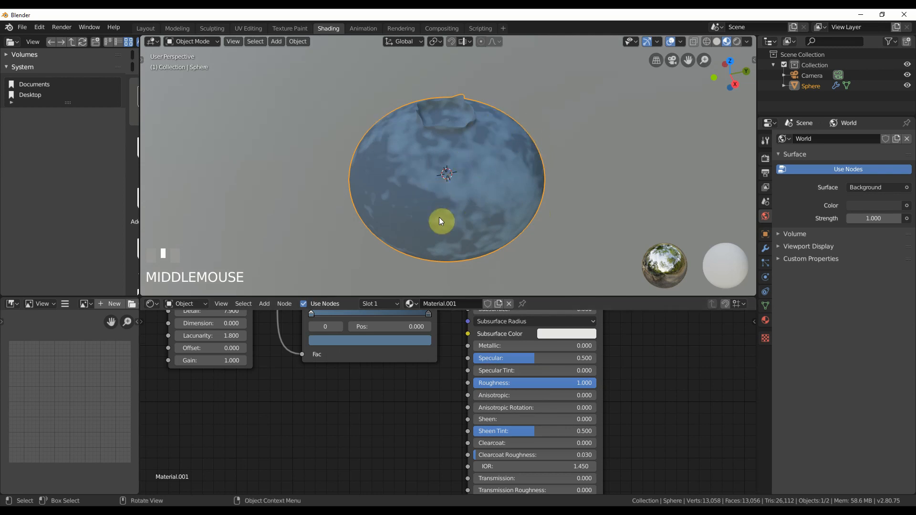
left_click_drag(573, 383, 546, 383)
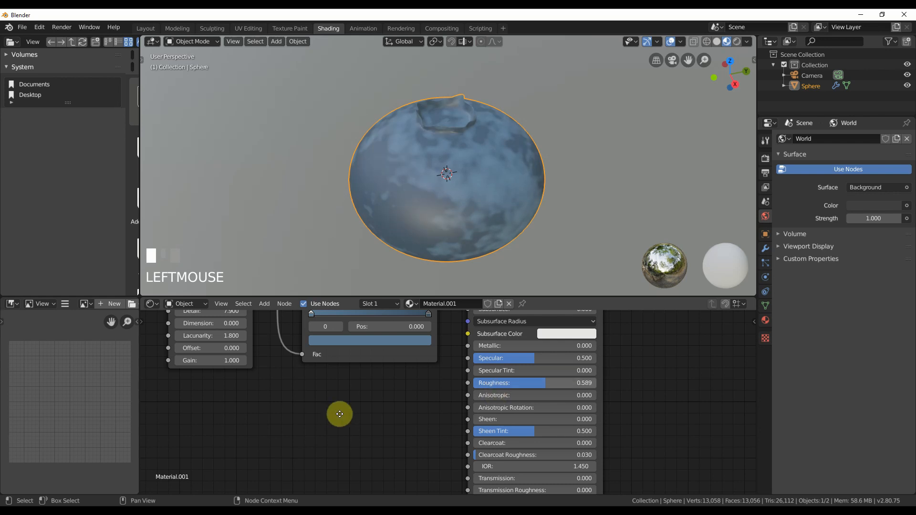
Add a second ColorRamp node below the first and link it from the Musgrave Texture's Fac output to the Principled BSDF's Roughness
scroll(357, 423, "down", 2)
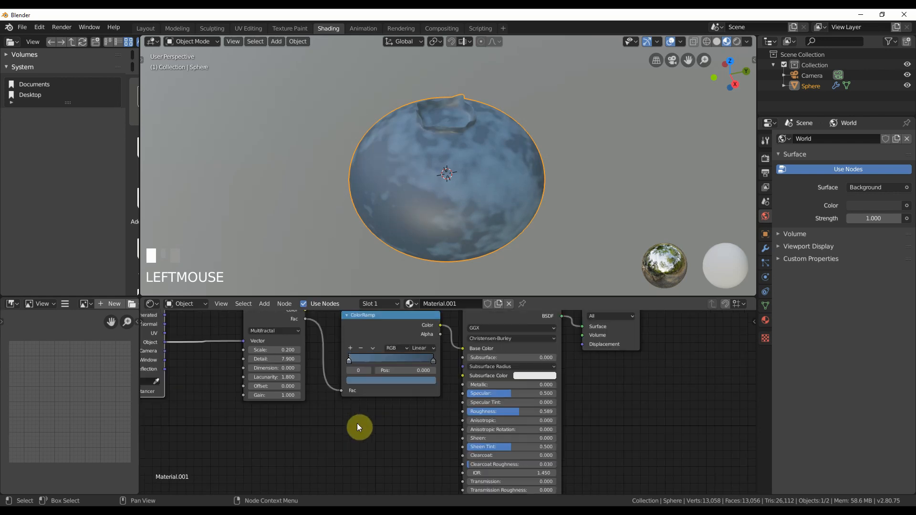
left_click(383, 331)
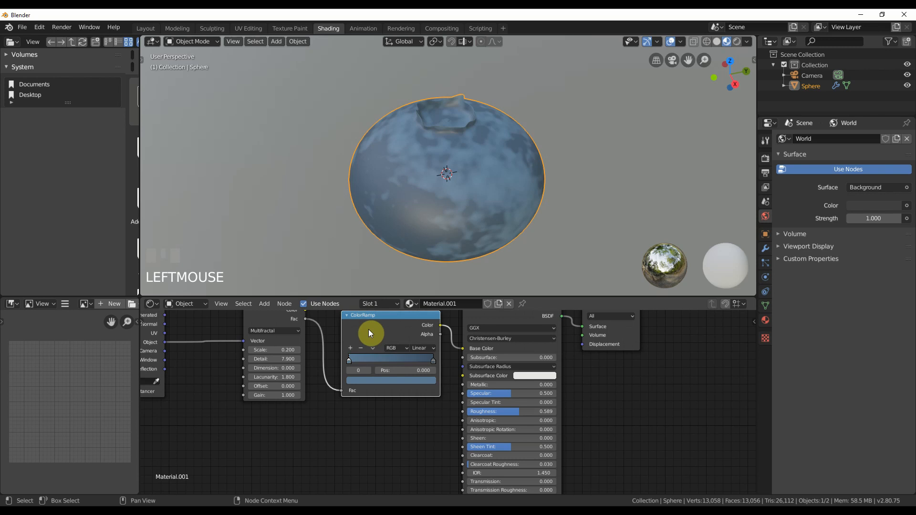
left_click(268, 307)
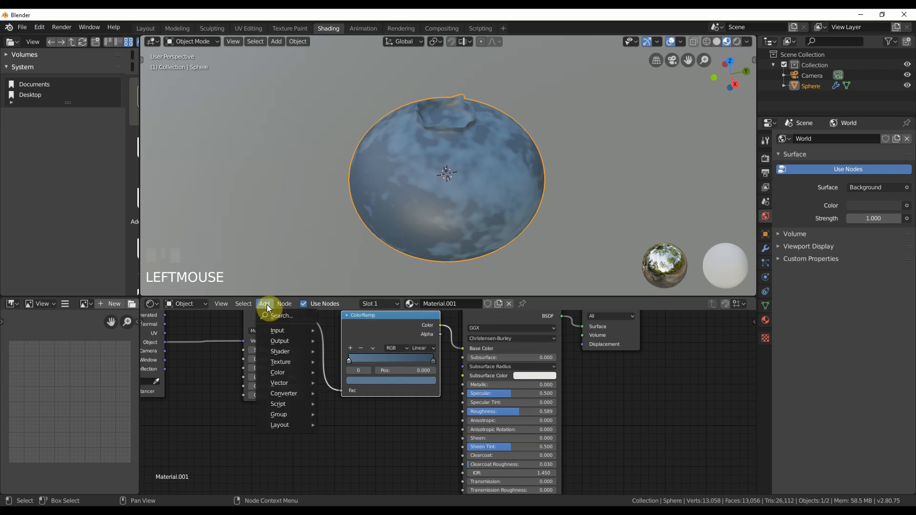
mouse_move(287, 394)
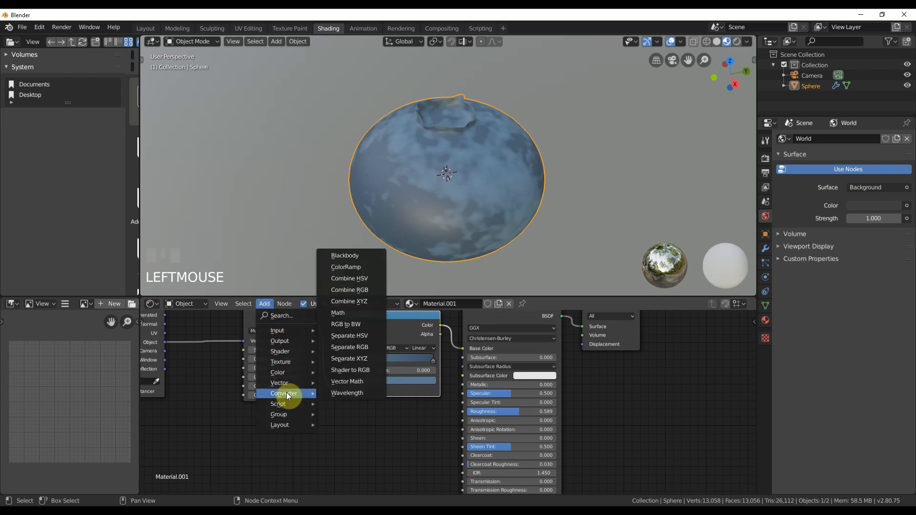
left_click(353, 268)
left_click(343, 400)
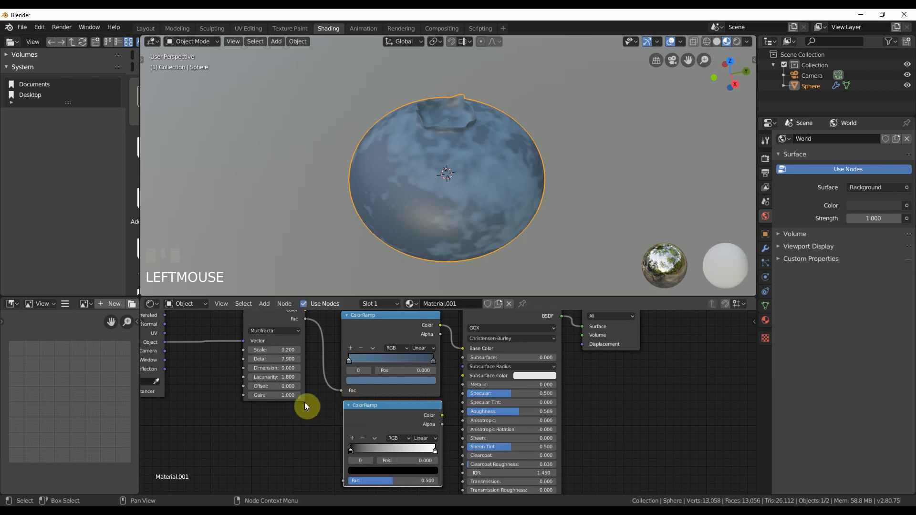
left_click_drag(307, 319, 345, 481)
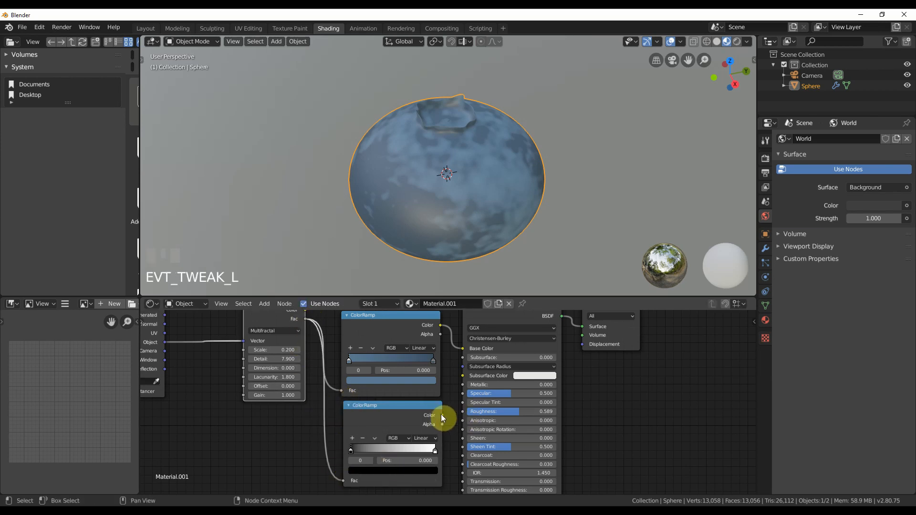
left_click_drag(441, 418, 468, 410)
Move the second ColorRamp's black stop to position 0.149 and lighten its colour to dark grey
left_click_drag(361, 452, 352, 453)
left_click(357, 472)
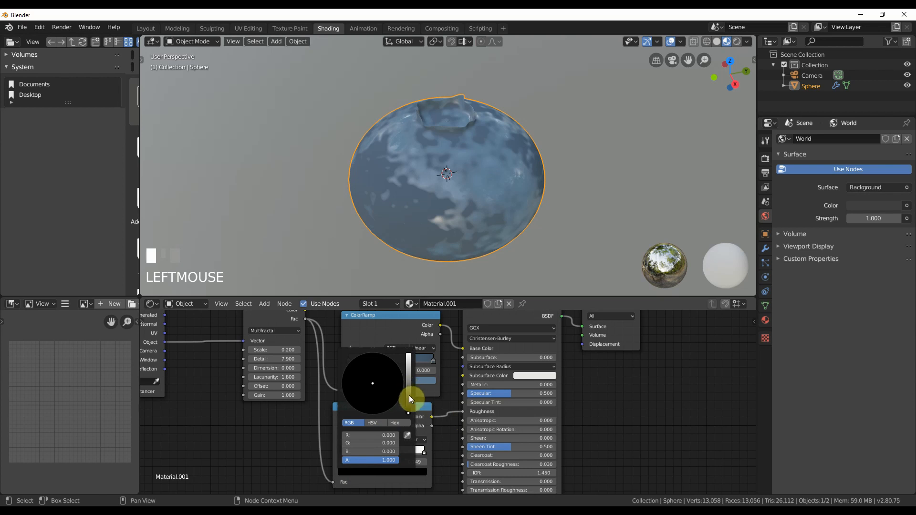
left_click_drag(409, 395, 409, 386)
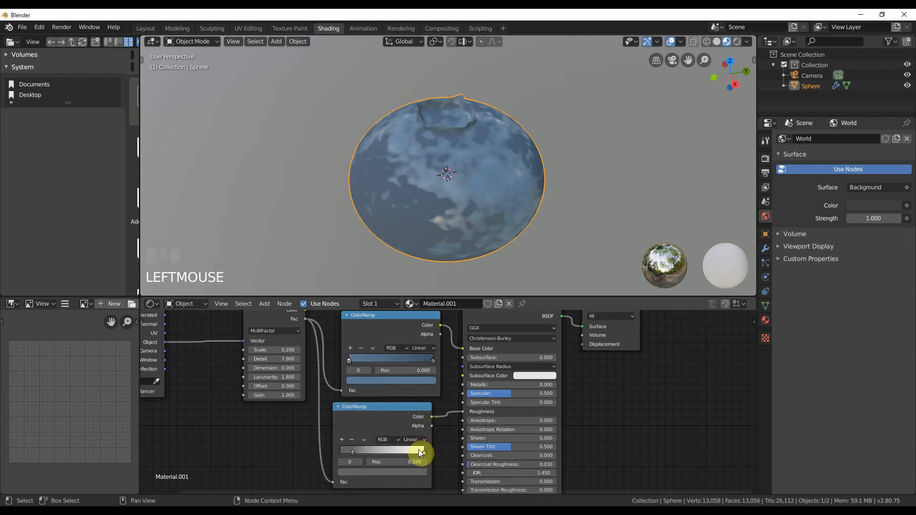
Move the second ColorRamp and the Musgrave Texture node away from the Principled BSDF to make room for another node
left_click_drag(407, 415, 382, 427)
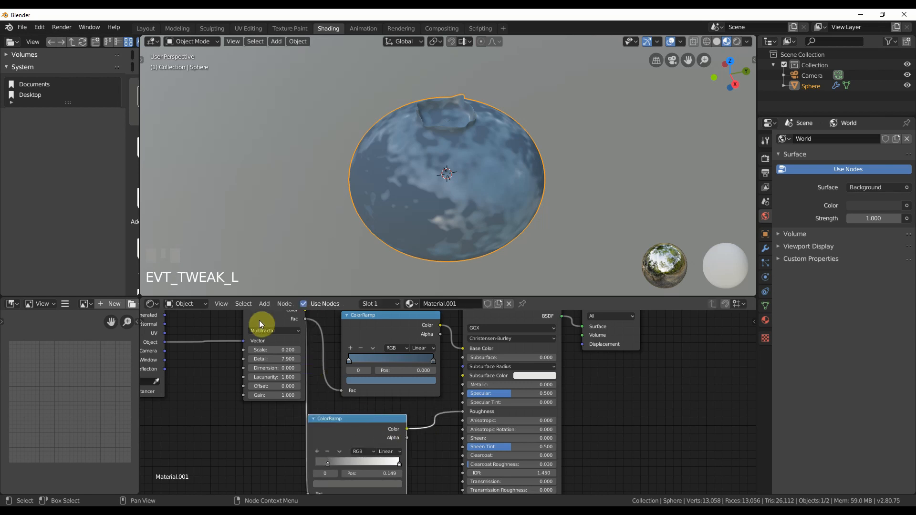
mouse_move(260, 324)
left_mouse_down()
mouse_move(196, 325)
mouse_move(202, 333)
left_mouse_up()
left_click_drag(352, 424, 317, 420)
left_click(387, 451)
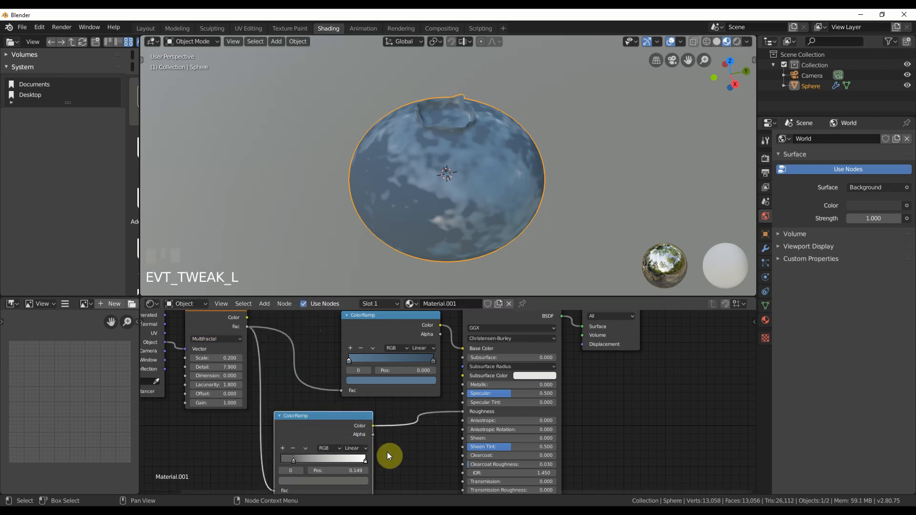
middle_click_drag(387, 452, 426, 421)
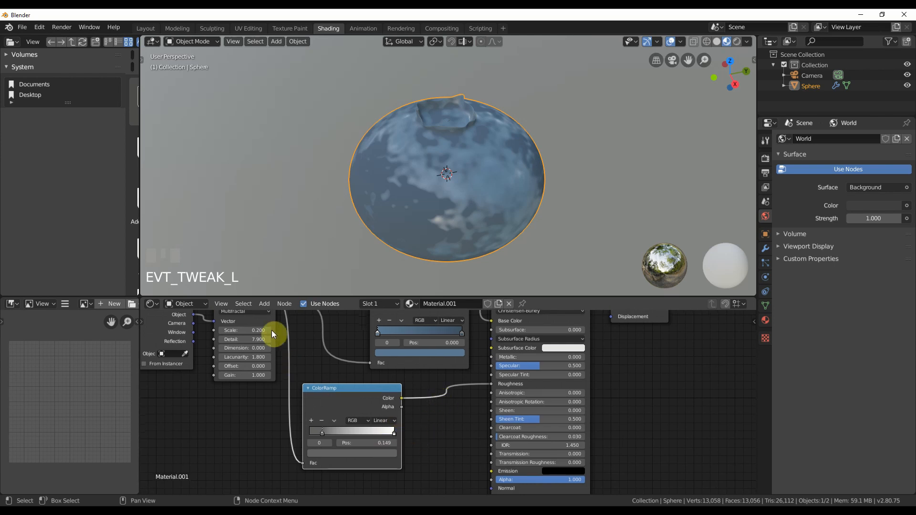
Insert an RGB to BW node on the link between the second ColorRamp's Color and the Principled BSDF's Roughness
left_click(265, 304)
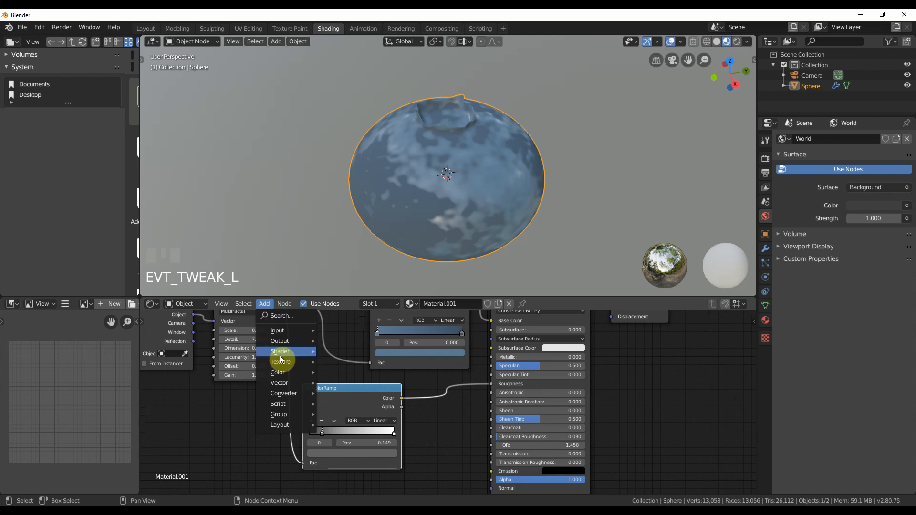
mouse_move(286, 393)
left_click(350, 328)
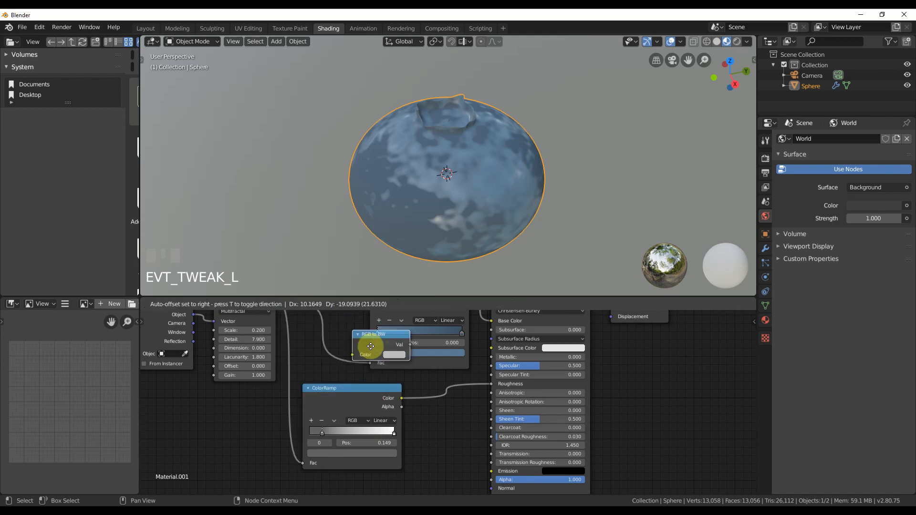
left_click(409, 382)
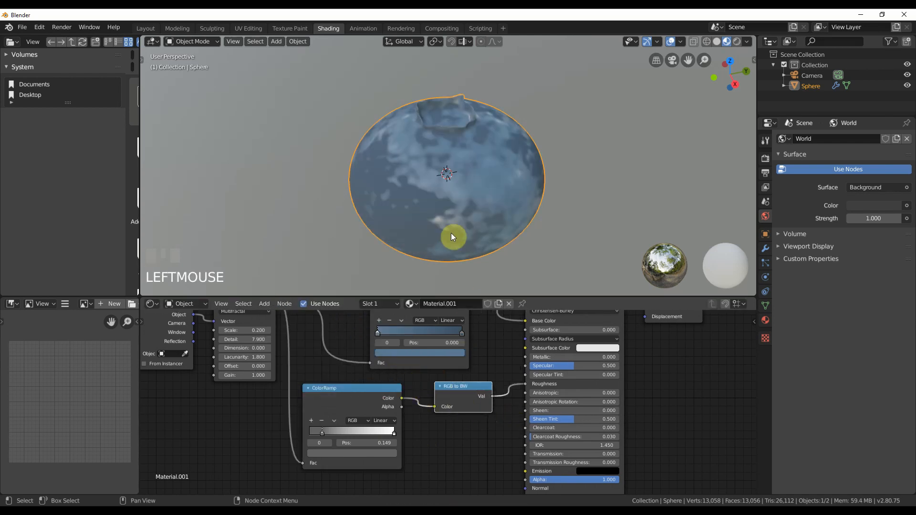
mouse_move(526, 385)
left_mouse_down()
mouse_move(516, 392)
mouse_move(526, 385)
left_mouse_up()
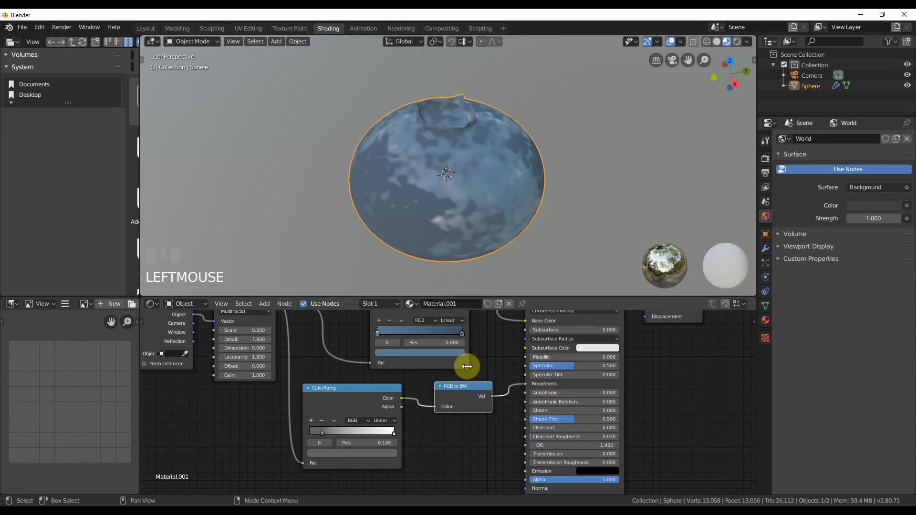
middle_click_drag(492, 356, 491, 384)
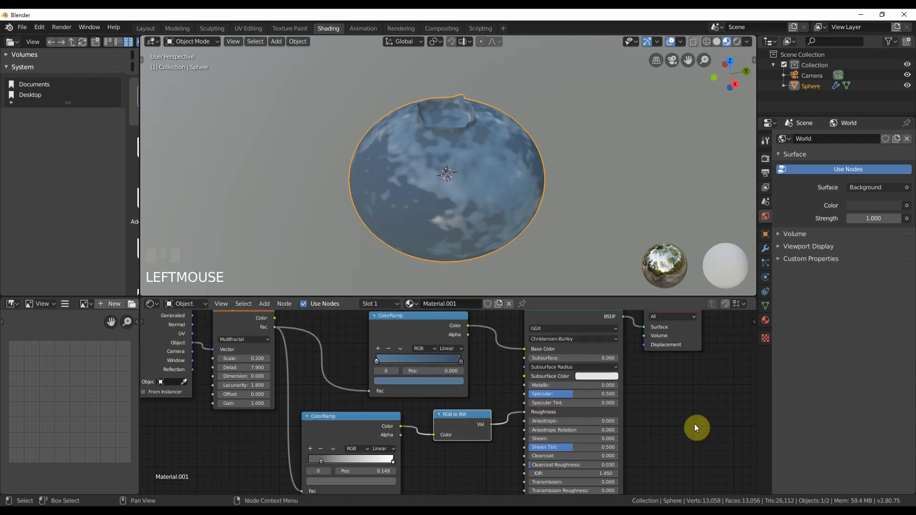
middle_click_drag(688, 407, 662, 434)
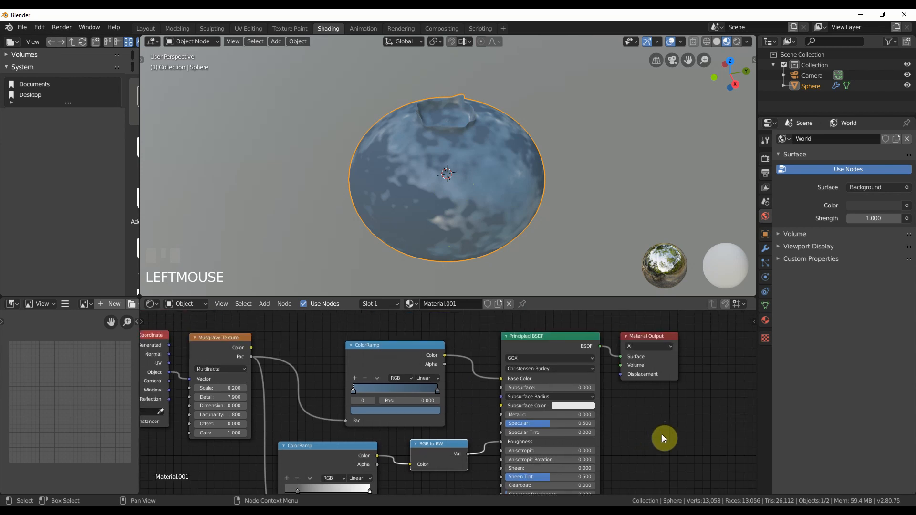
In Edit Mode, box-select the faces of the small round button inside the berry's crown and grow the selection by one ring
scroll(403, 224, "up", 4)
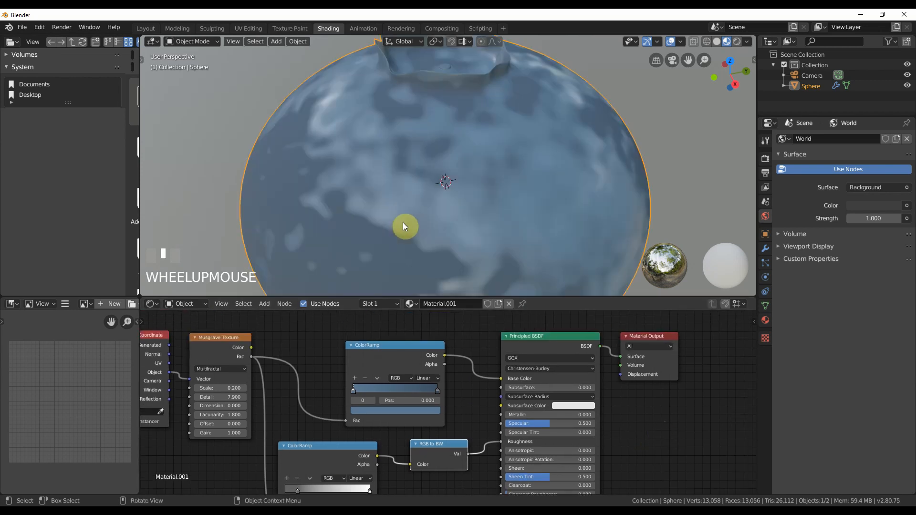
middle_click_drag(428, 219, 439, 189)
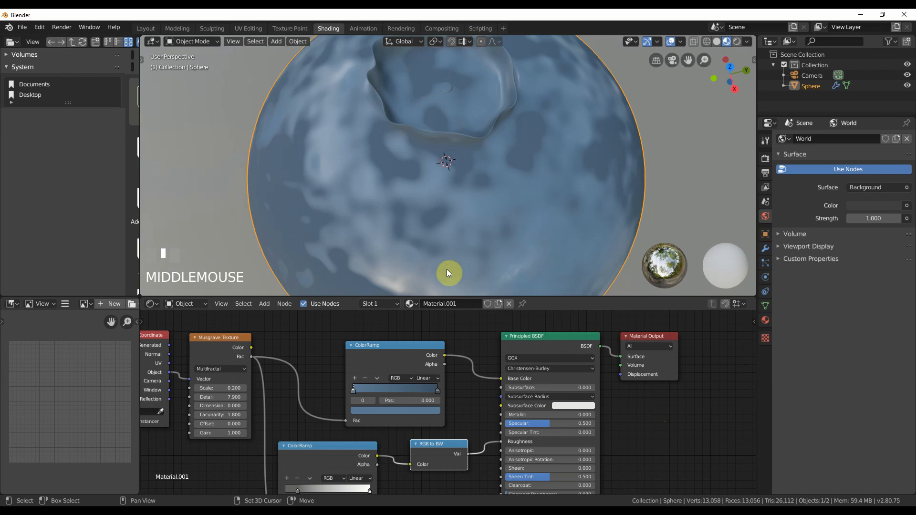
scroll(469, 234, "up", 3)
middle_click_drag(449, 273, 466, 205)
scroll(470, 207, "up", 3)
middle_click_drag(469, 160, 470, 207, "shift")
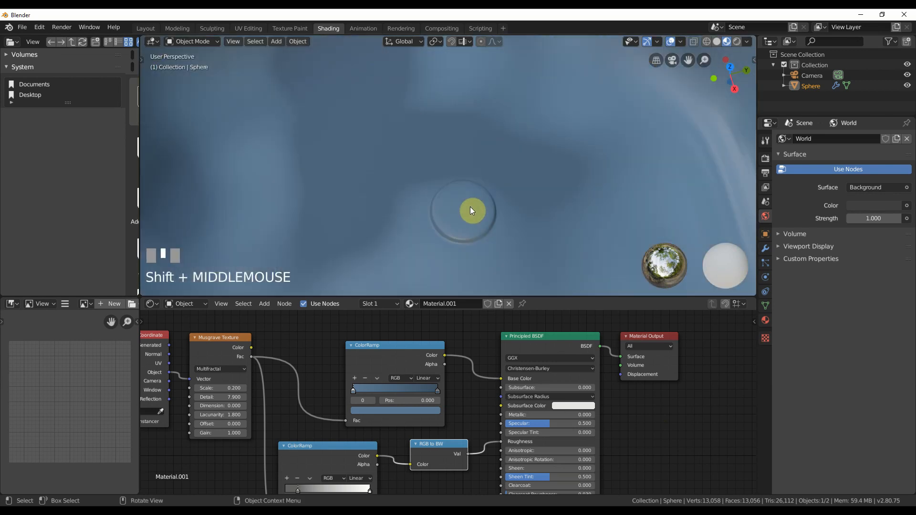
key("Tab")
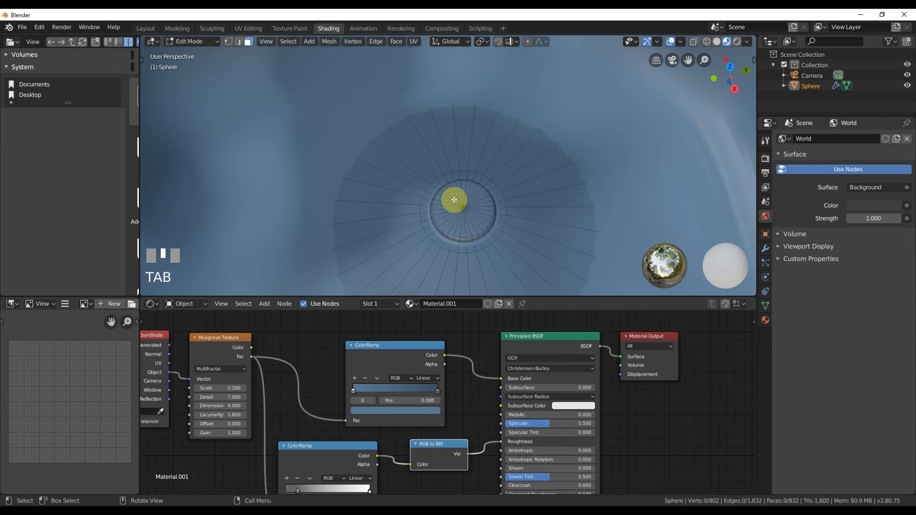
key("b")
left_click_drag(457, 199, 471, 217)
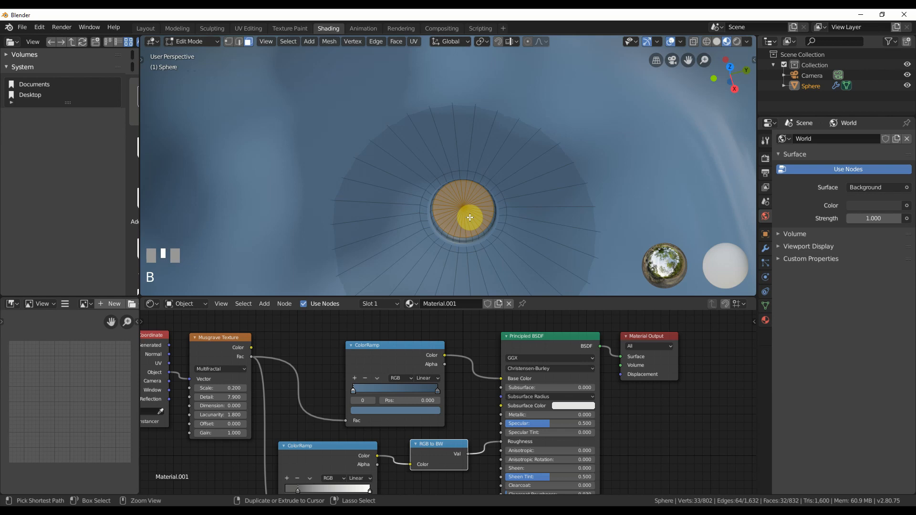
key("ctrl+KP_Add")
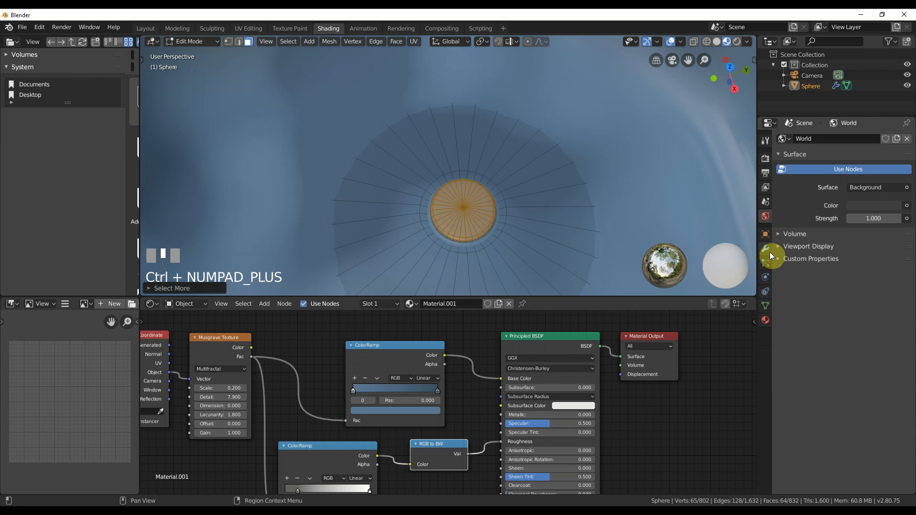
Add a second material slot with a new material to the sphere and assign it to the selected button faces
left_click(765, 321)
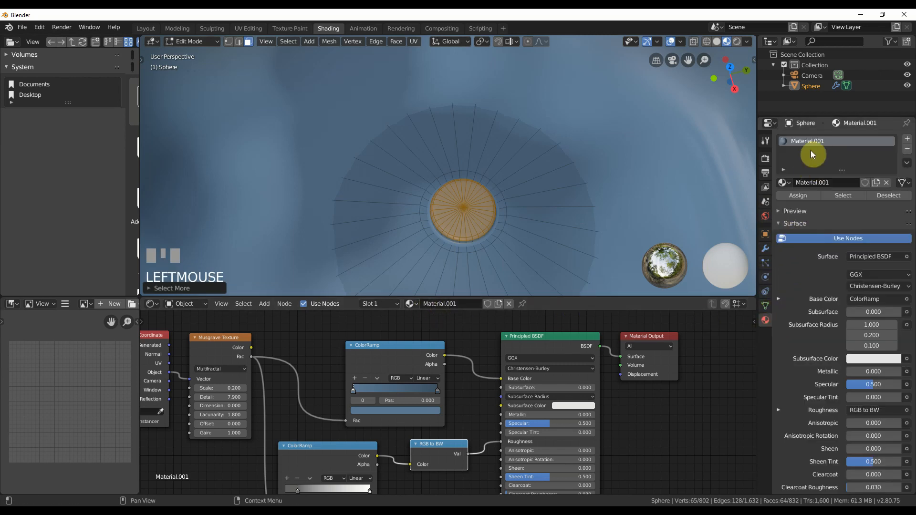
left_click(907, 138)
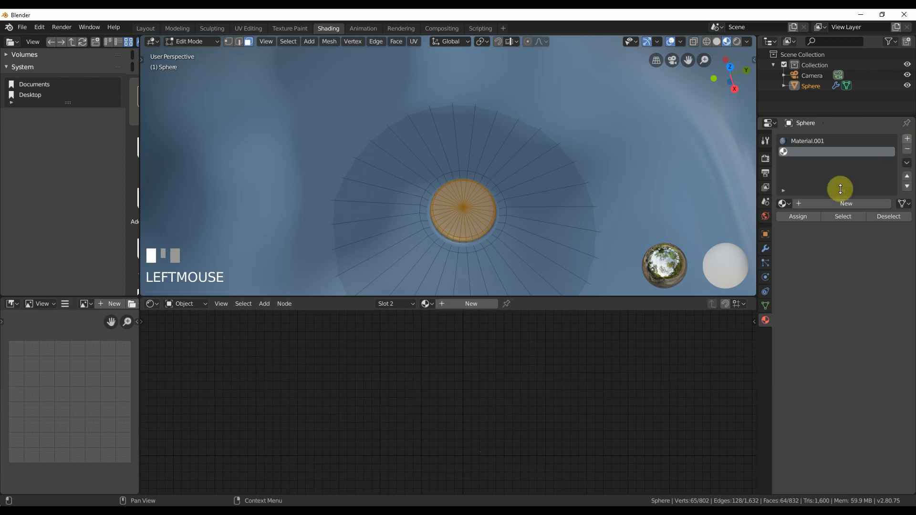
left_click(824, 206)
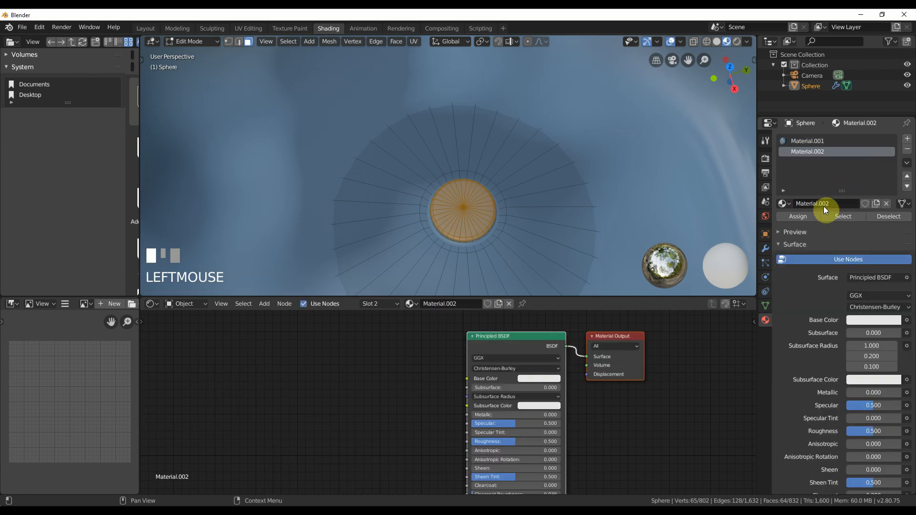
left_click(809, 217)
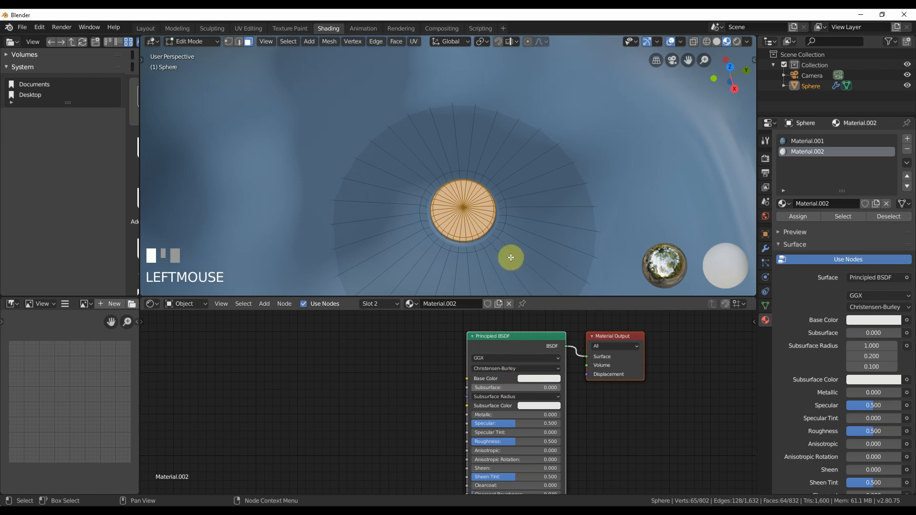
Set the new material's Base Color to a dark greyish brown and its Roughness to 1.000
left_click(539, 379)
left_click(547, 306)
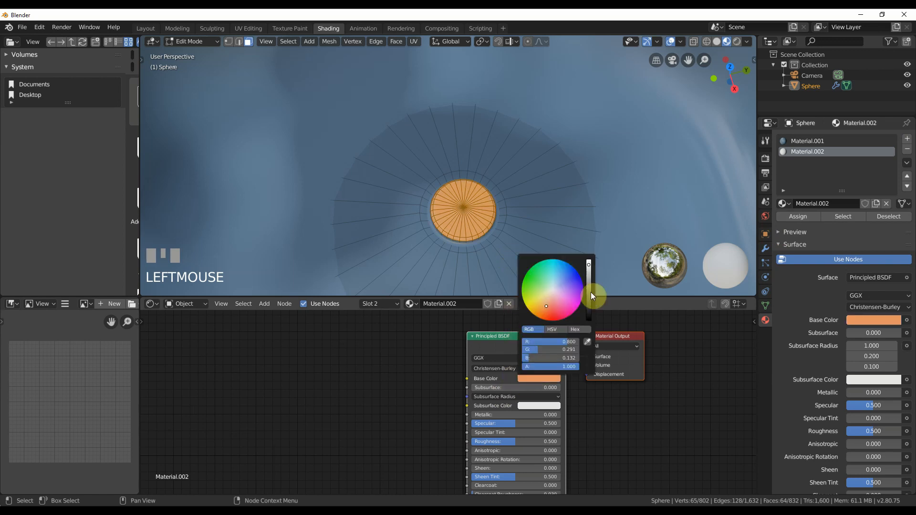
left_click_drag(593, 294, 590, 305)
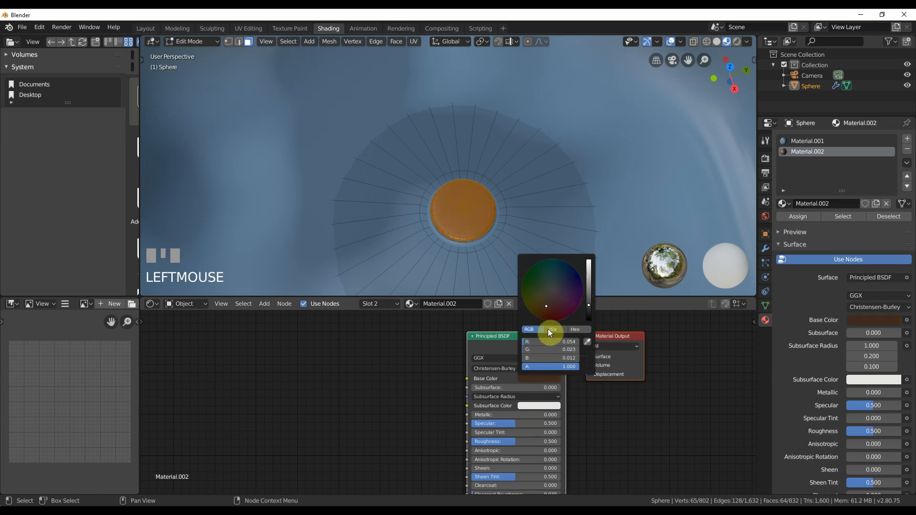
left_click(551, 297)
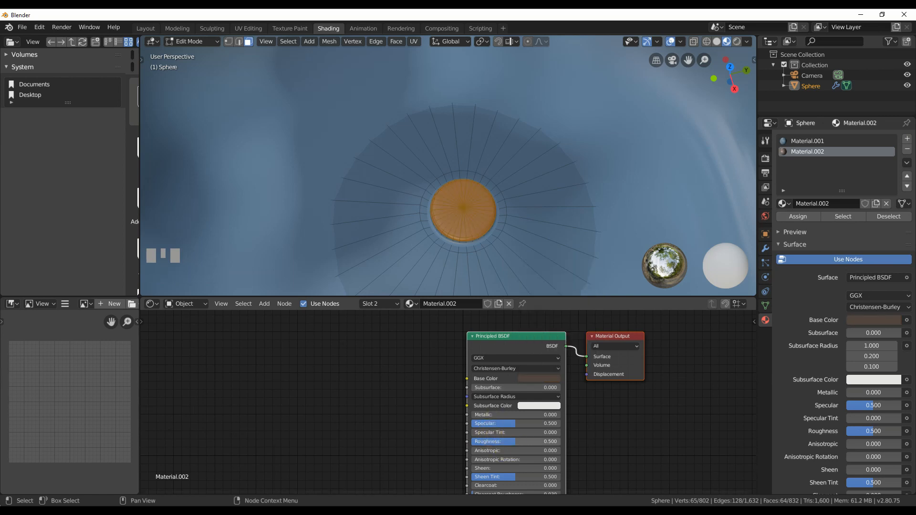
left_click_drag(562, 445, 425, 409)
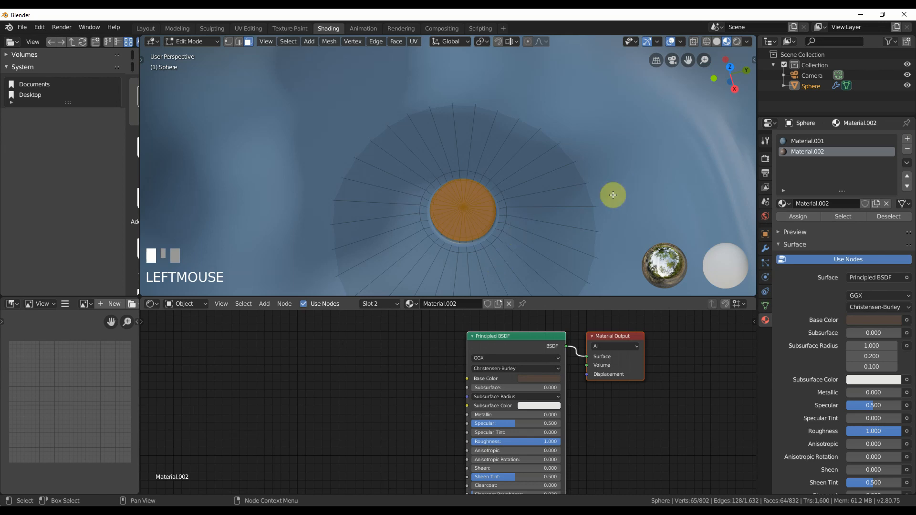
Return to Object Mode and lighten the second material's Base Color to a muted reddish brown
scroll(613, 195, "down", 3)
key("Tab")
middle_click_drag(697, 150, 698, 139)
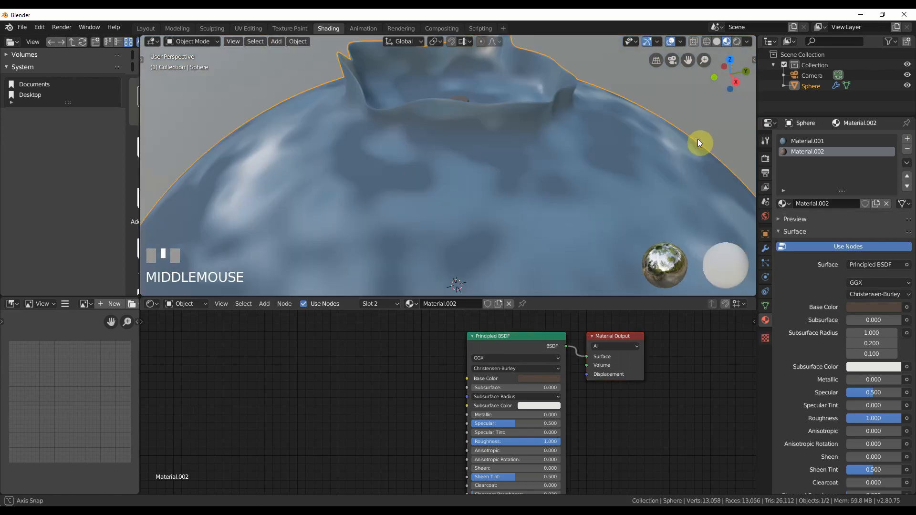
middle_click_drag(590, 295, 563, 334)
left_click(539, 379)
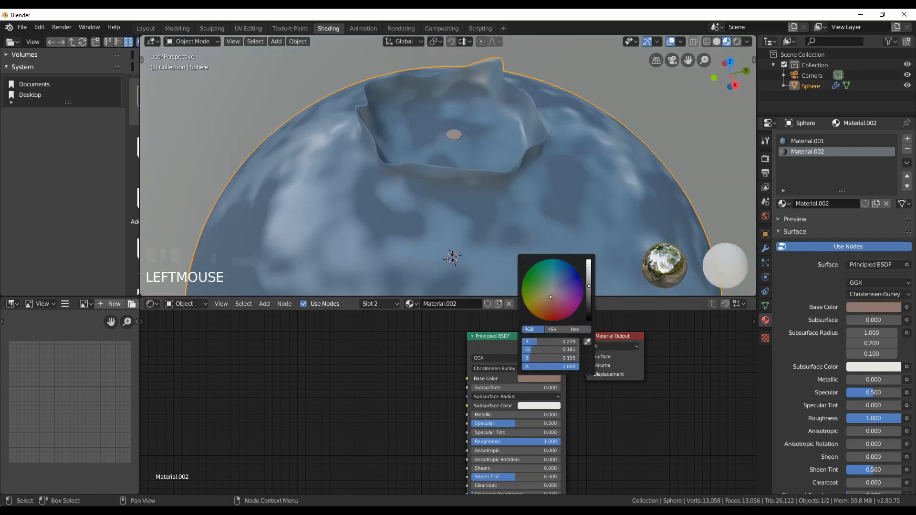
left_click_drag(589, 286, 589, 288)
left_click(703, 144)
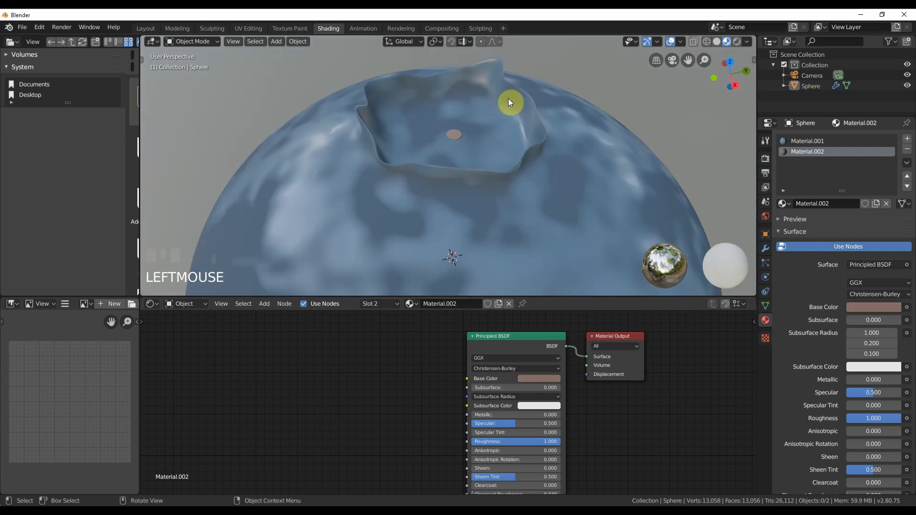
In Edit Mode, box-select the small round cap of faces on the berry's underside and assign the brown second material to it
middle_click_drag(509, 98, 492, 152)
scroll(495, 139, "down", 2)
left_click(496, 125)
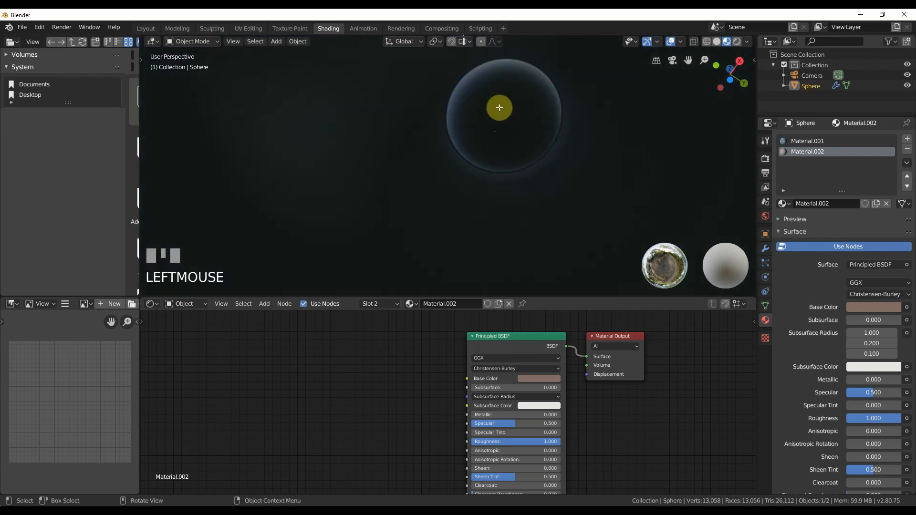
key("Tab")
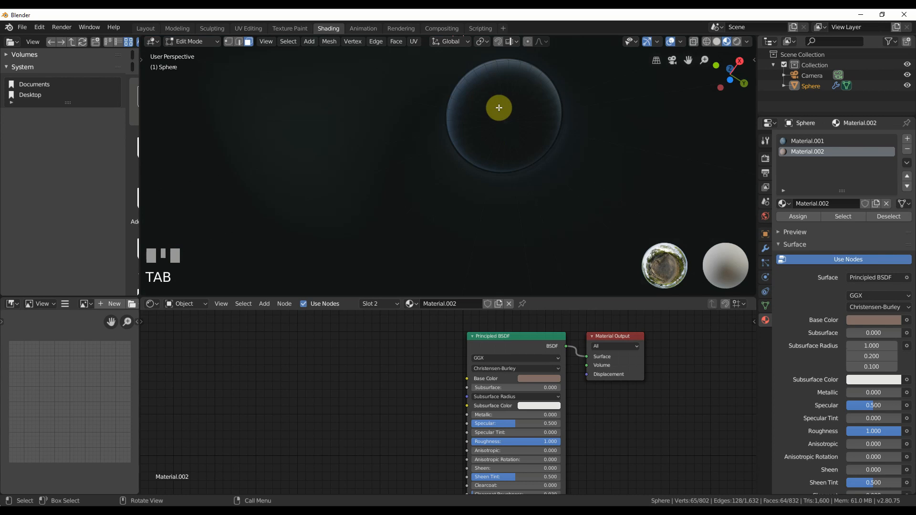
key("a")
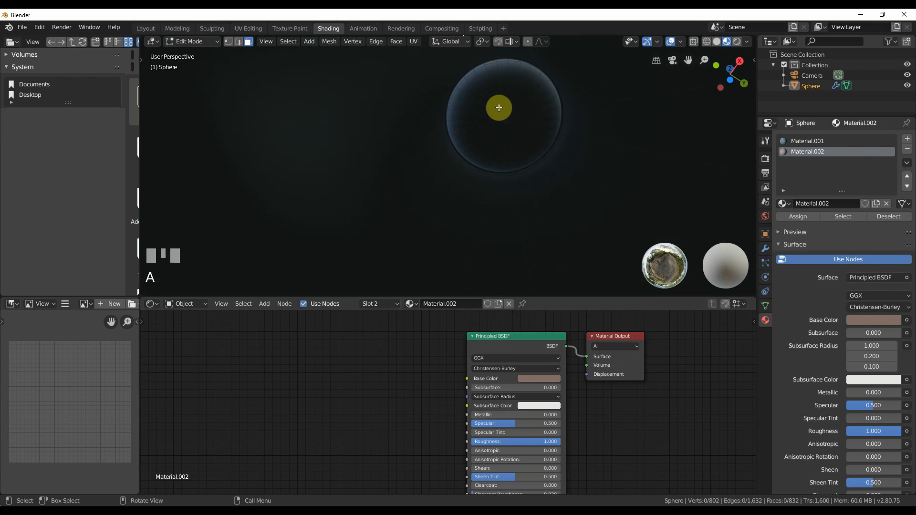
key("b")
left_click_drag(495, 98, 522, 136)
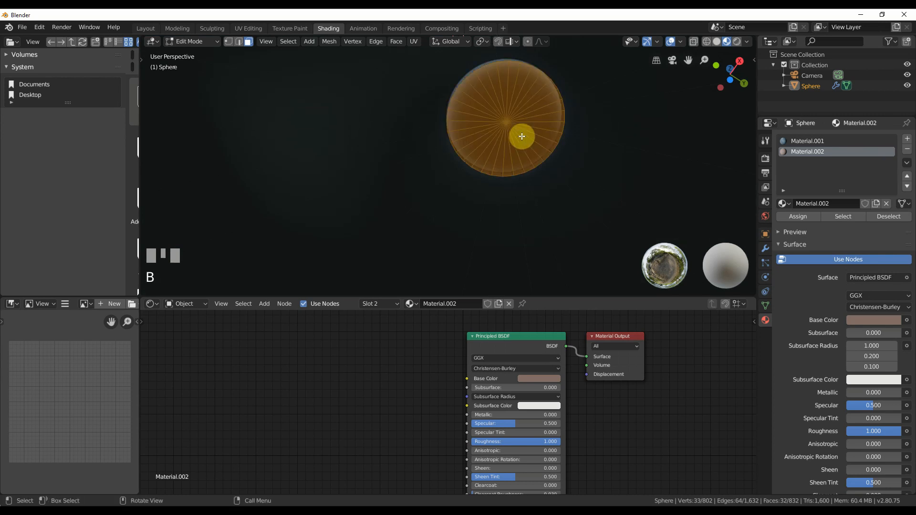
left_click(795, 219)
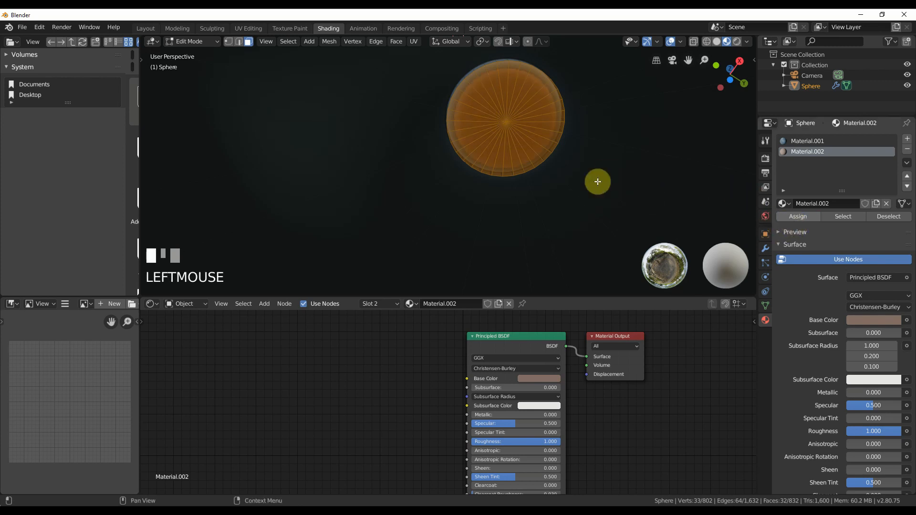
left_click(598, 182)
key("Tab")
Examine the berry from its underside to its crown to check the brown patches and blue surface
scroll(598, 182, "down", 5)
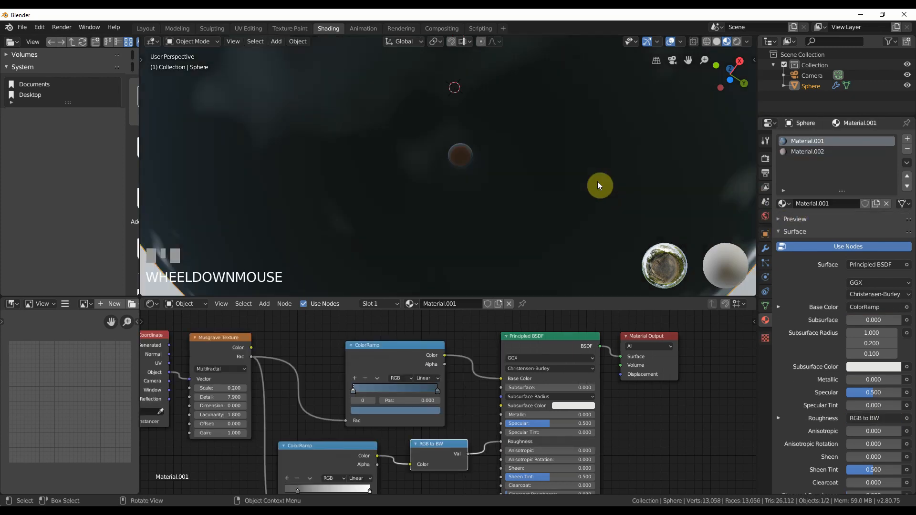
scroll(613, 157, "down", 3)
middle_click_drag(436, 218, 432, 245)
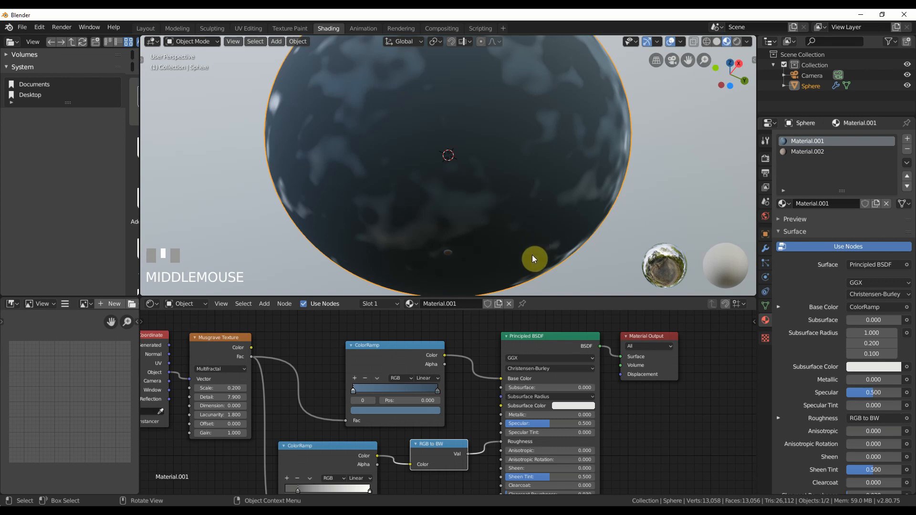
middle_click_drag(532, 255, 528, 278)
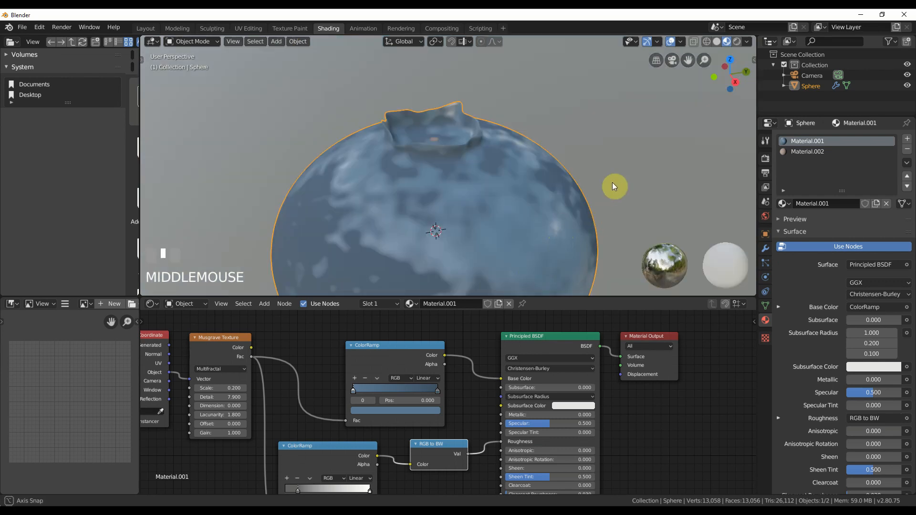
middle_click_drag(612, 183, 608, 192)
scroll(609, 193, "down", 1)
scroll(468, 411, "down", 1)
middle_click_drag(468, 410, 475, 346)
middle_click_drag(451, 411, 403, 408)
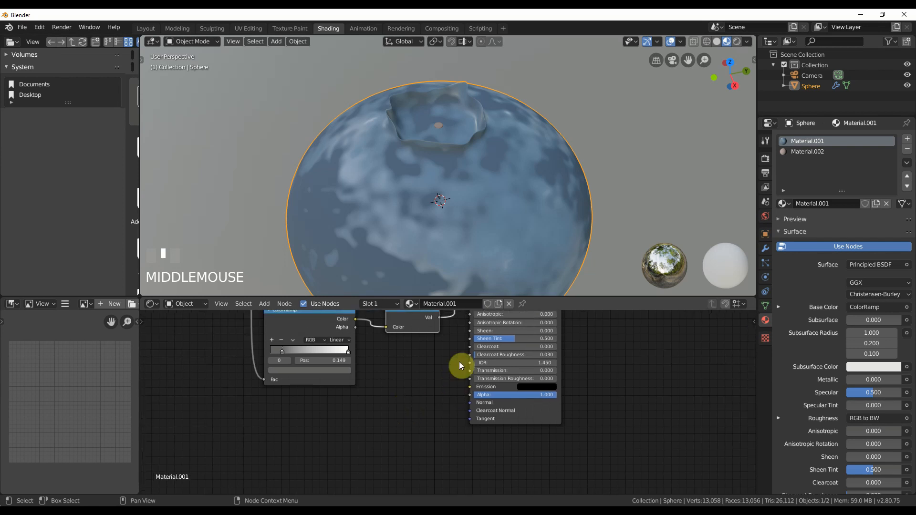
scroll(506, 236, "down", 2)
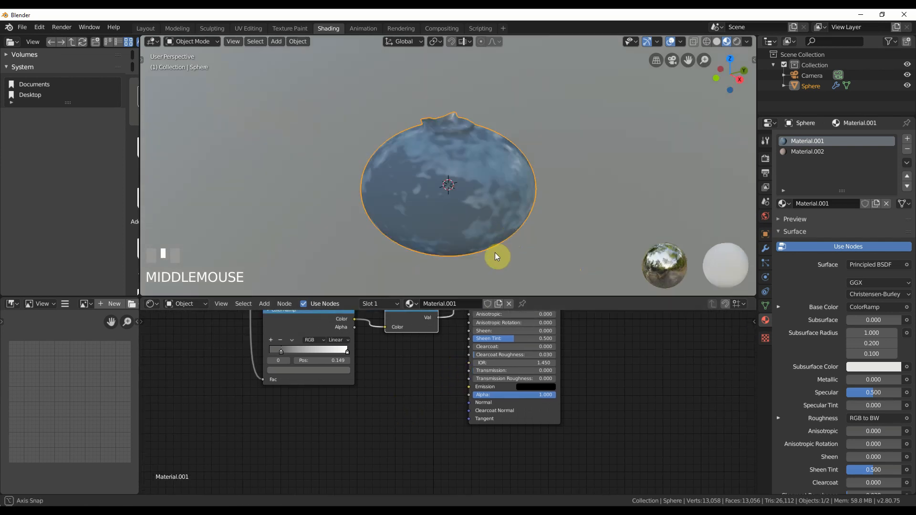
scroll(496, 238, "up", 1)
middle_click_drag(497, 238, 501, 219, "shift")
scroll(439, 372, "up", 2)
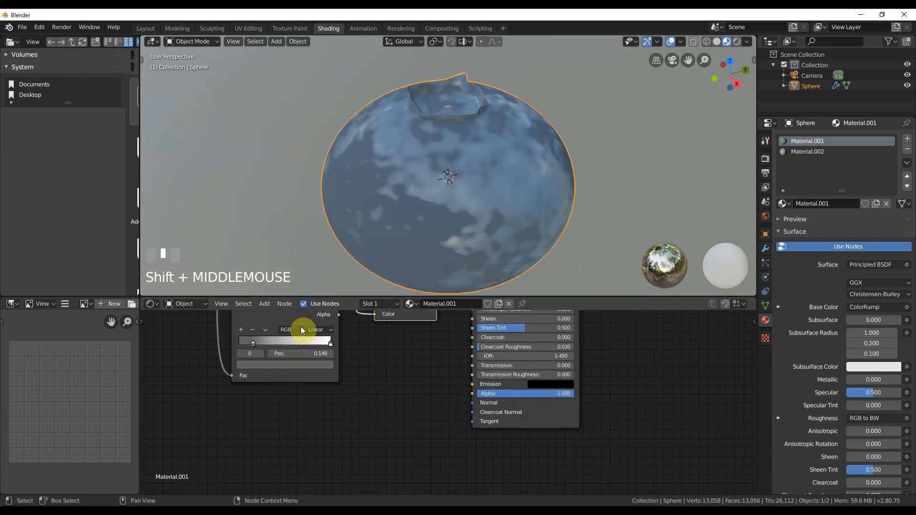
Add a Bump node to the blue material and connect its Normal output to the Principled BSDF's Normal
left_click(265, 303)
mouse_move(280, 365)
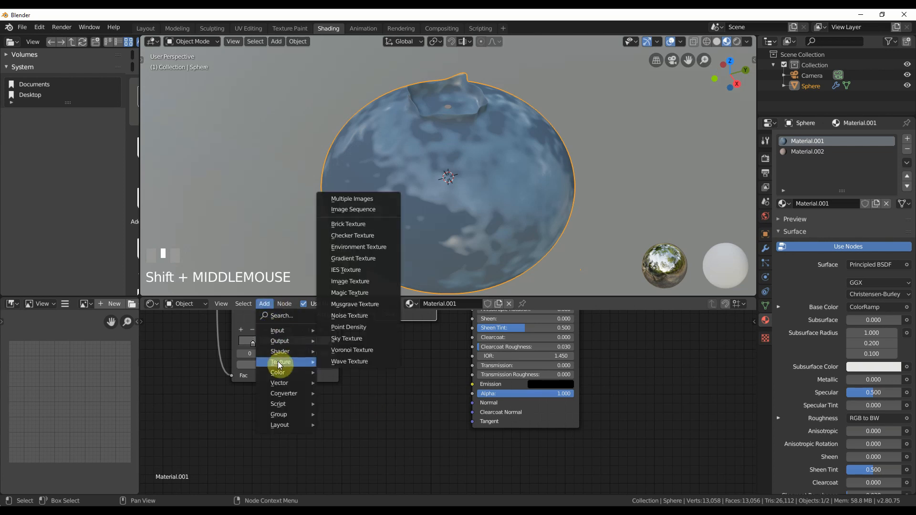
mouse_move(285, 384)
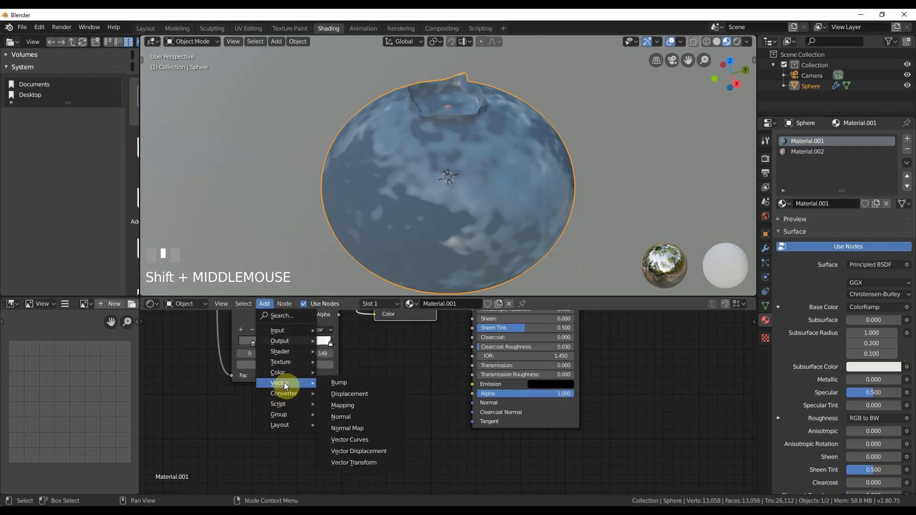
left_click(377, 385)
left_click(350, 403)
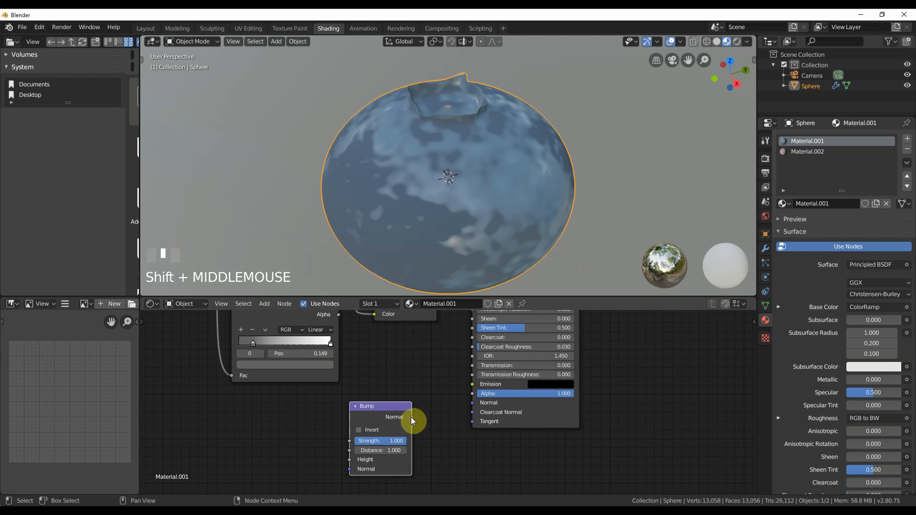
left_click_drag(411, 417, 472, 404)
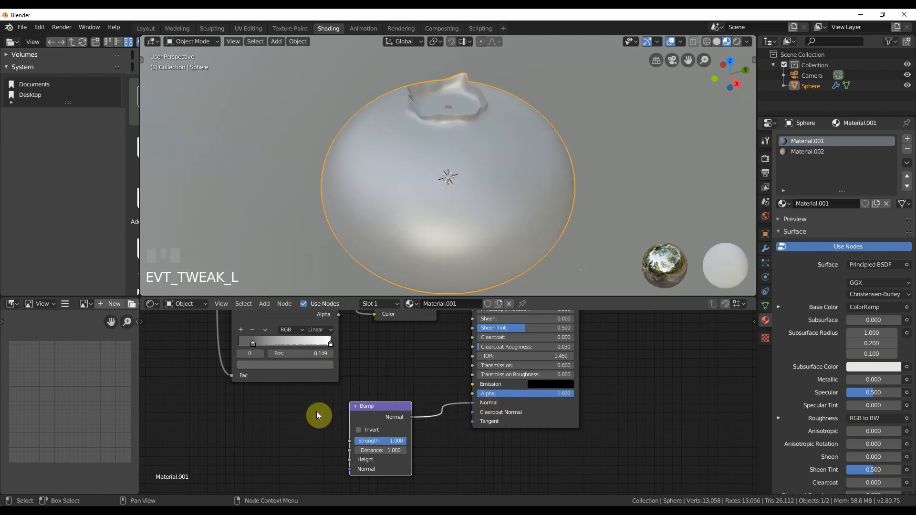
left_click_drag(373, 418, 390, 418)
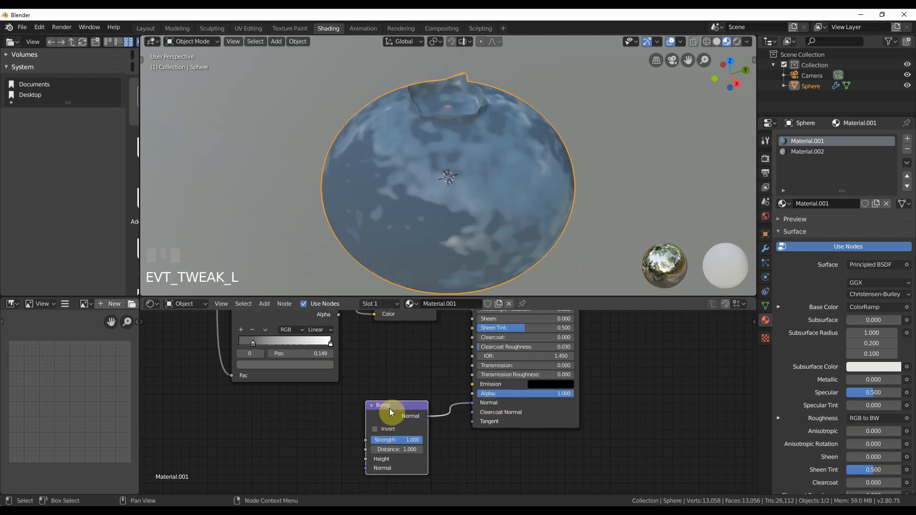
Add a Noise Texture node beside the Bump node and connect its Fac output to the Bump's Height
left_click(264, 305)
mouse_move(282, 362)
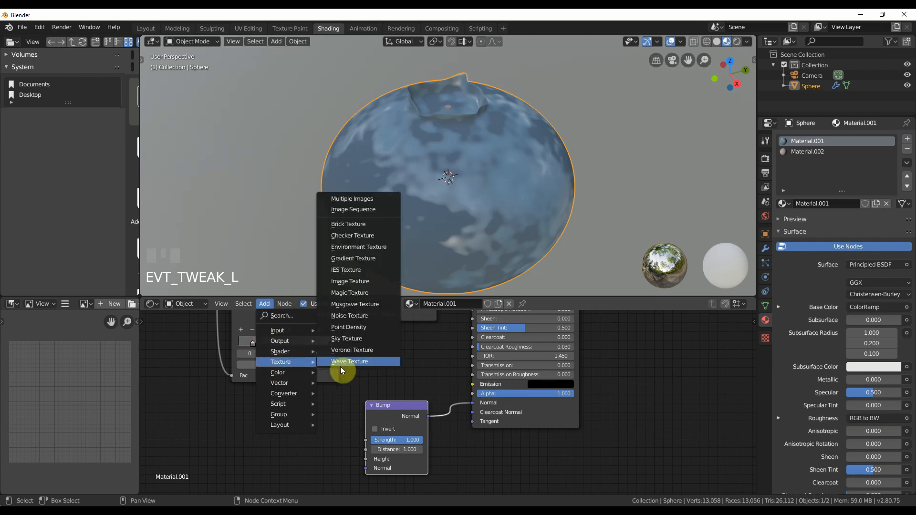
left_click(348, 328)
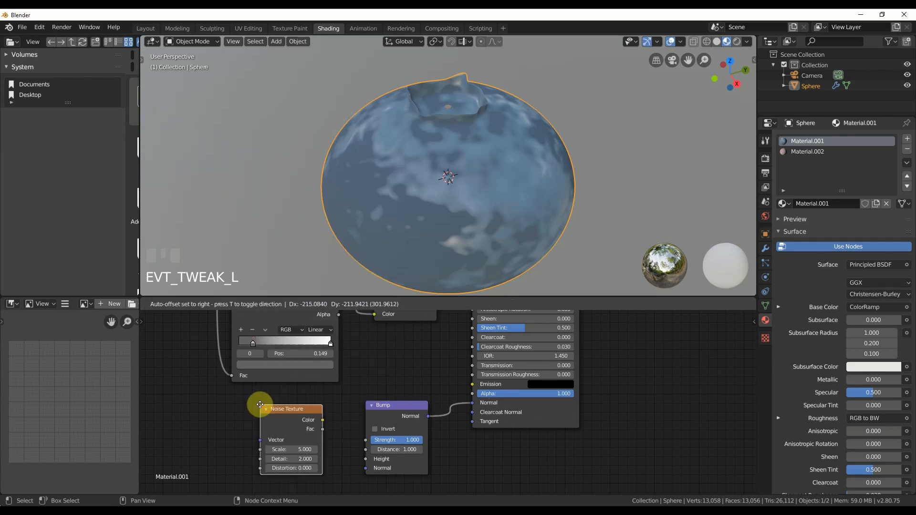
left_click(260, 405)
left_click_drag(323, 430, 366, 459)
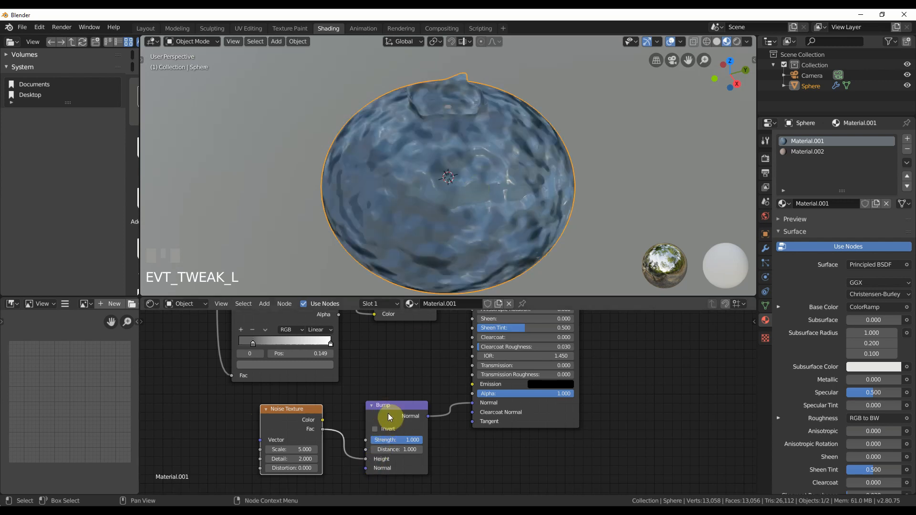
Set the Noise Texture's Scale to 2.900, Detail to 8.300 and Distortion to -0.100, and the Bump's Strength to 0.224
left_click(414, 439)
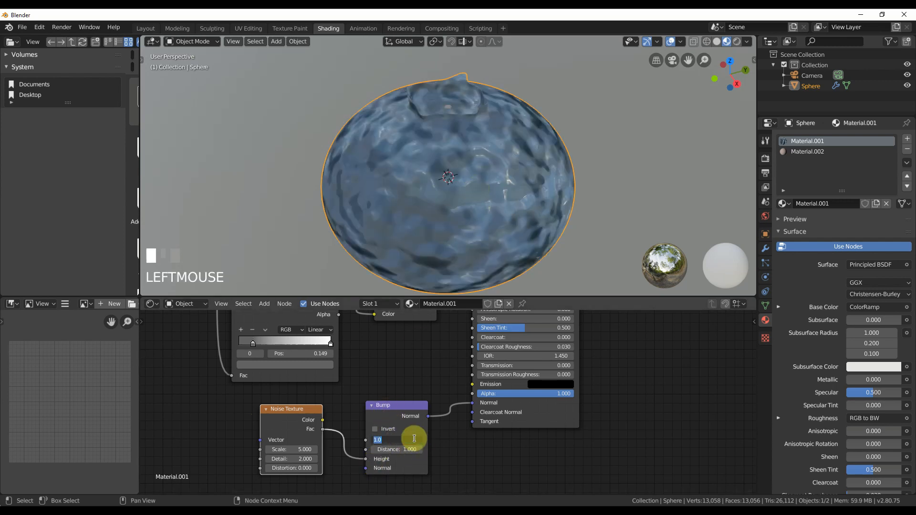
type("0.3")
key("Return")
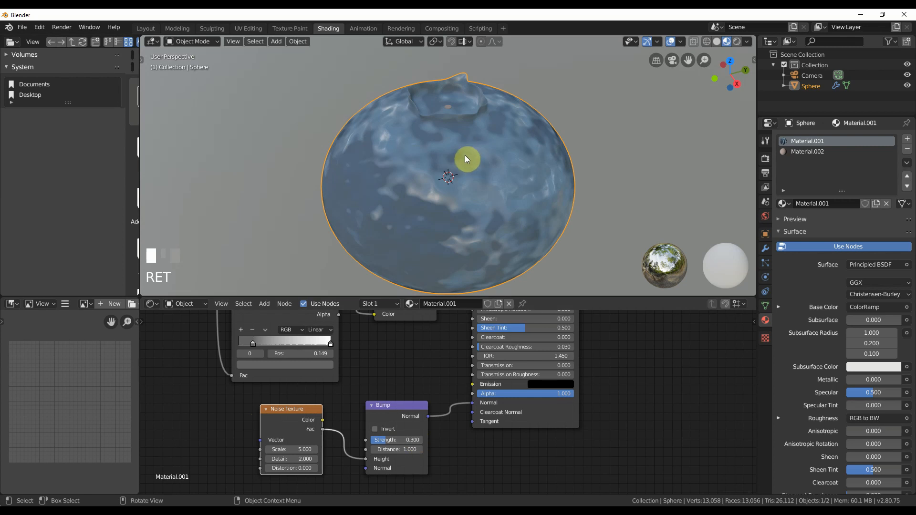
left_click_drag(308, 448, 339, 460)
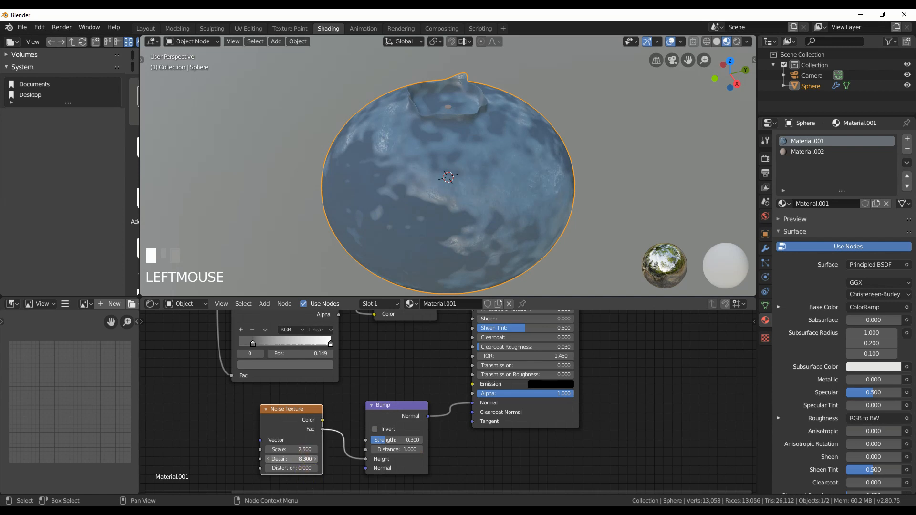
mouse_move(306, 467)
left_mouse_down()
mouse_move(285, 450)
mouse_move(301, 450)
left_mouse_up()
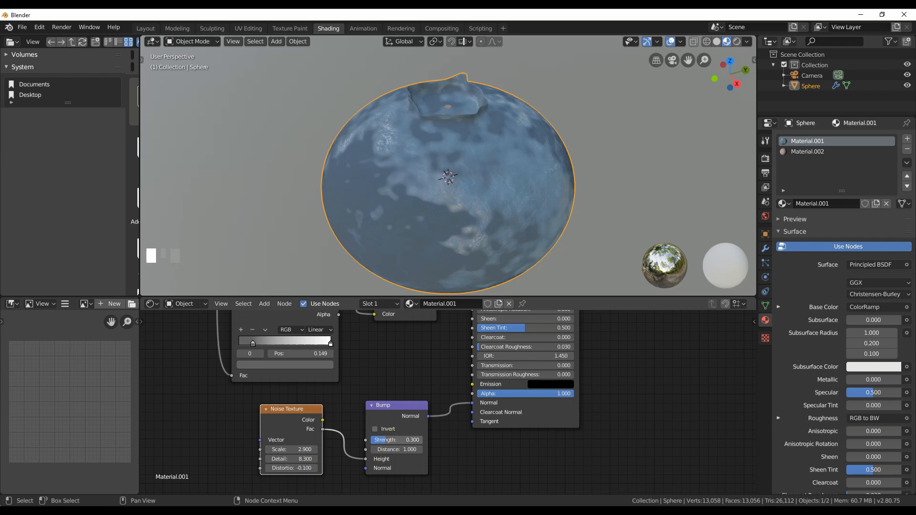
left_click_drag(398, 440, 391, 440)
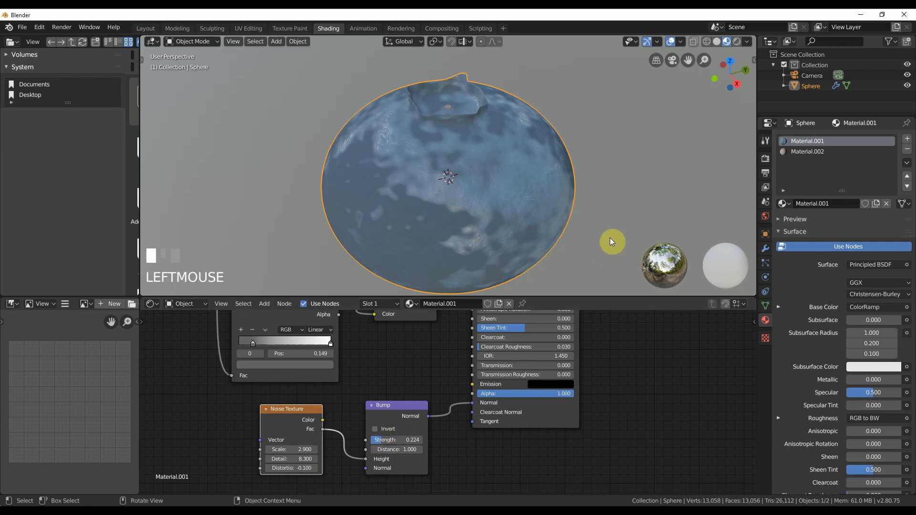
left_click(610, 236)
Switch to the Layout workspace and show the berry in Rendered viewport shading
scroll(606, 222, "down", 4)
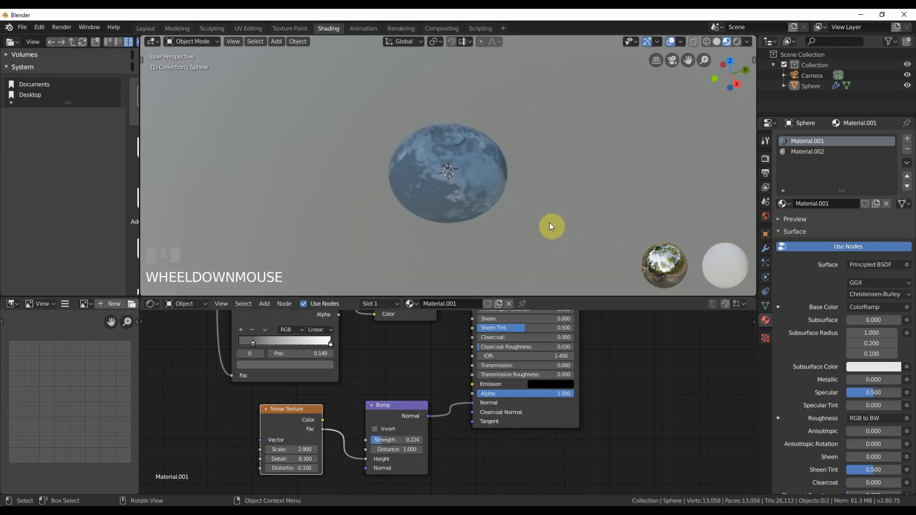
mouse_move(549, 225)
middle_mouse_down()
mouse_move(542, 198)
mouse_move(525, 231)
mouse_move(537, 203)
middle_mouse_up()
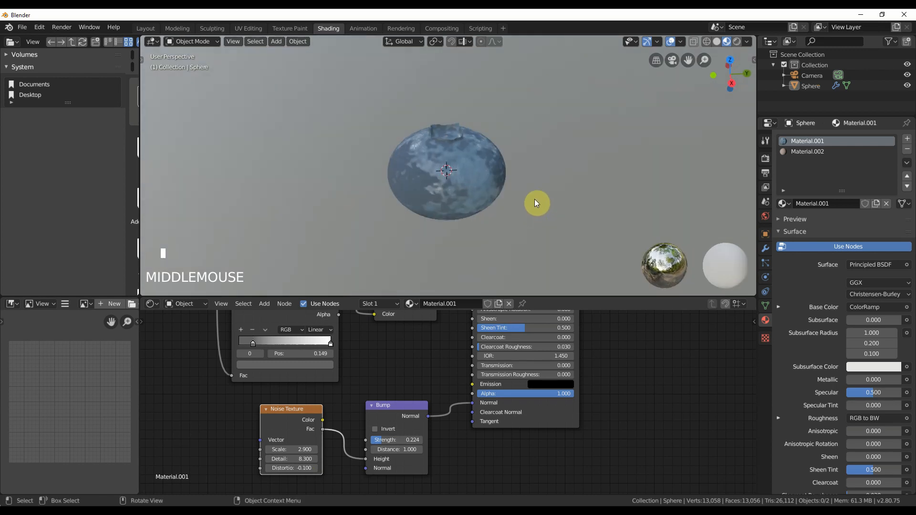
left_click(143, 28)
scroll(324, 262, "down", 4)
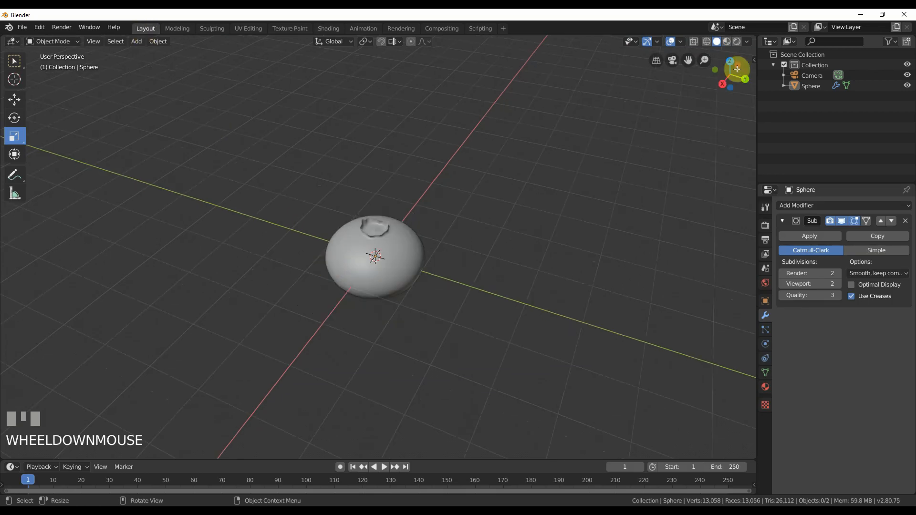
left_click(737, 41)
middle_click_drag(471, 236, 474, 203)
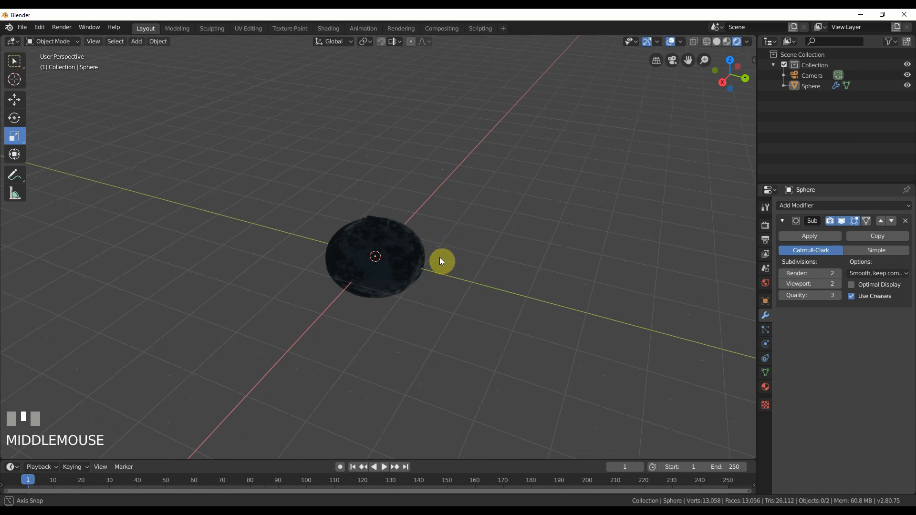
middle_click_drag(439, 256, 482, 205)
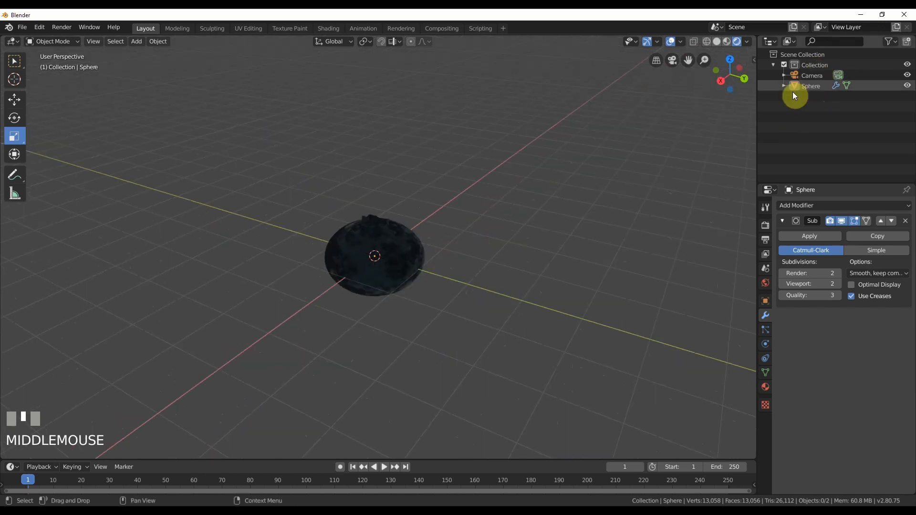
scroll(276, 175, "down", 3)
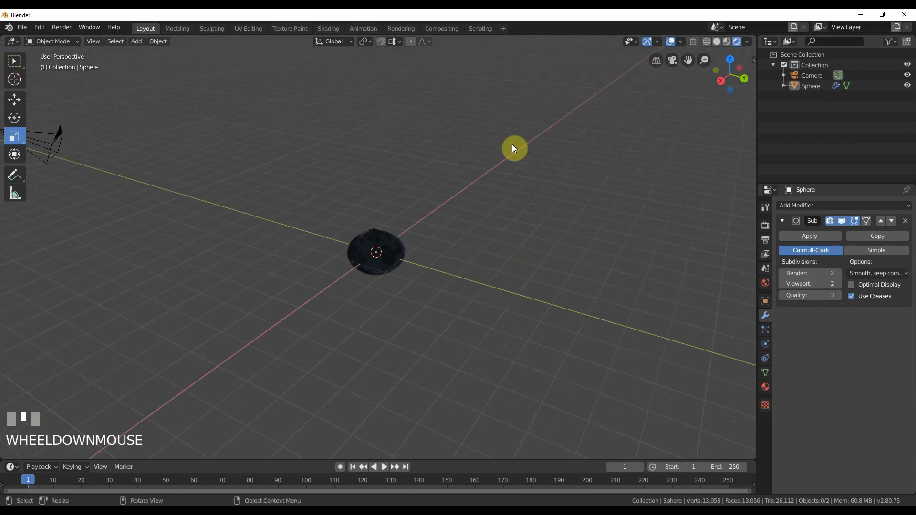
Add an Area light at the world origin
left_click(139, 41)
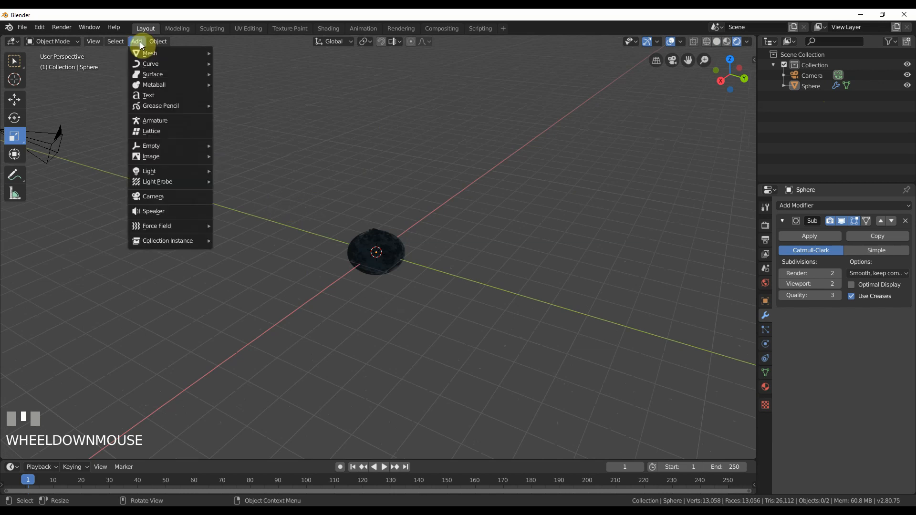
mouse_move(153, 170)
left_click(248, 205)
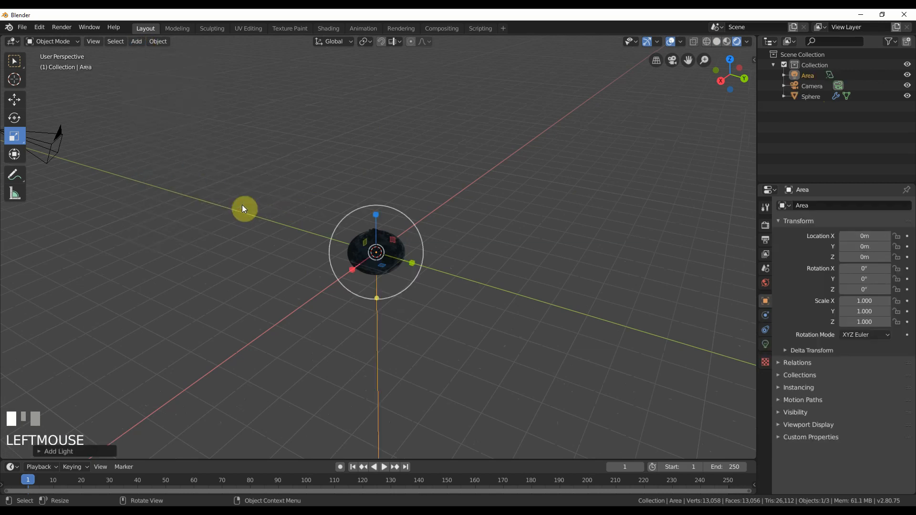
Raise the Area light straight up to about 4 m above the origin and set its Power to 150 W
left_click(15, 102)
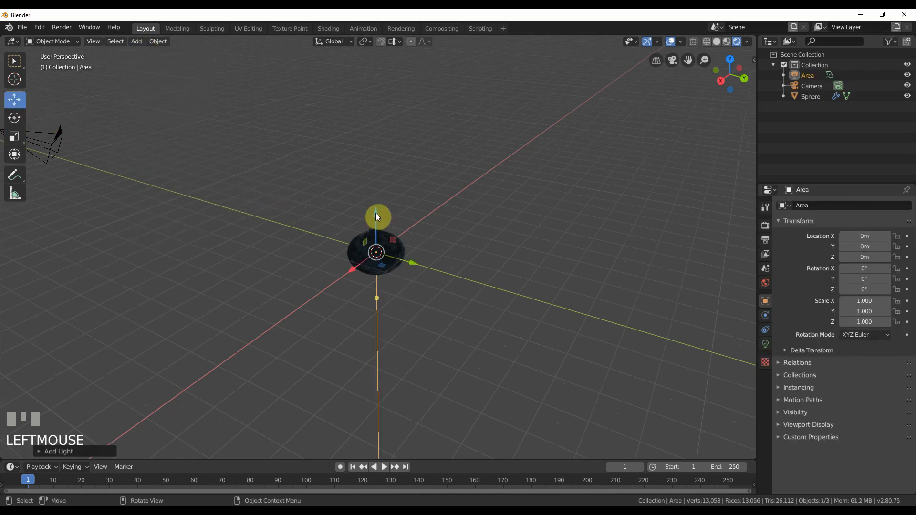
left_click_drag(376, 213, 378, 96)
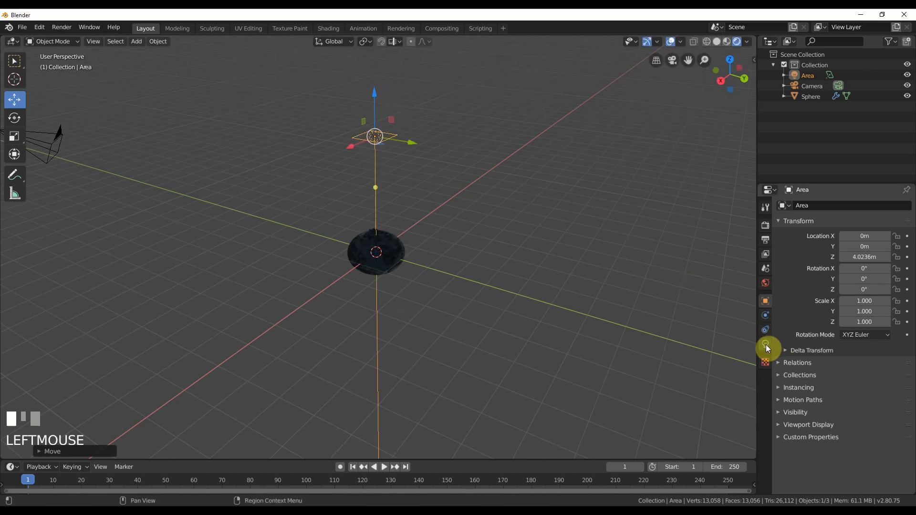
left_click(766, 345)
left_click(871, 272)
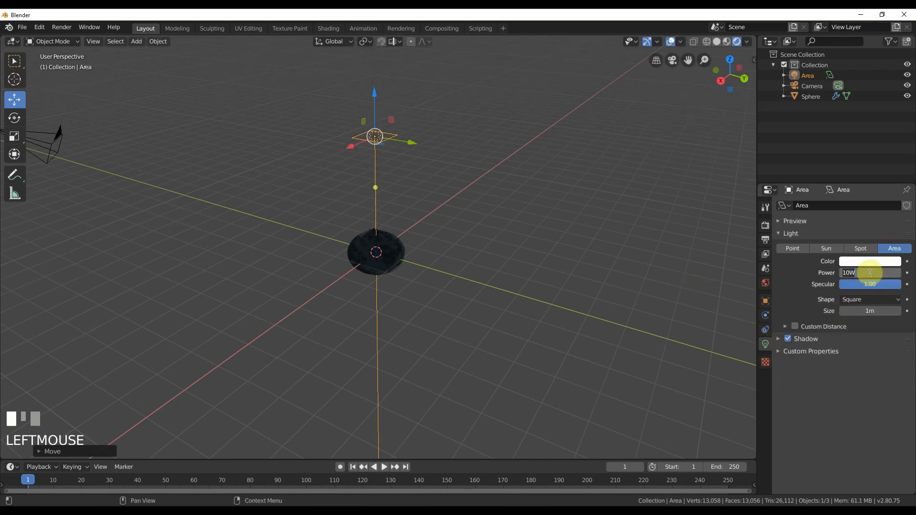
type("150")
key("Return")
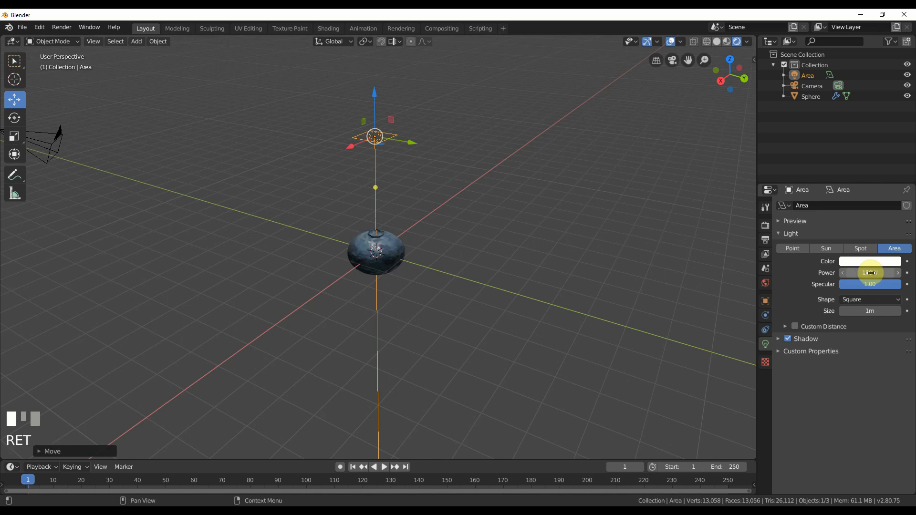
Set the square Area light's Size to 8 m
left_click(872, 310)
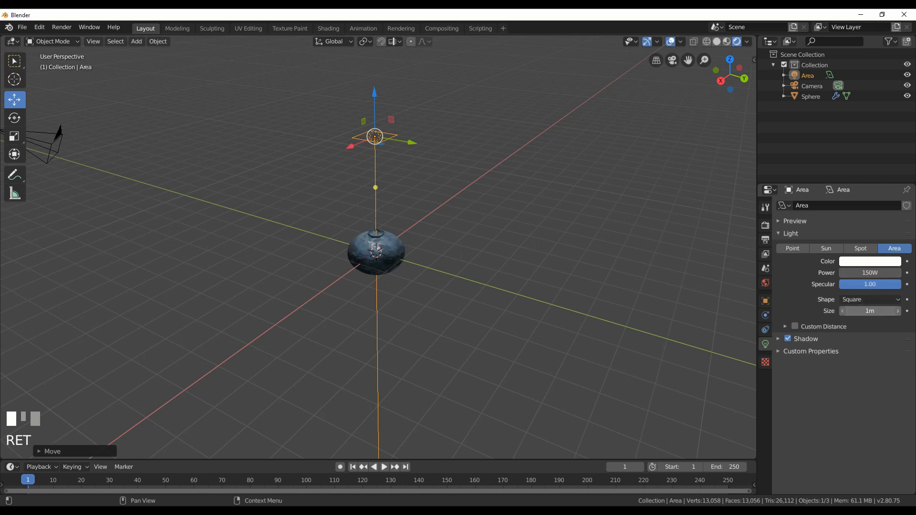
type("8")
key("Return")
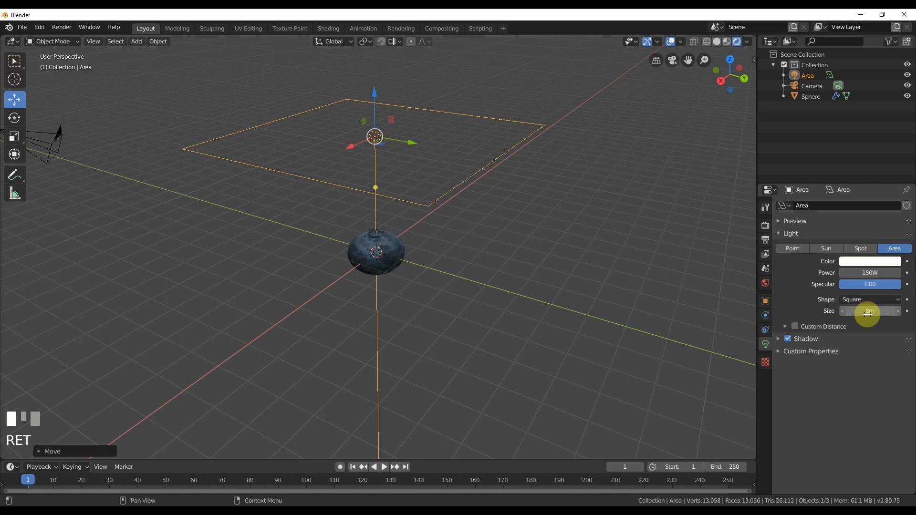
Move the Area light much higher along the Z axis, well above the berry and camera
scroll(388, 247, "up", 5)
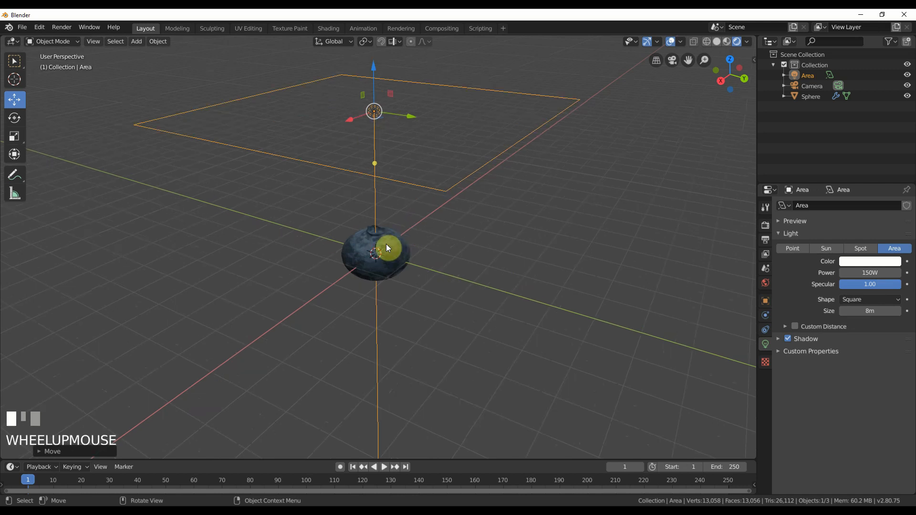
scroll(388, 248, "down", 2)
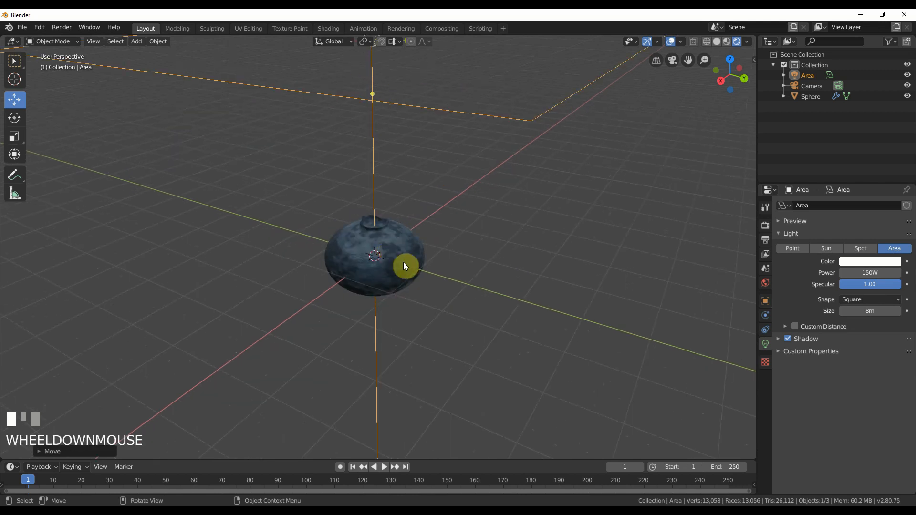
scroll(392, 293, "down", 3)
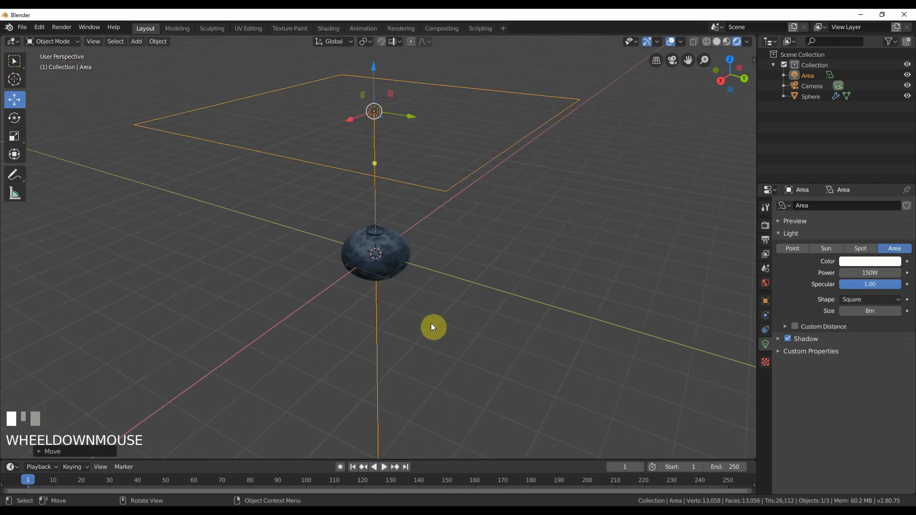
middle_click_drag(438, 278, 461, 219)
mouse_move(426, 284)
middle_mouse_down()
mouse_move(415, 290)
mouse_move(435, 275)
middle_mouse_up()
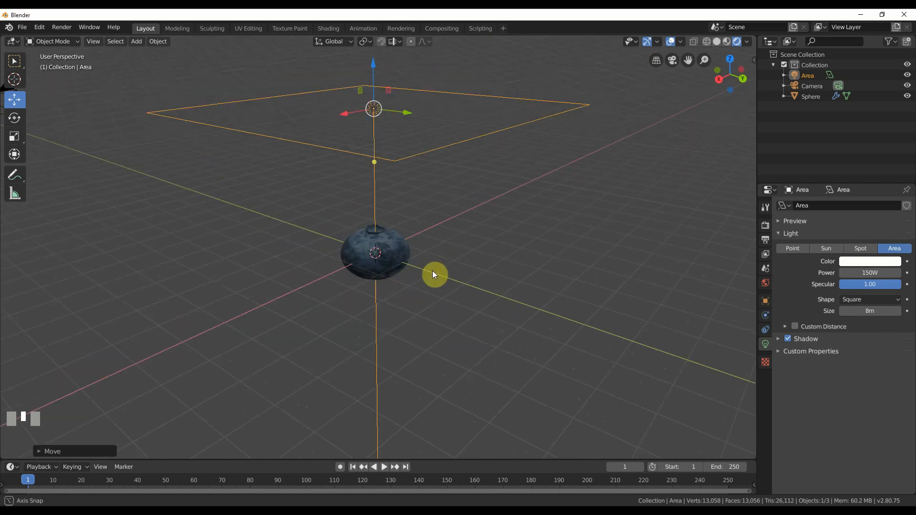
scroll(432, 270, "down", 3)
scroll(455, 254, "up", 1)
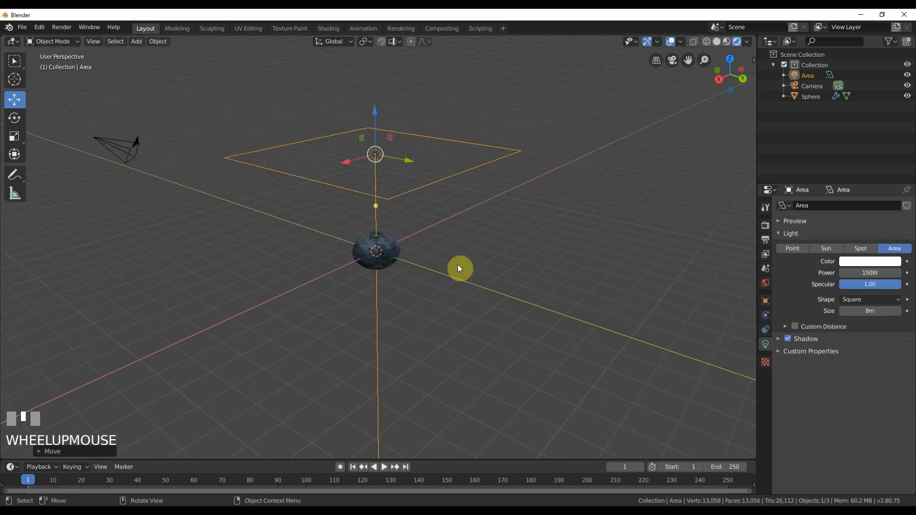
middle_click_drag(407, 148, 377, 434)
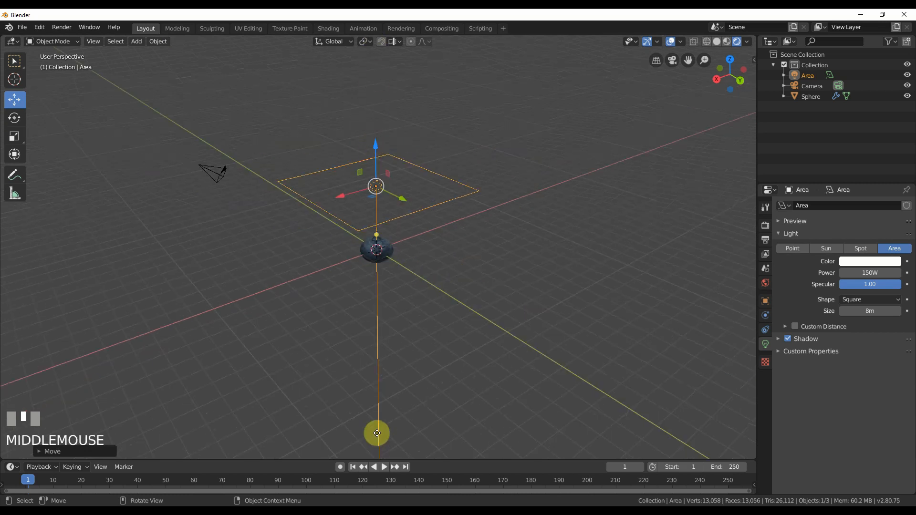
left_click(377, 433)
middle_click_drag(432, 347, 428, 374, "shift")
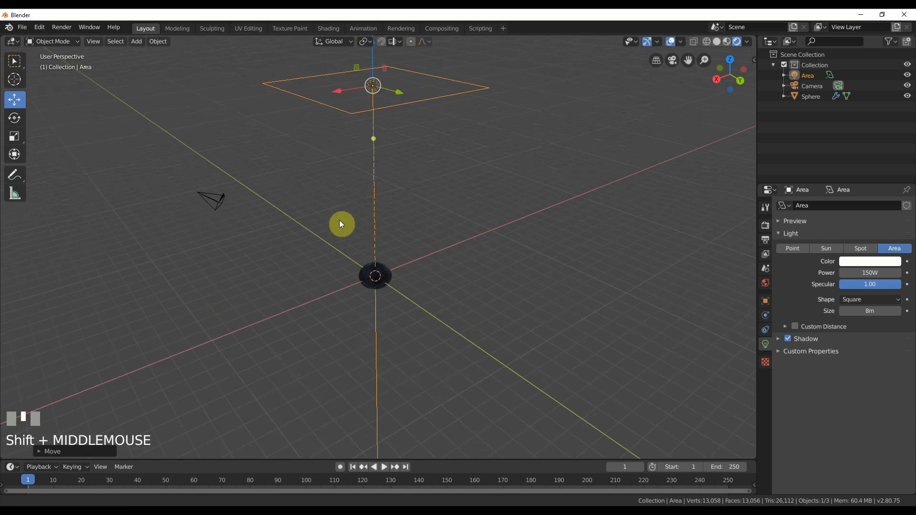
middle_click_drag(340, 220, 333, 274, "shift")
left_click_drag(362, 111, 364, 47)
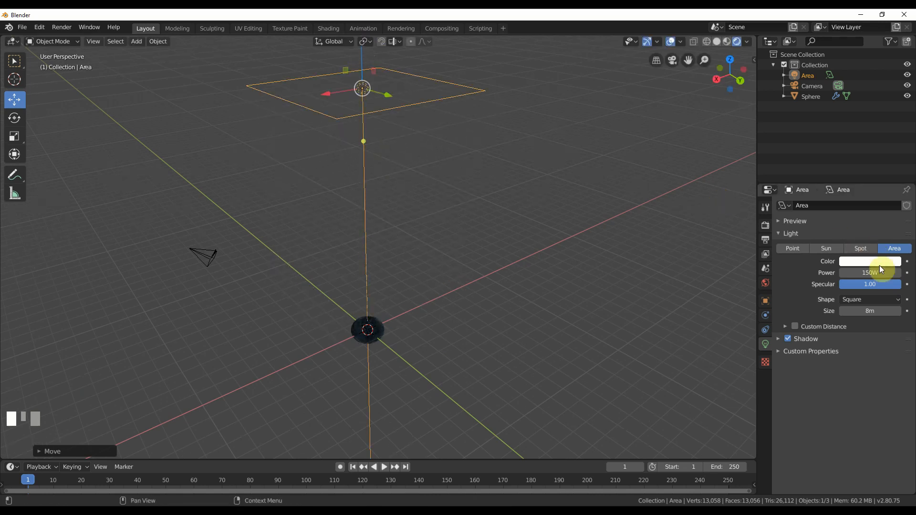
Set the Area light's Power to 1500 W
left_click(880, 272)
type("1500")
key("Return")
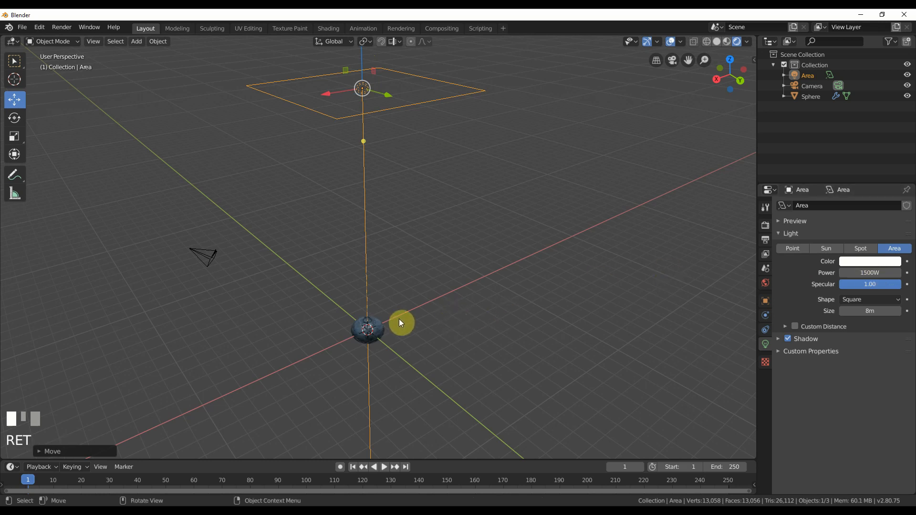
Select the berry and lift it straight up along the Z axis, to between the world origin and the Area light
middle_click_drag(395, 340, 415, 302, "shift")
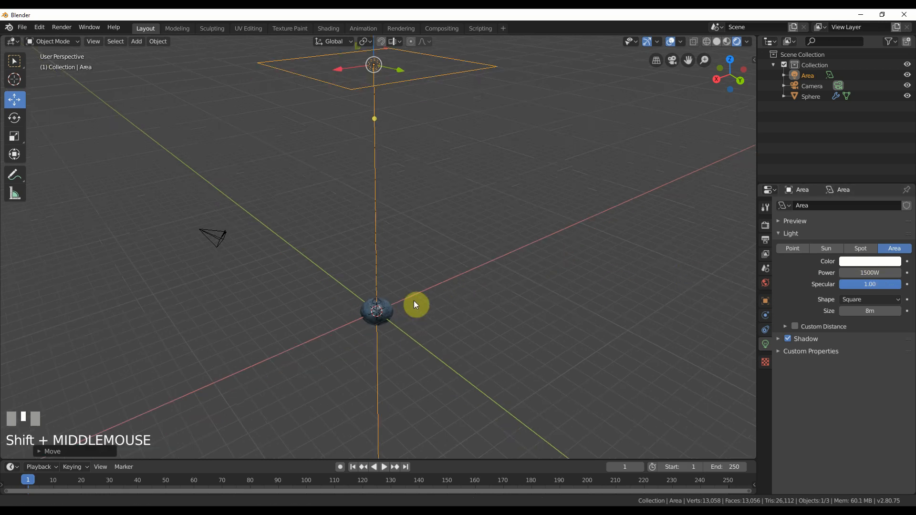
scroll(415, 304, "up", 6)
left_click(424, 323)
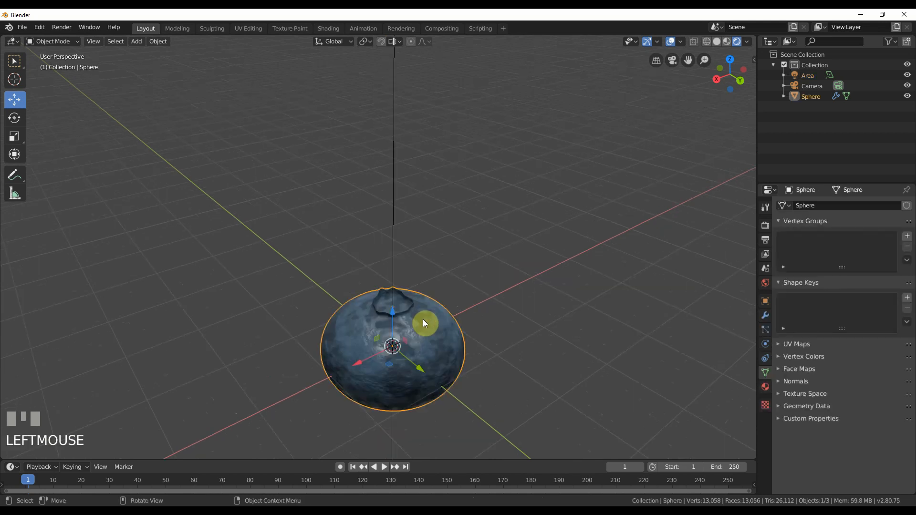
scroll(382, 235, "down", 5)
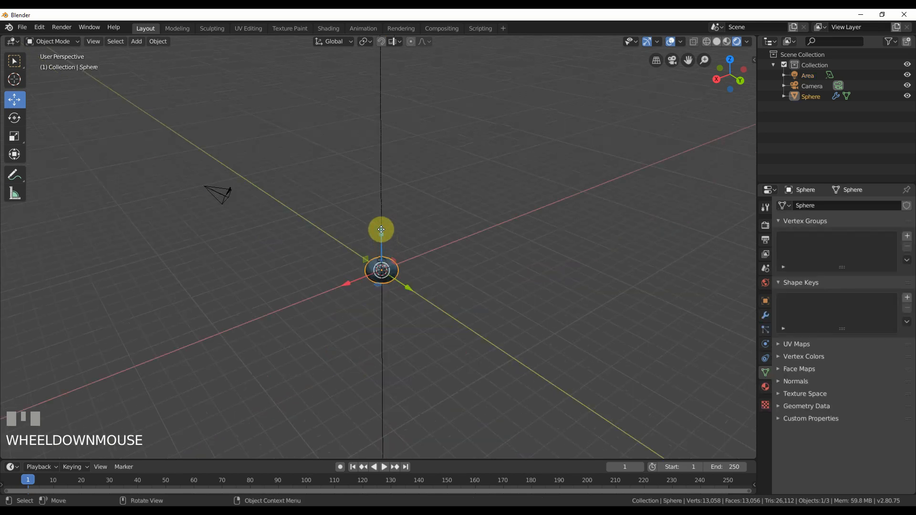
left_click_drag(381, 231, 402, 105)
Add a Grid mesh at the world origin as a ground beneath the berry, with a Size of 50 m
middle_click_drag(433, 192, 437, 231, "shift")
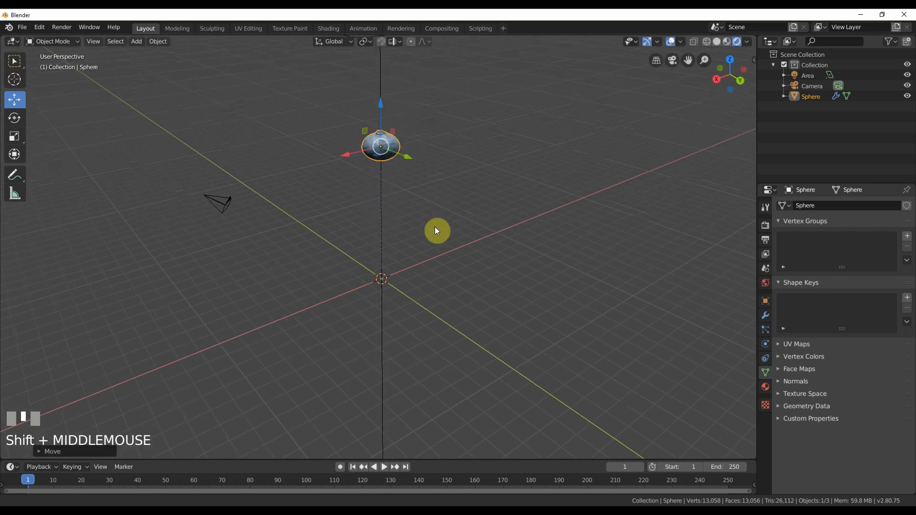
middle_click_drag(153, 58, 152, 79, "shift")
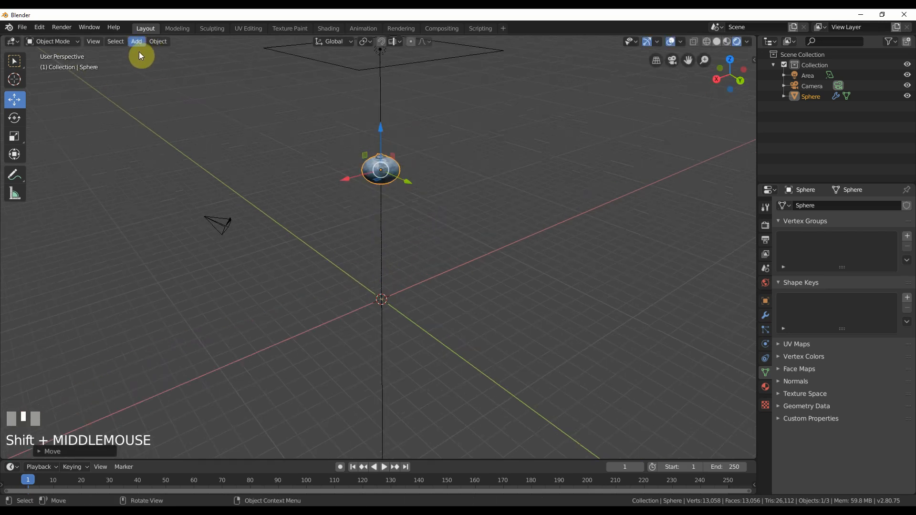
left_click(139, 51)
mouse_move(167, 53)
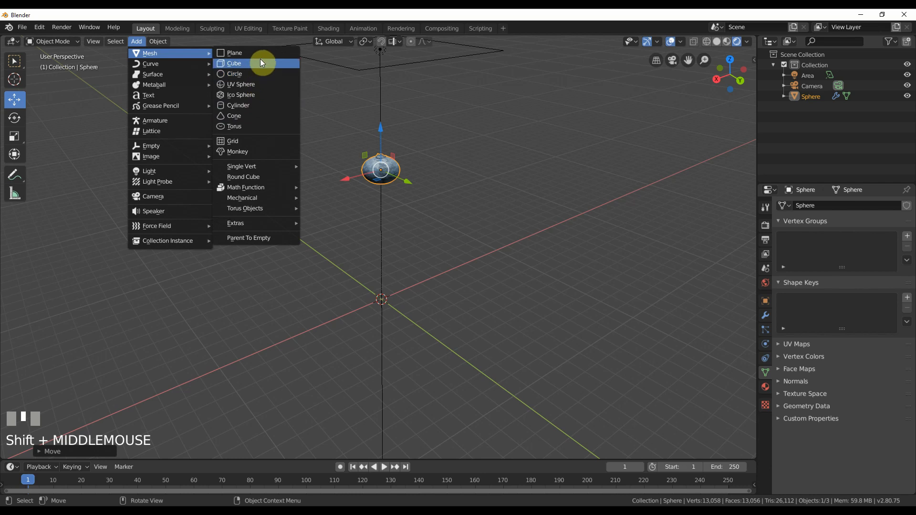
left_click(252, 145)
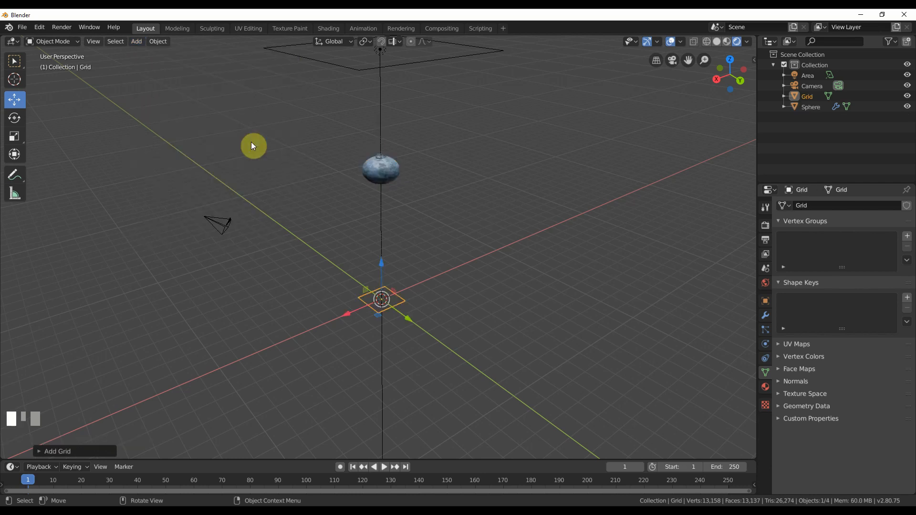
left_click(39, 450)
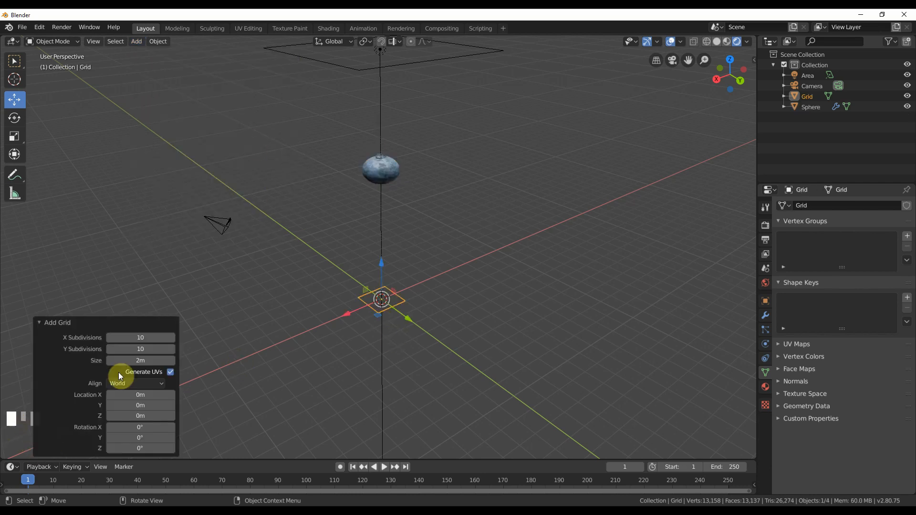
left_click(133, 362)
type("50")
key("Return")
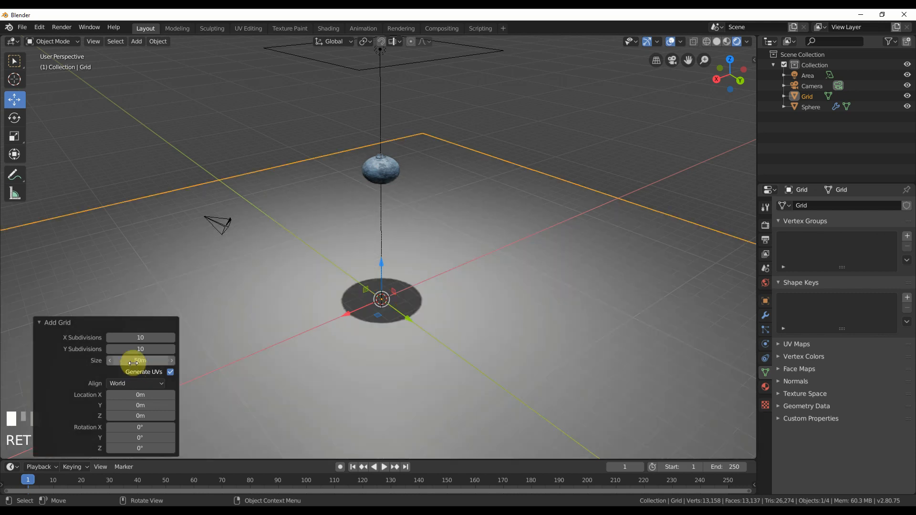
Set the new grid's X and Y Subdivisions to 50 and its Size to 100 m
left_click(145, 337)
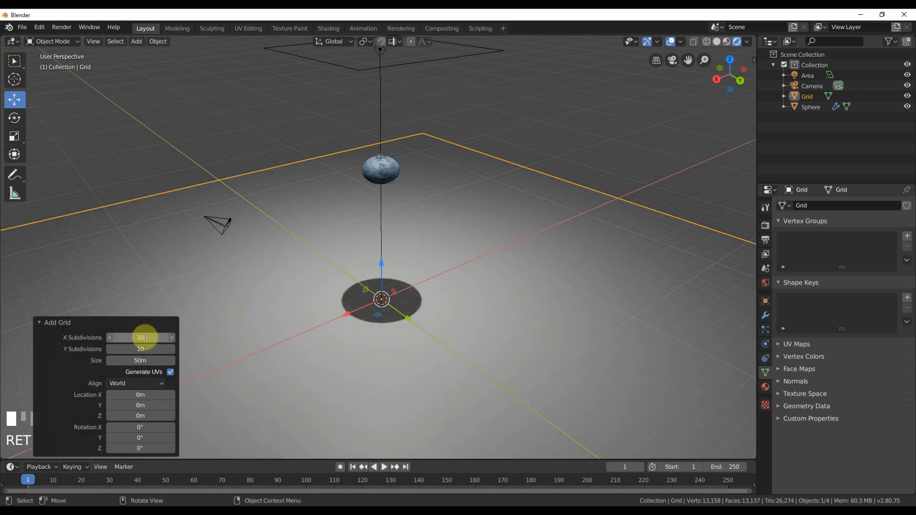
left_click_drag(145, 338, 144, 352)
type("50")
key("Return")
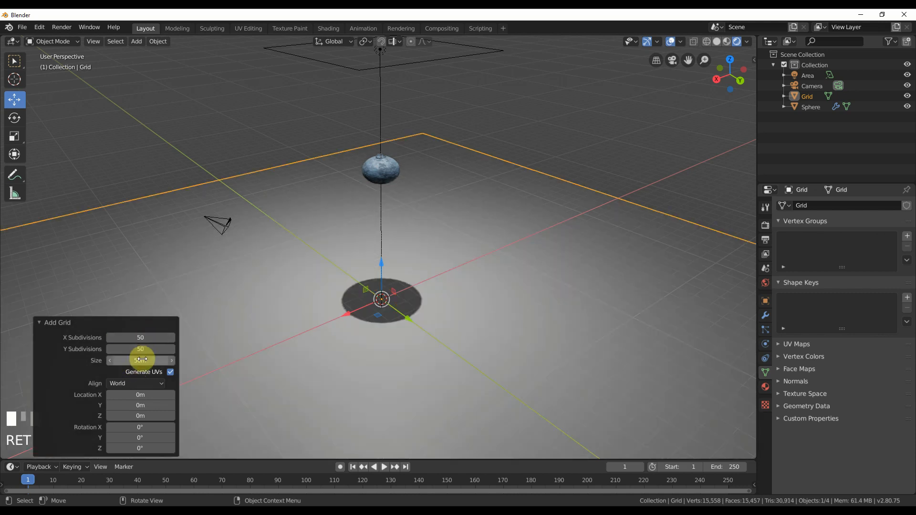
left_click(142, 359)
type("100")
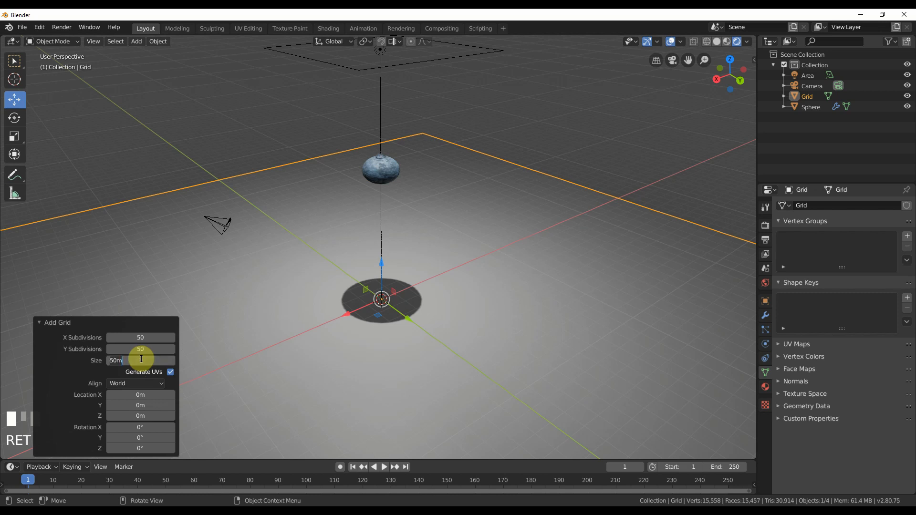
key("Return")
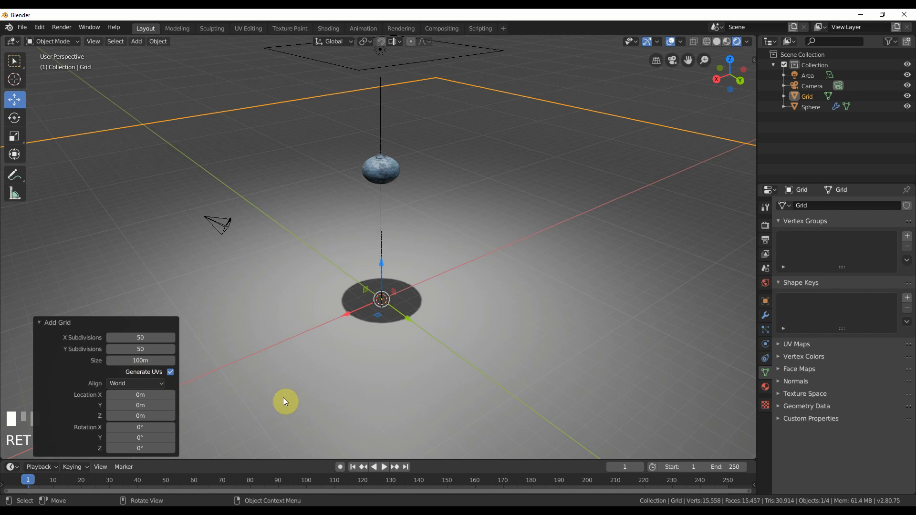
middle_click_drag(497, 322, 480, 314)
scroll(497, 321, "down", 2)
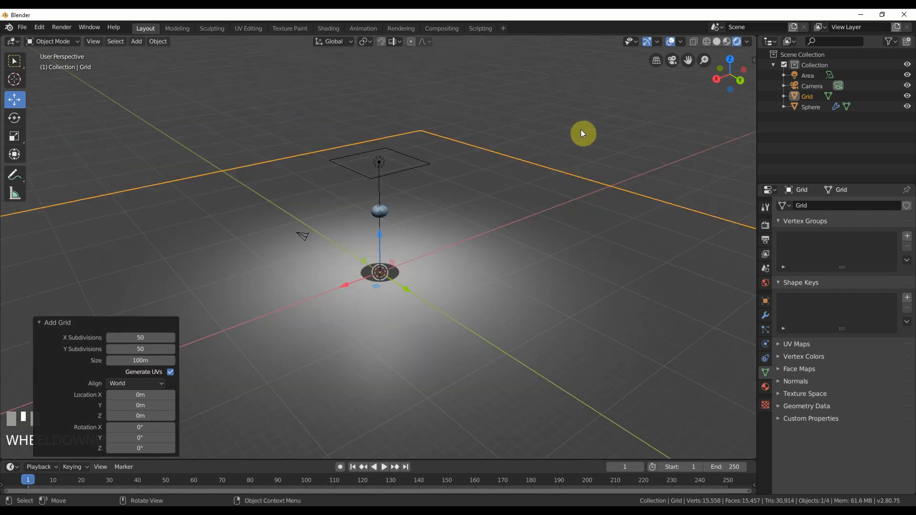
left_click(499, 276)
scroll(500, 275, "up", 3)
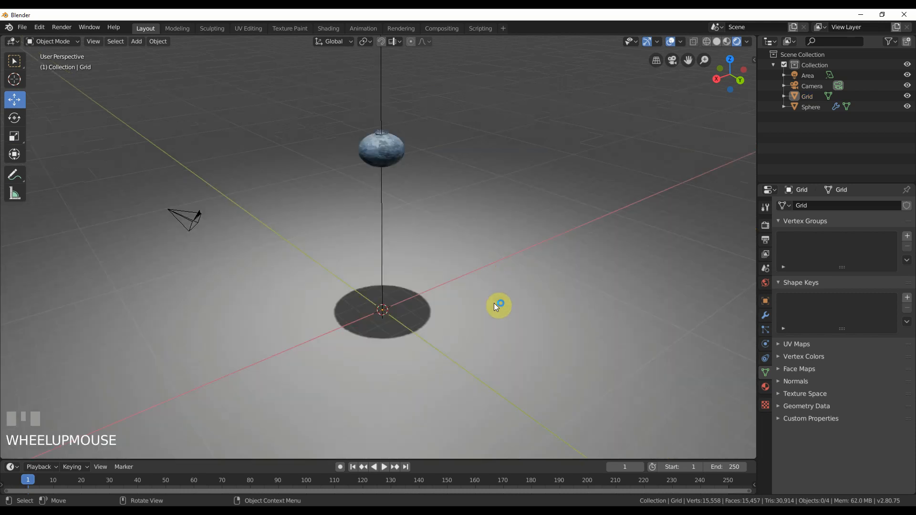
middle_click_drag(497, 304, 502, 292, "shift")
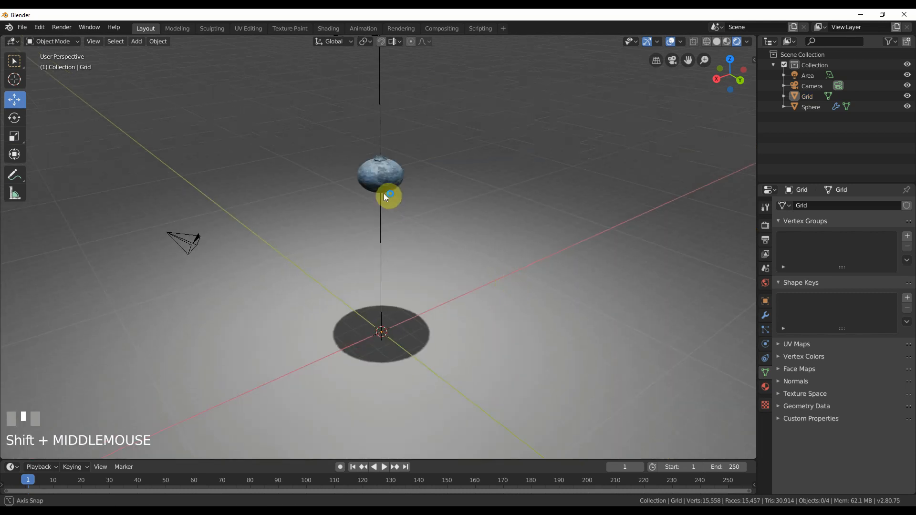
middle_click_drag(383, 193, 384, 187)
left_click(397, 178)
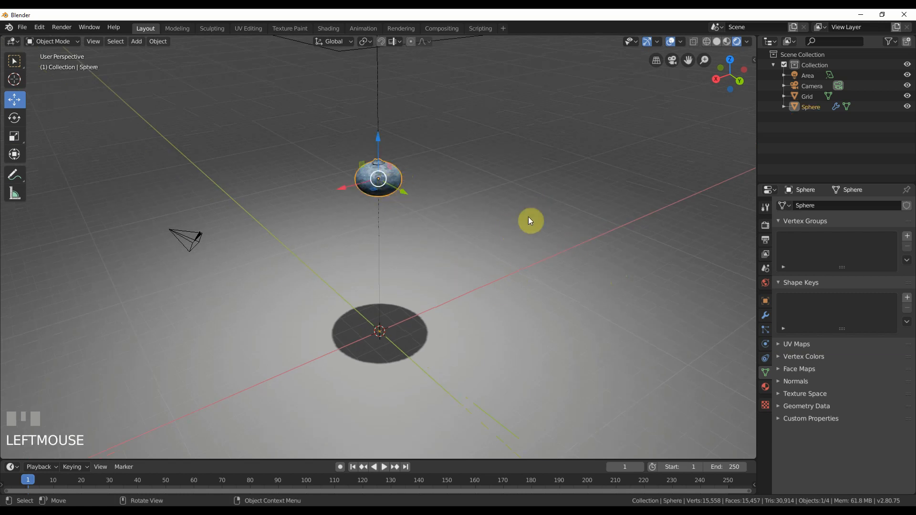
Enable Rigid Body physics for the ground grid and for the berry
left_click(547, 204)
scroll(547, 204, "down", 3)
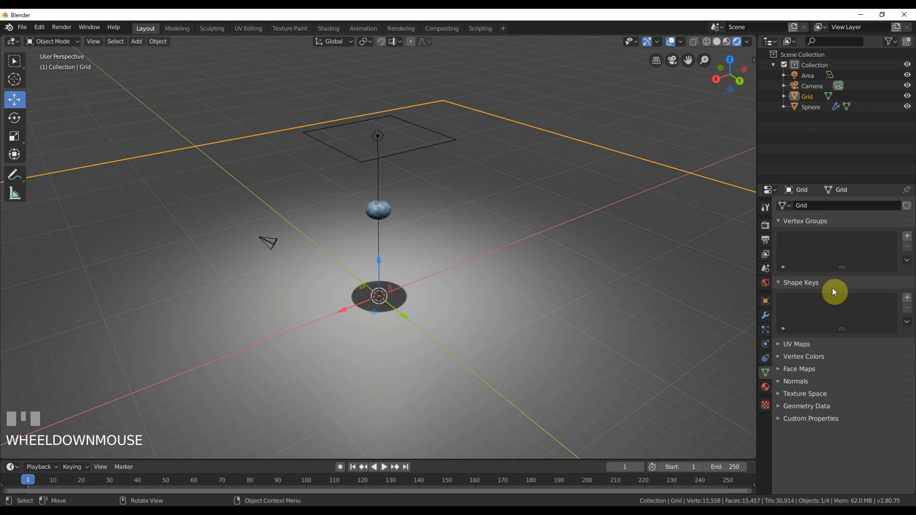
left_click(766, 344)
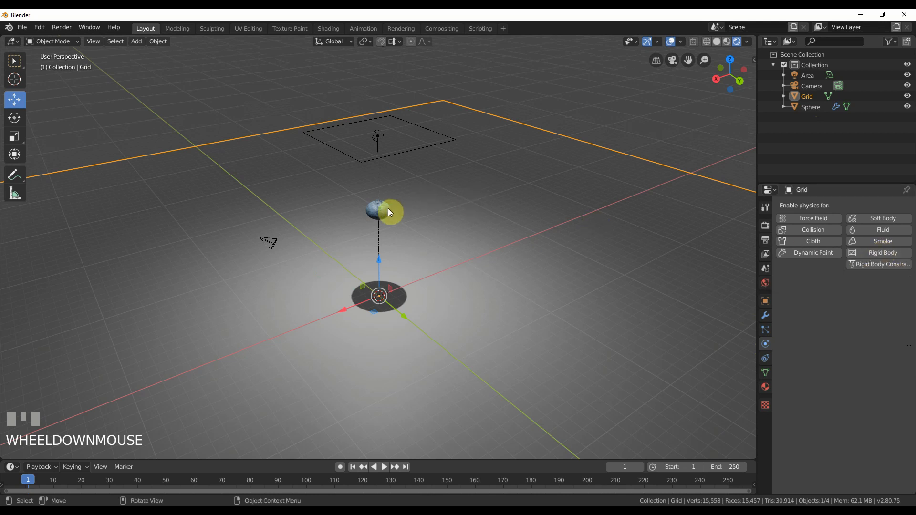
left_click(428, 239)
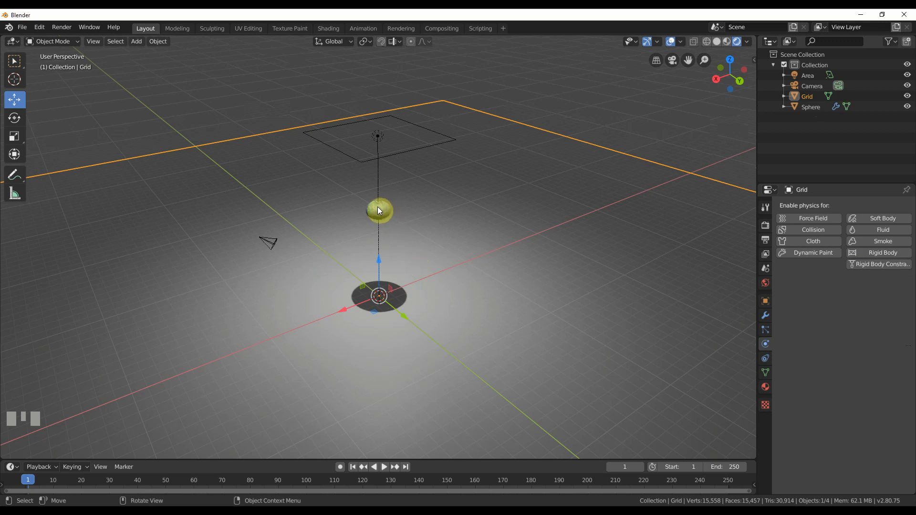
left_click(869, 265)
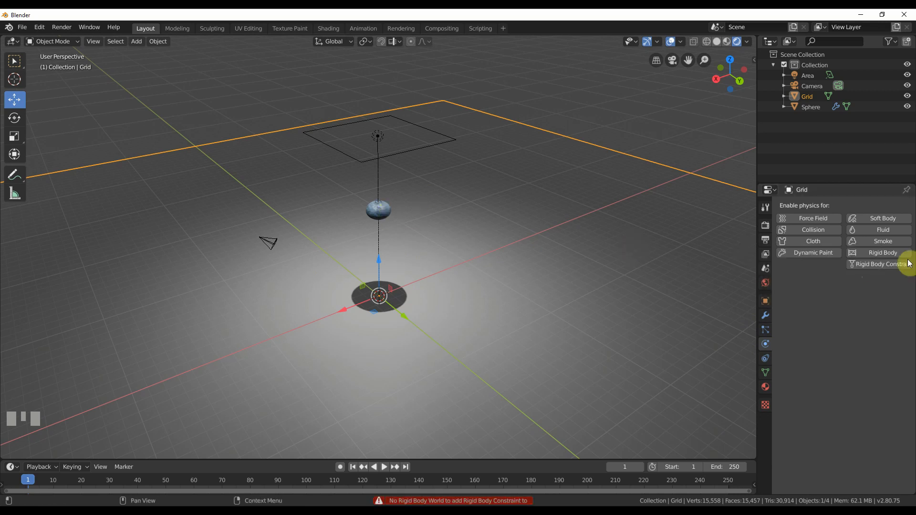
left_click(884, 253)
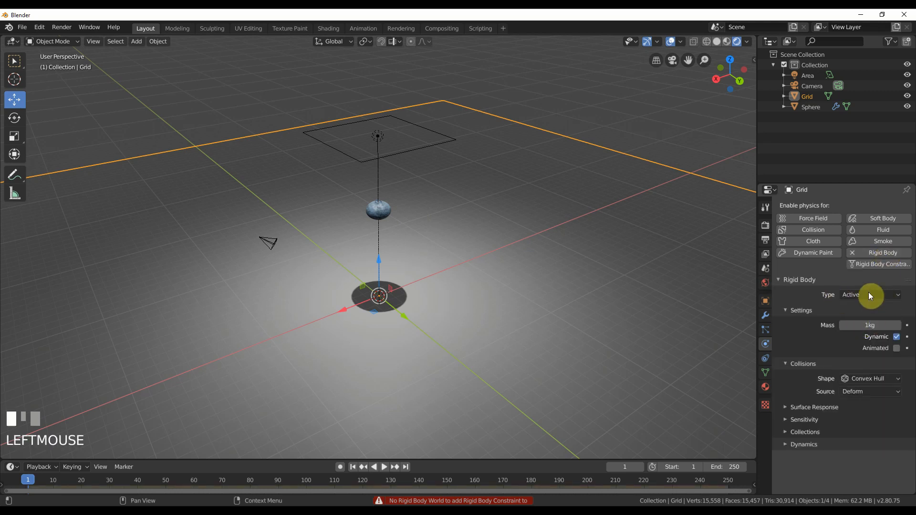
left_click(385, 212)
left_click(881, 253)
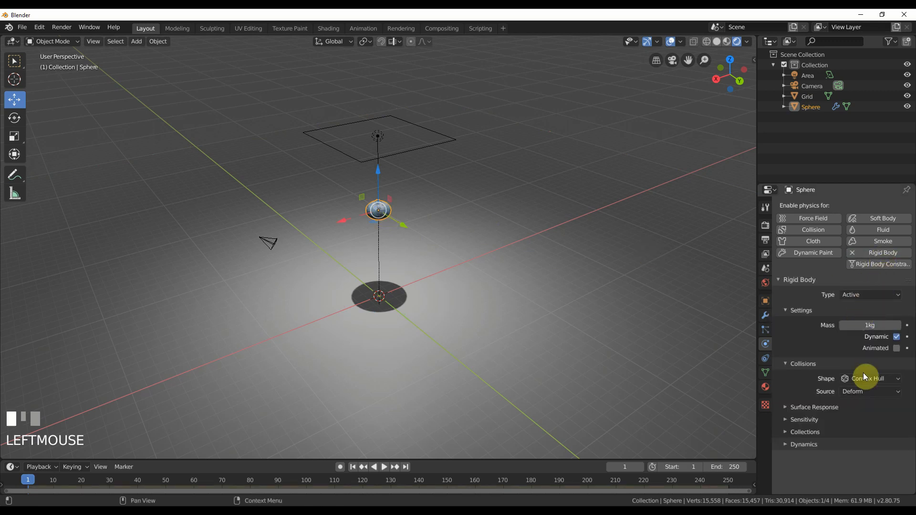
Play the rigid body simulation to watch the berry's drop onto the grid, and stop playback at frame 180
left_click(384, 467)
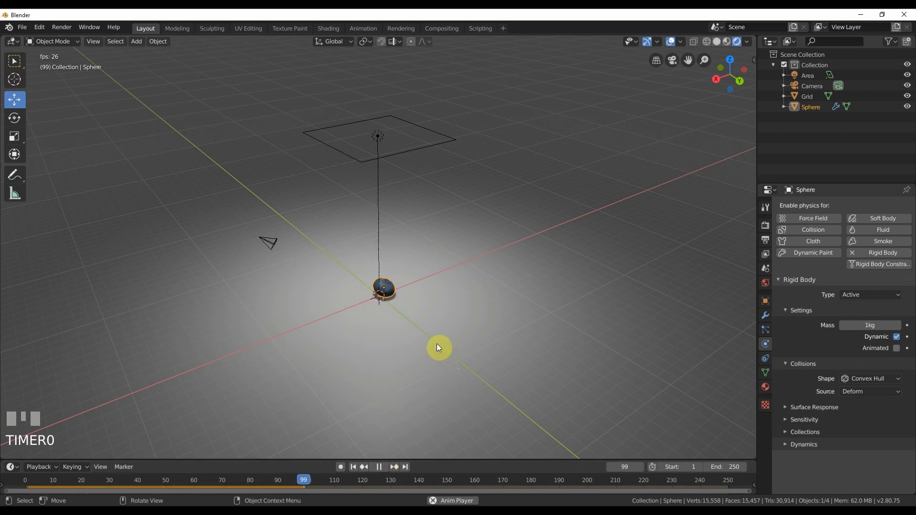
scroll(440, 368, "up", 1)
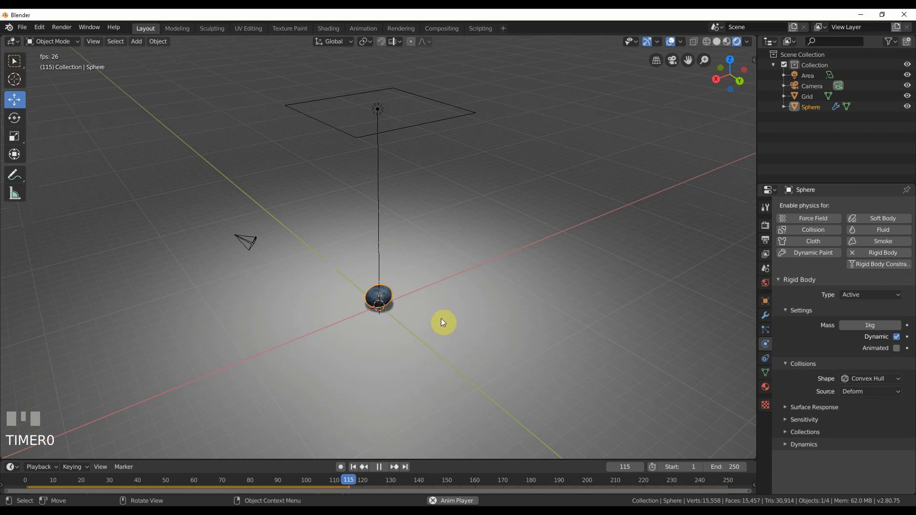
scroll(442, 319, "up", 5)
mouse_move(442, 319)
middle_mouse_down()
mouse_move(446, 288)
mouse_move(440, 321)
middle_mouse_up()
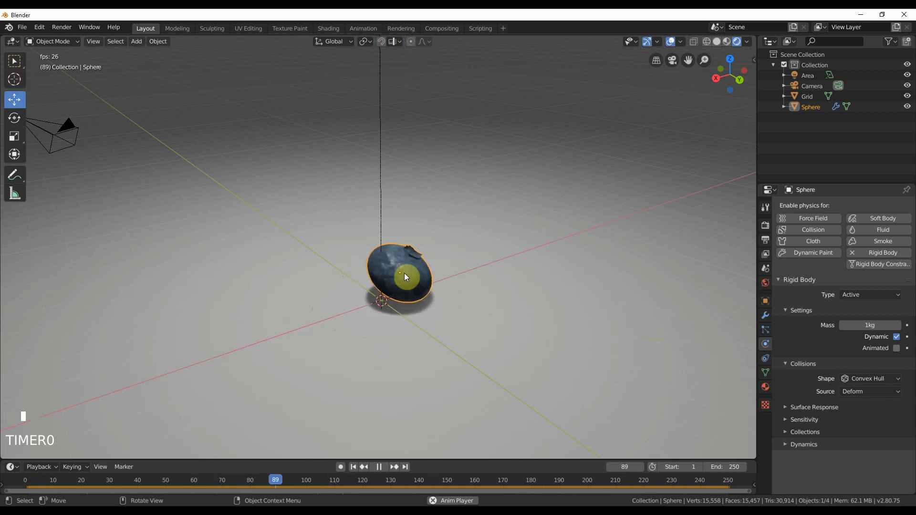
left_click(378, 468)
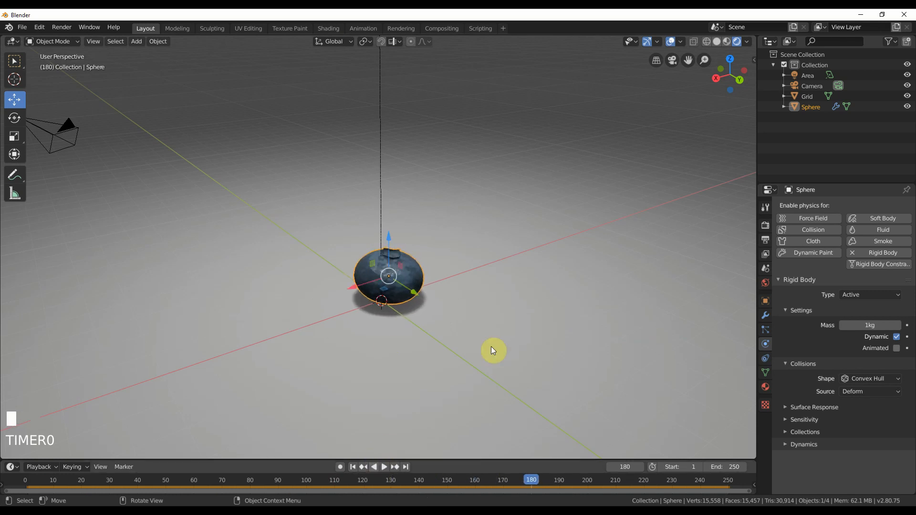
left_click(492, 348)
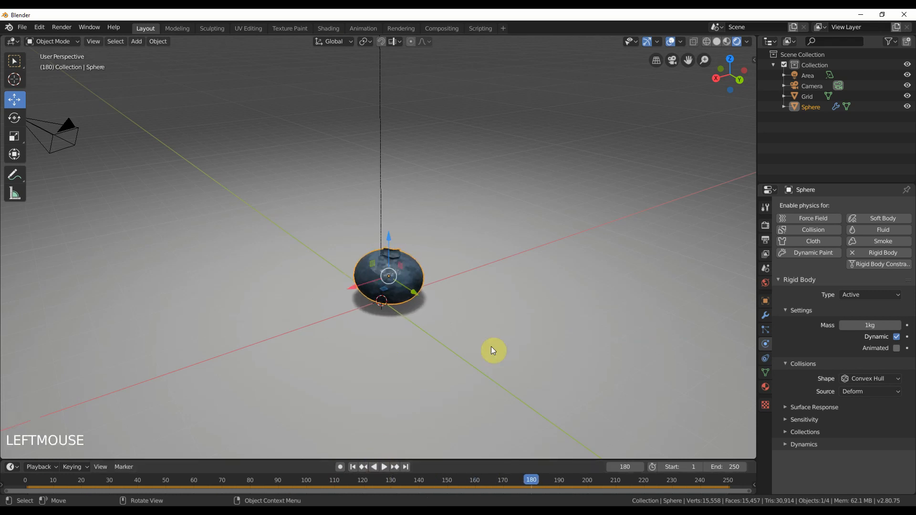
Apply the berry's Subdivision Surface modifier with Render and Viewport levels of 2
scroll(492, 349, "down", 3)
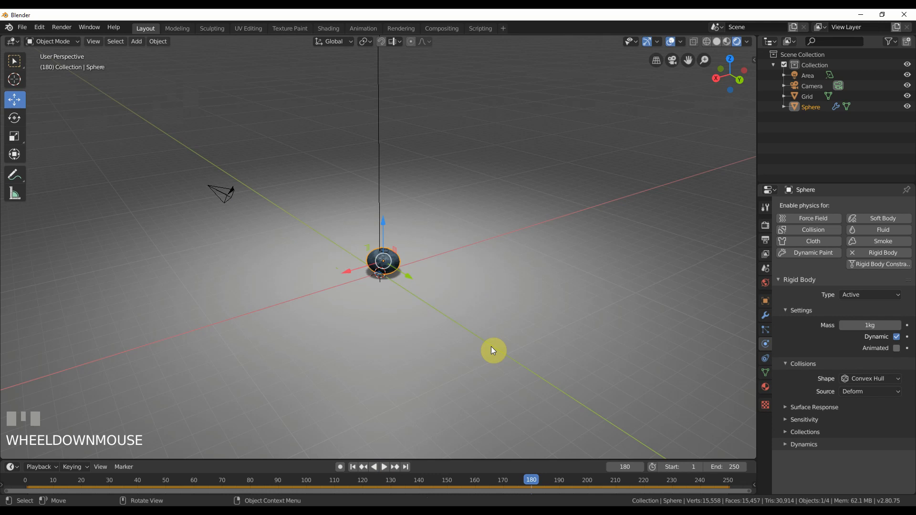
scroll(493, 351, "up", 3)
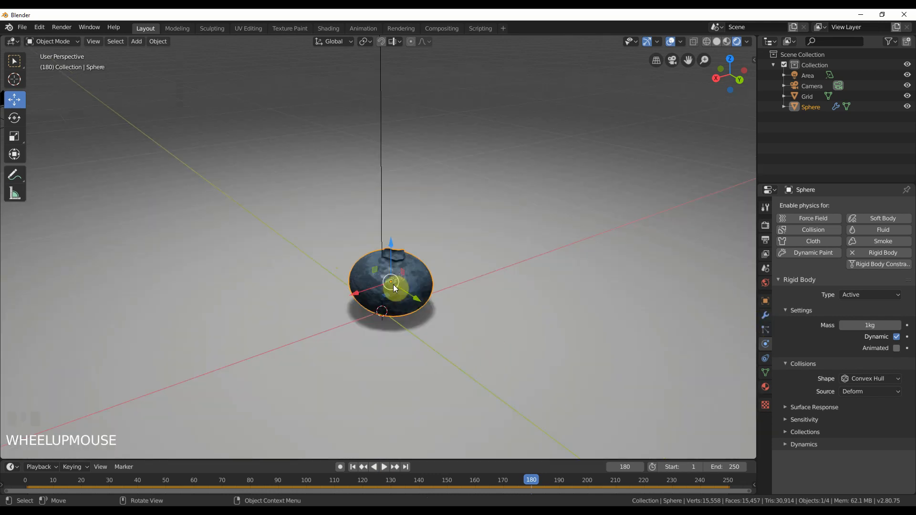
scroll(480, 322, "up", 3)
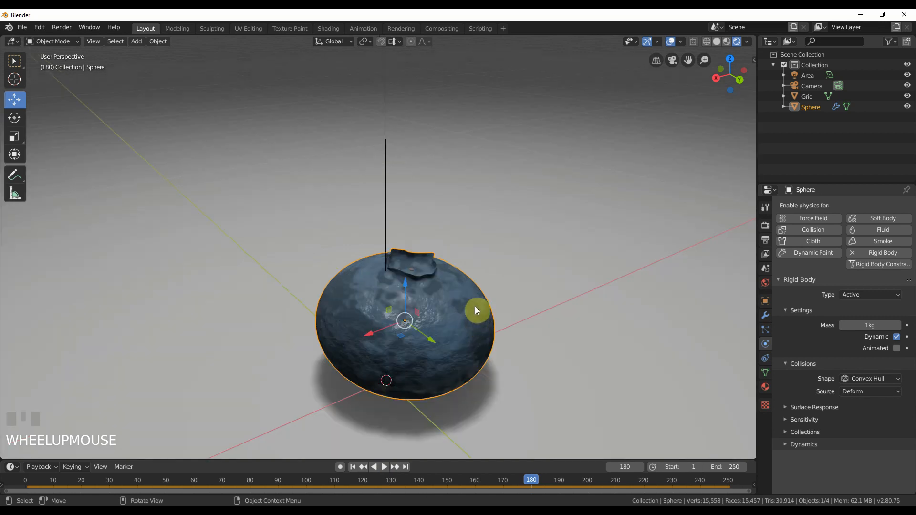
left_click(469, 297)
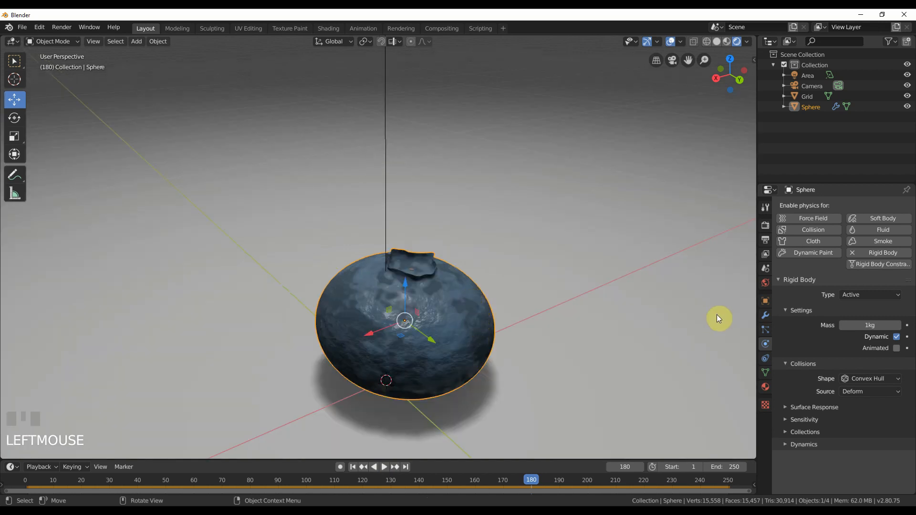
left_click(765, 315)
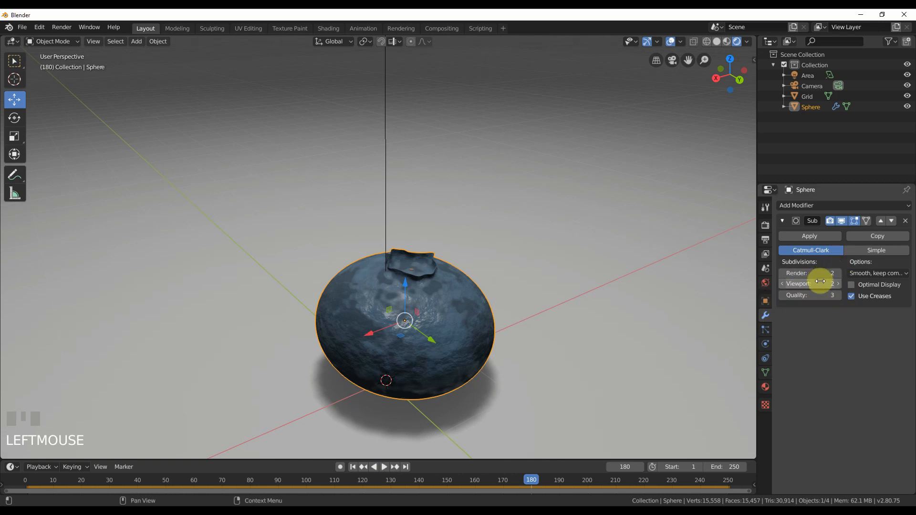
left_click(822, 236)
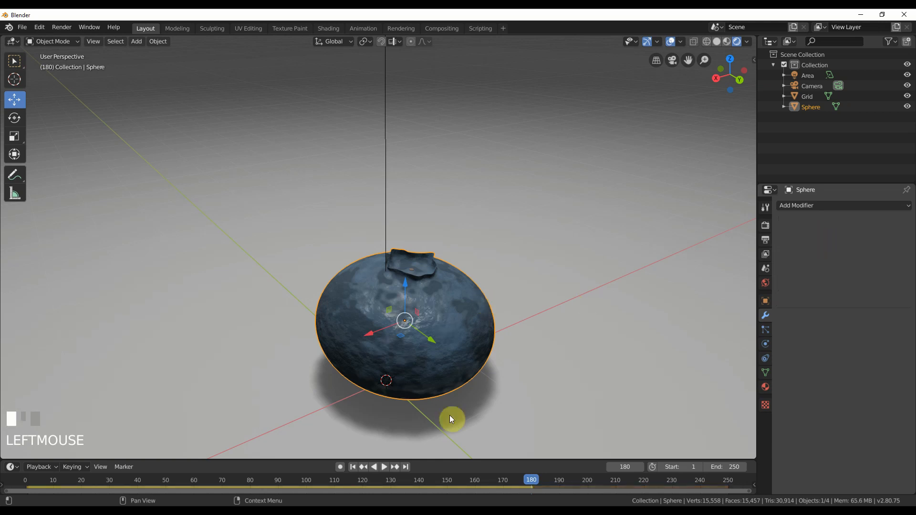
Inspect the berry's subdivided mesh up close in Edit Mode and return to Object Mode
scroll(429, 430, "down", 5)
scroll(406, 287, "up", 3)
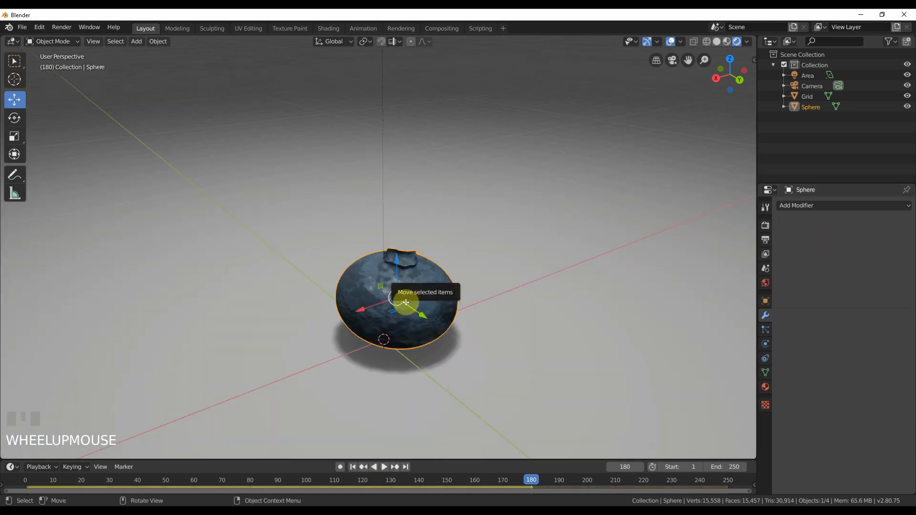
key("Tab")
scroll(413, 316, "up", 4)
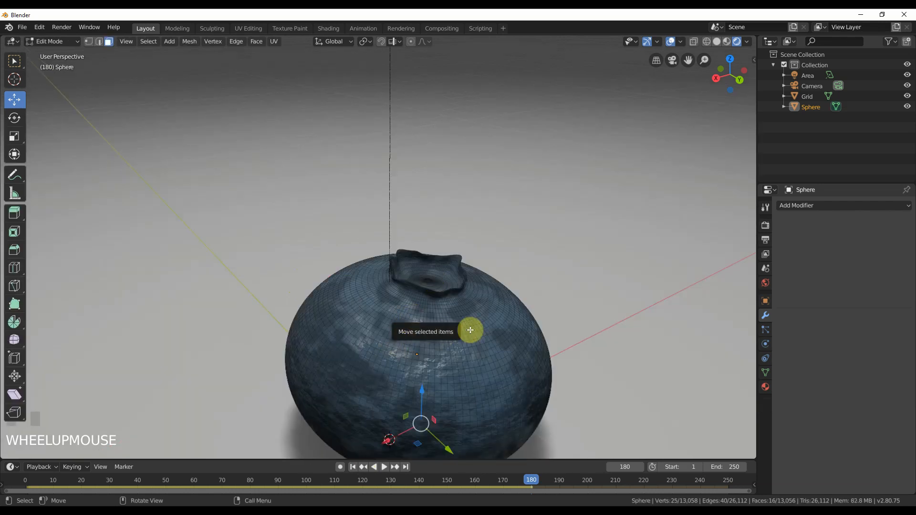
scroll(471, 330, "down", 4)
key("Tab")
Replay the berry's drop from frame 1 with the modifier applied, stop it and rewind to frame 1
left_click(353, 467)
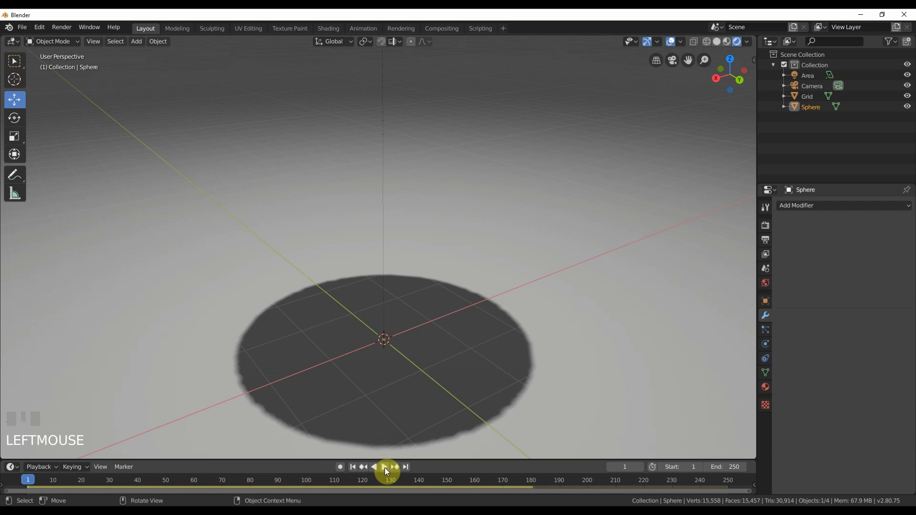
left_click(385, 468)
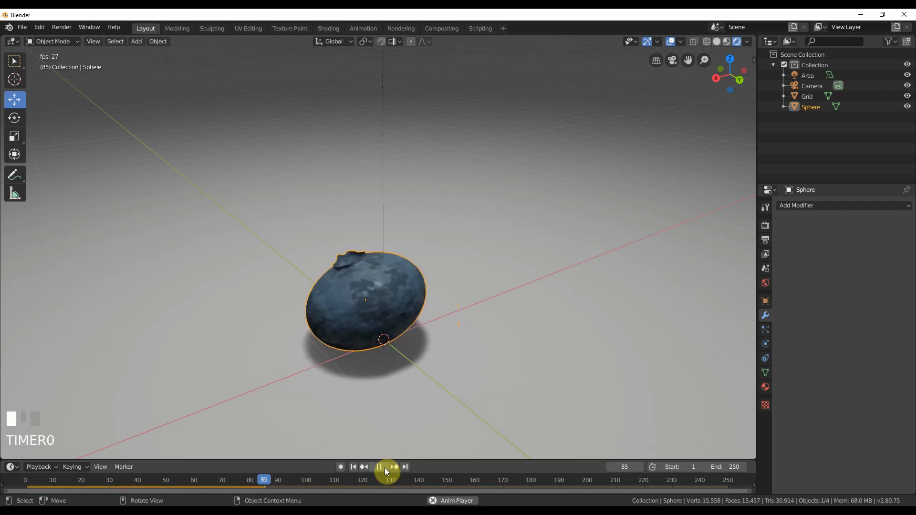
left_click(385, 468)
left_click(448, 386)
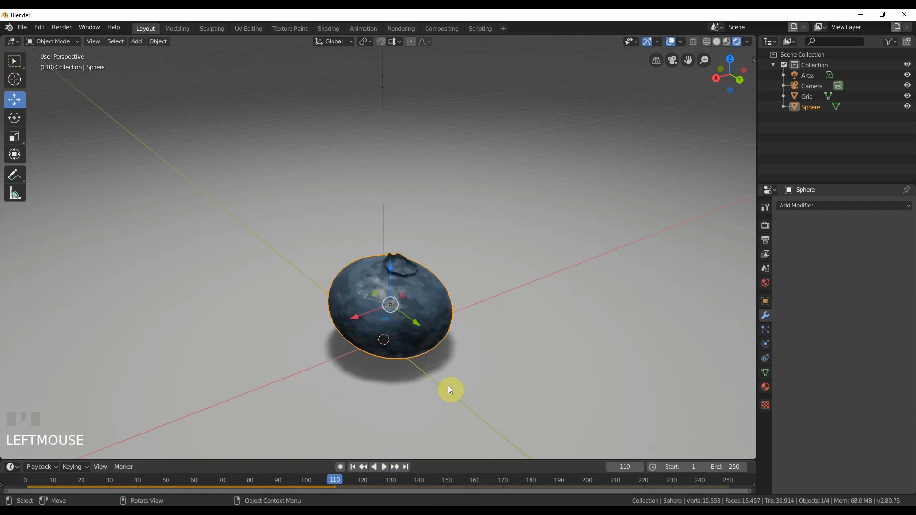
scroll(448, 386, "down", 6)
left_click(353, 467)
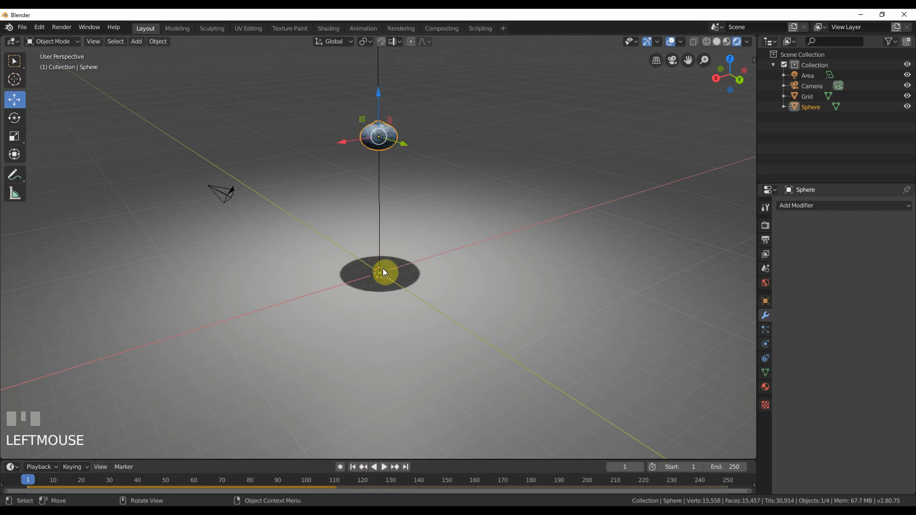
Raise the berry about 26.1 m along the Z axis, well above the Area light
scroll(412, 320, "down", 6)
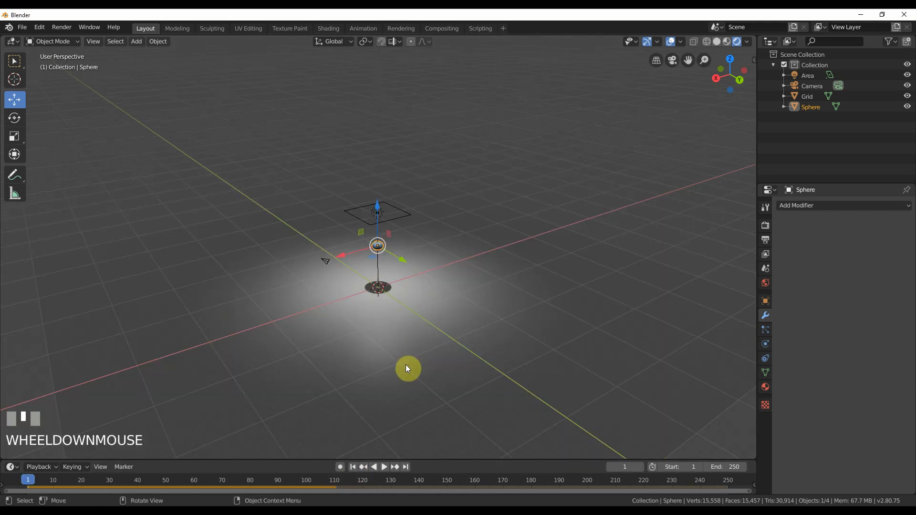
scroll(406, 365, "down", 2)
left_click_drag(373, 245, 372, 119)
scroll(371, 189, "up", 3)
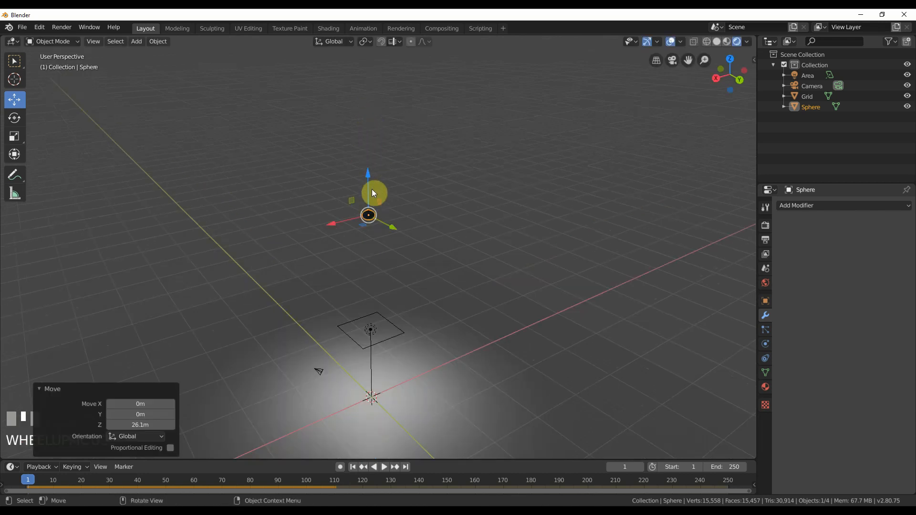
middle_click_drag(371, 189, 401, 237, "shift")
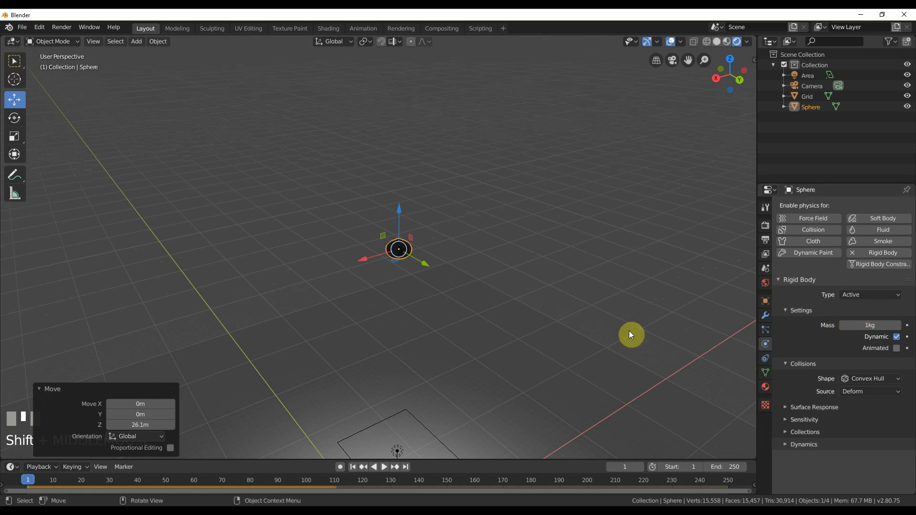
Duplicate the berry above the original, then duplicate that copy with an offset of about X -1.83 m, Y 0.386 m, Z 1.59 m
scroll(421, 296, "up", 2)
scroll(432, 315, "up", 2)
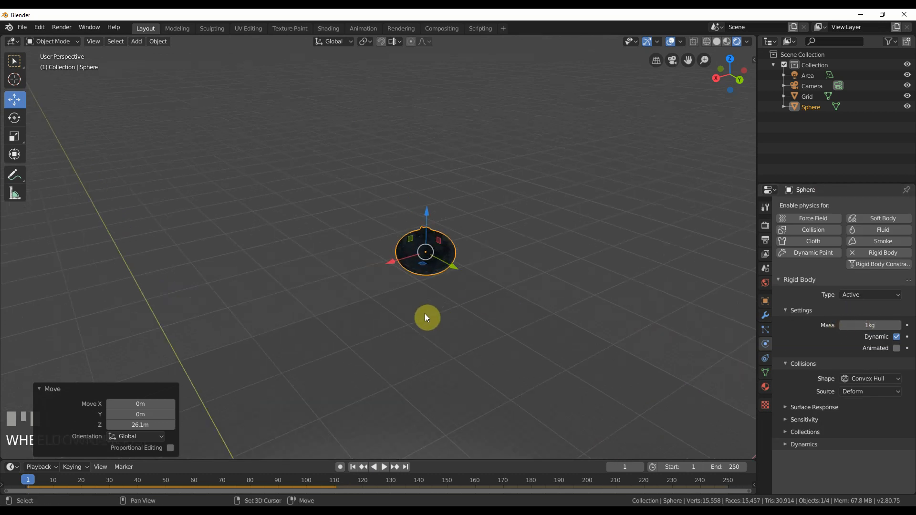
middle_click_drag(425, 314, 419, 313, "shift")
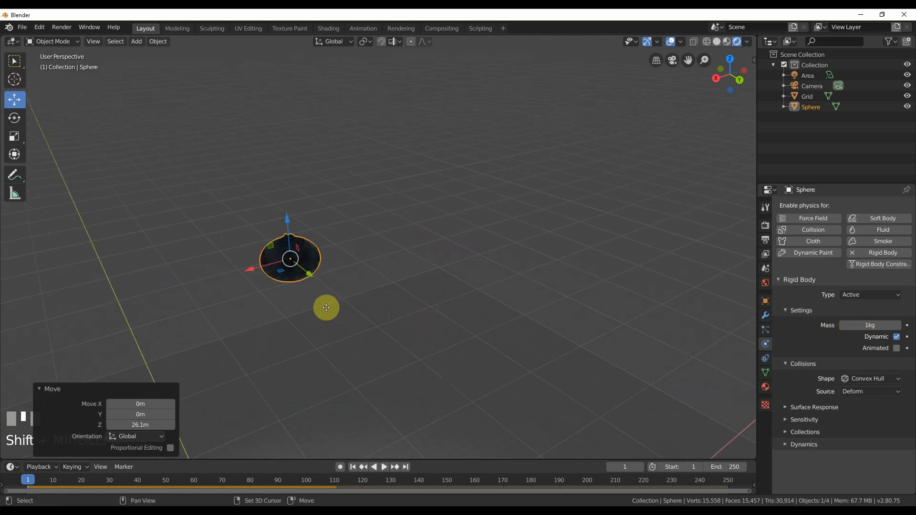
key("shift+d")
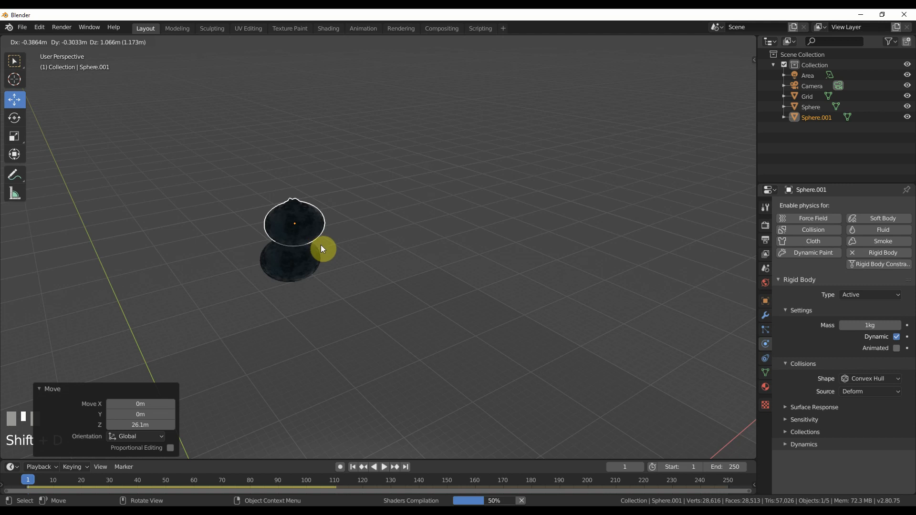
left_click(311, 218)
key("shift+d")
left_click(363, 165)
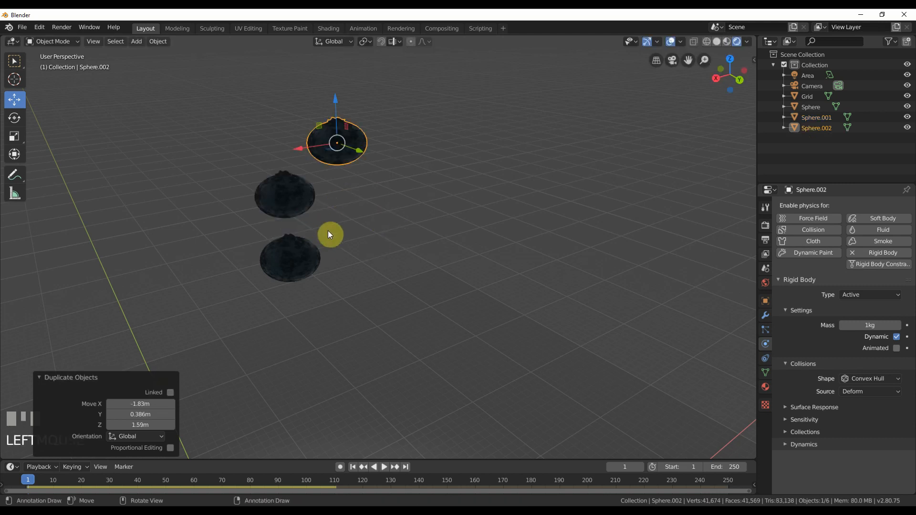
Scale the topmost berry copy by 0.672 and tilt it onto its side
key("s")
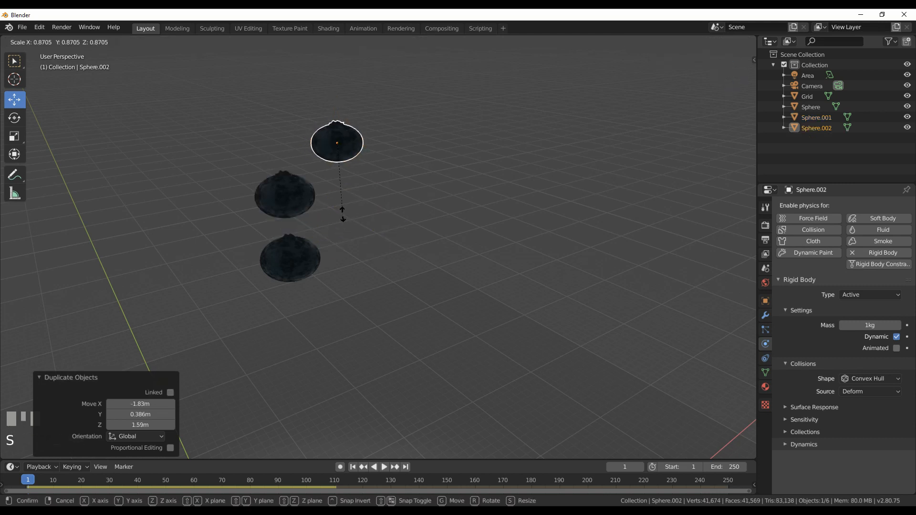
left_click(347, 152)
key("r")
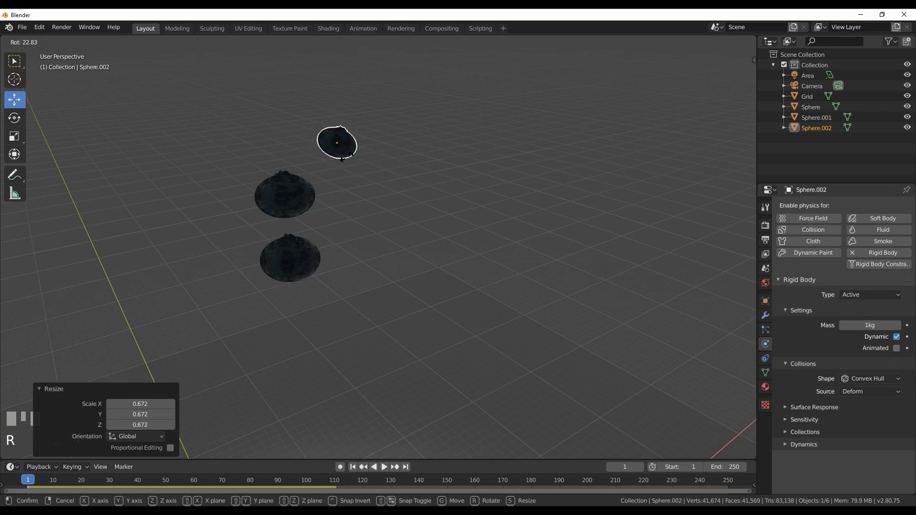
left_click(297, 195)
Scale the middle berry by 0.642 and rotate it 72.3° in the view plane
left_click(294, 202)
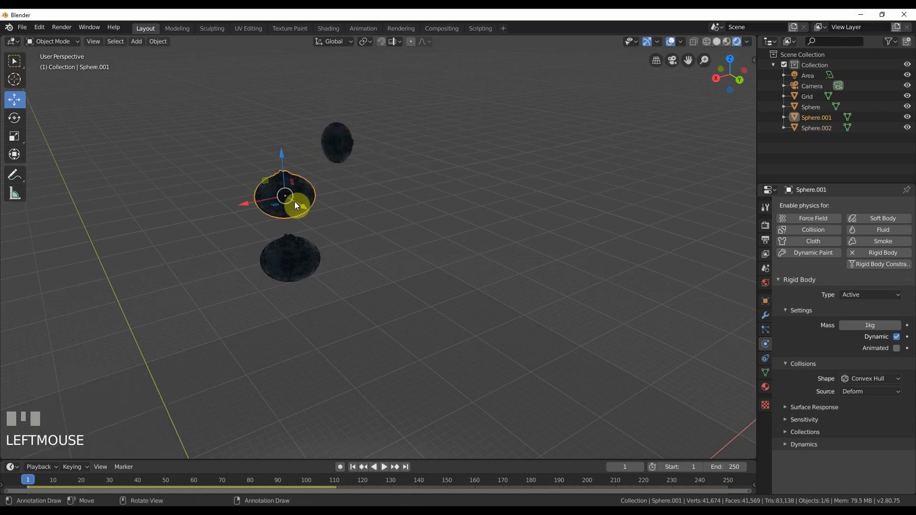
key("s")
left_click(291, 199)
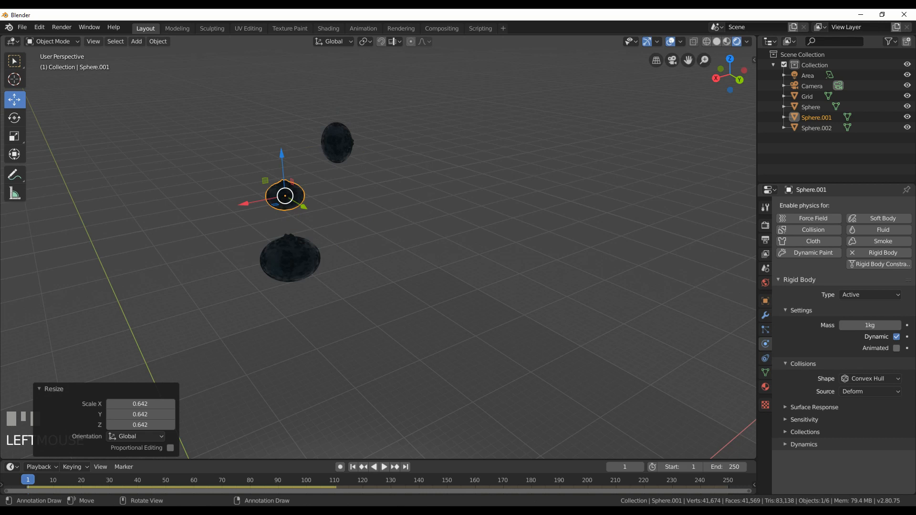
key("r")
left_click(331, 278)
Select the three berries and duplicate the group twice above them, offsetting the second copy about X -3.24 m, Y 1.75 m, Z 1.25 m
mouse_move(331, 277)
middle_mouse_down()
mouse_move(360, 286)
mouse_move(328, 277)
middle_mouse_up()
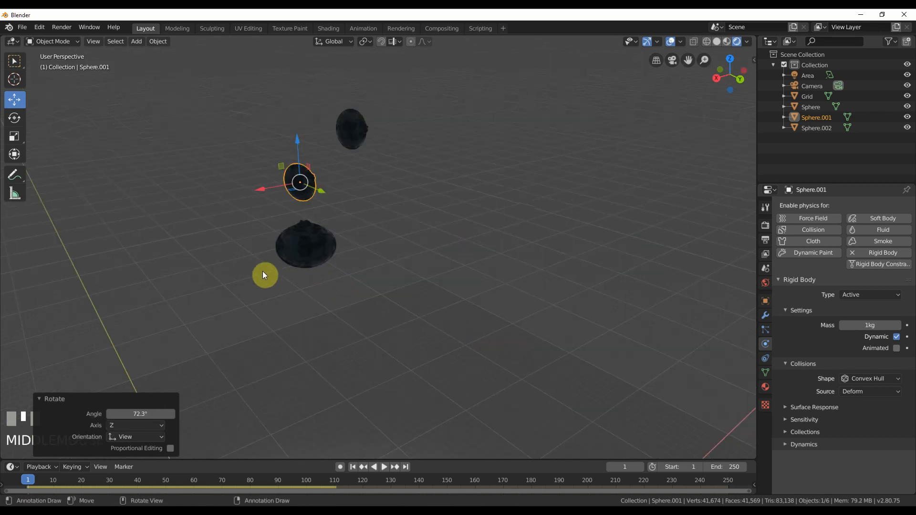
key("b")
left_click_drag(255, 269, 394, 122)
scroll(409, 251, "down", 2)
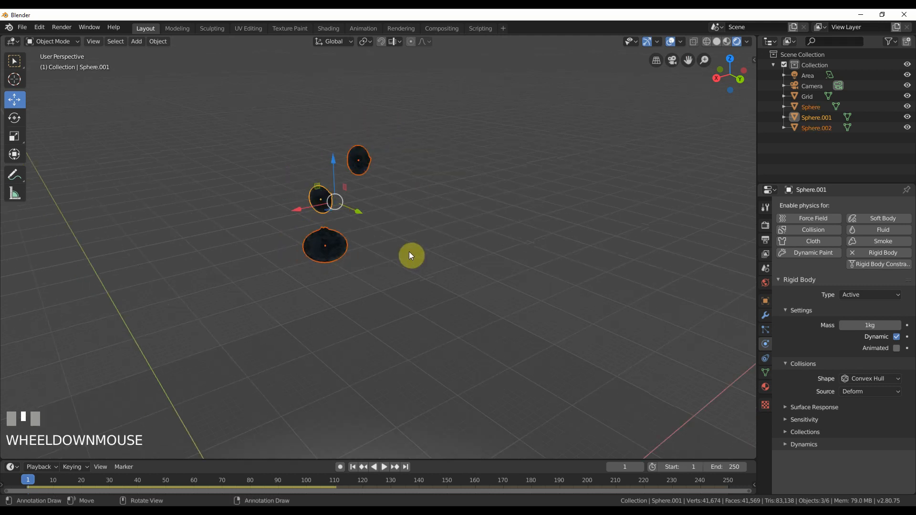
scroll(409, 253, "up", 2)
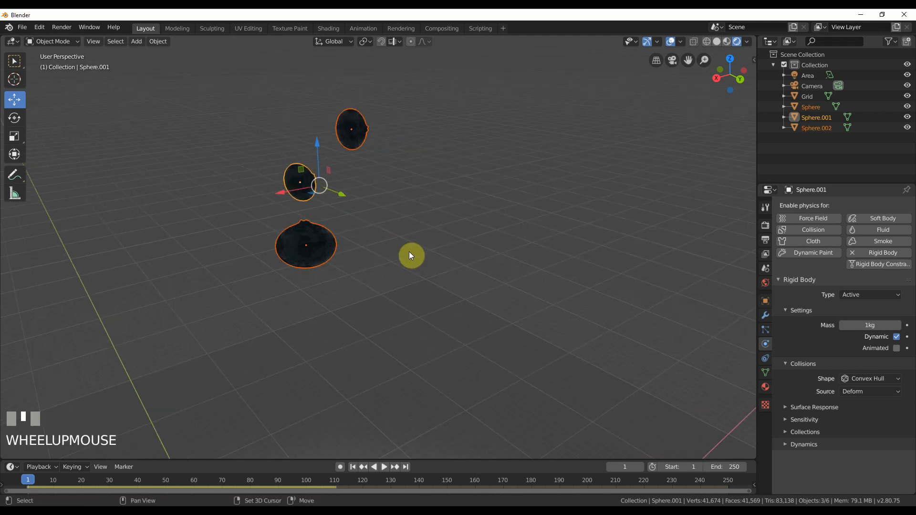
scroll(409, 251, "down", 5)
key("shift+d")
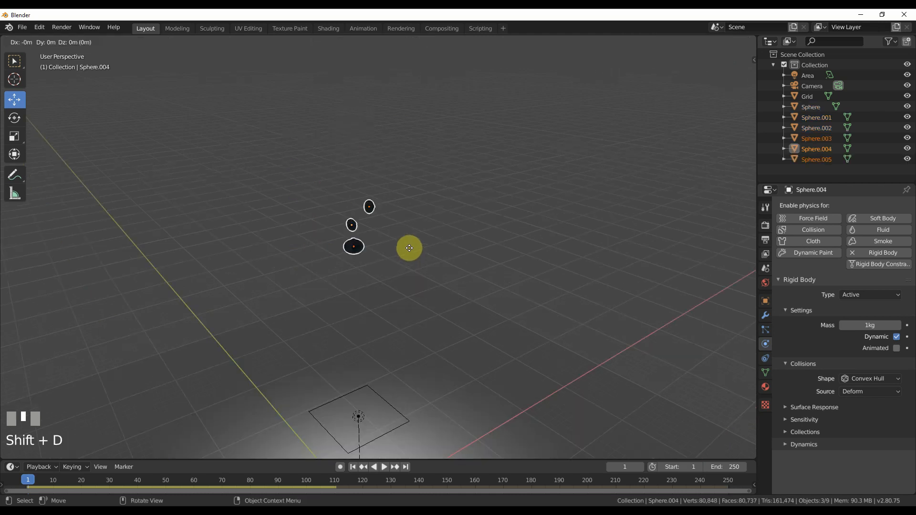
left_click(429, 180)
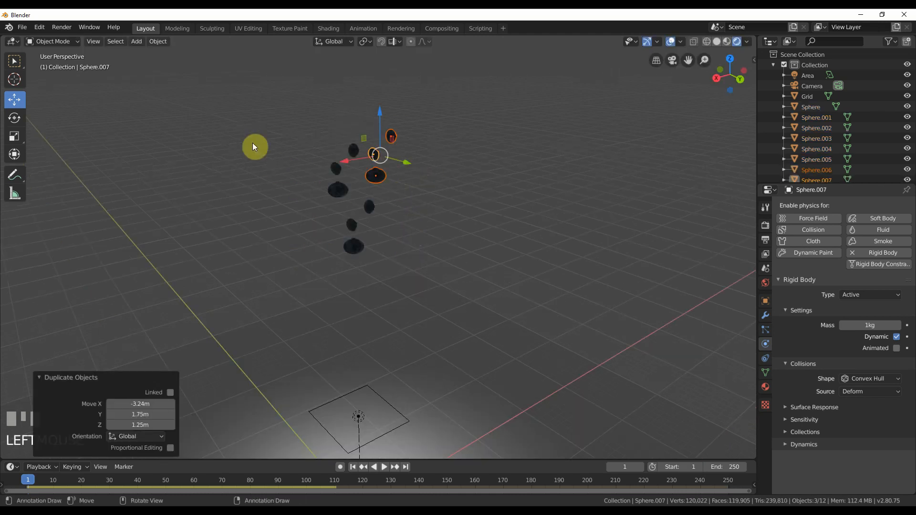
Select all nine berries in the three stacked groups
key("b")
left_click_drag(230, 80, 448, 271)
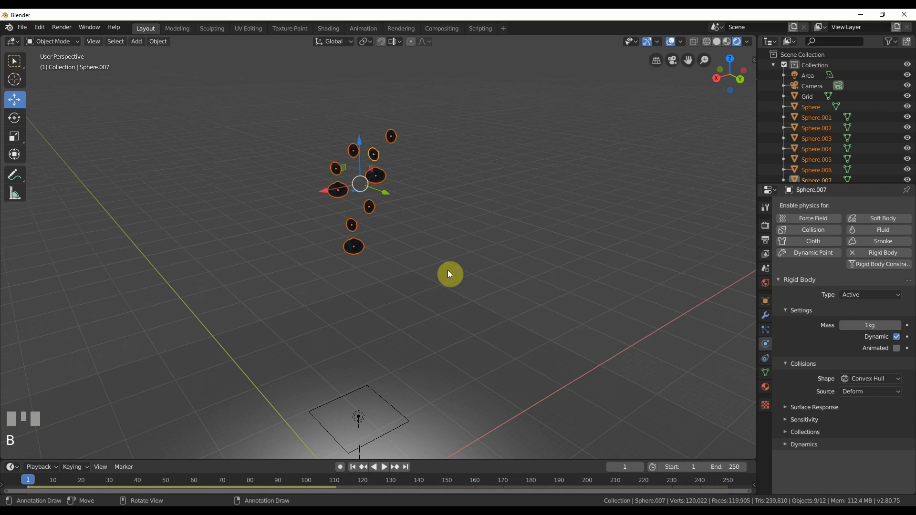
middle_click_drag(447, 270, 487, 334)
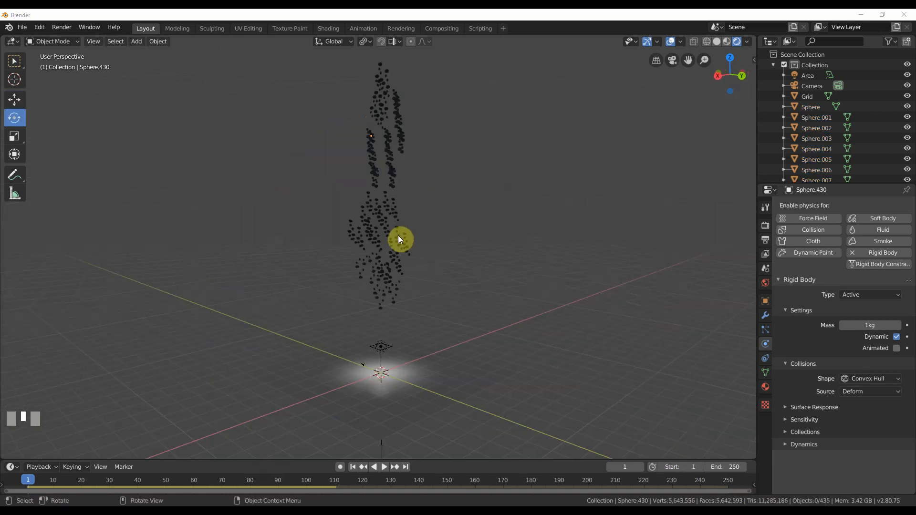
Play the drop of the whole berry column, stop at frame 139 and inspect the pile up close
middle_click_drag(398, 236, 448, 261)
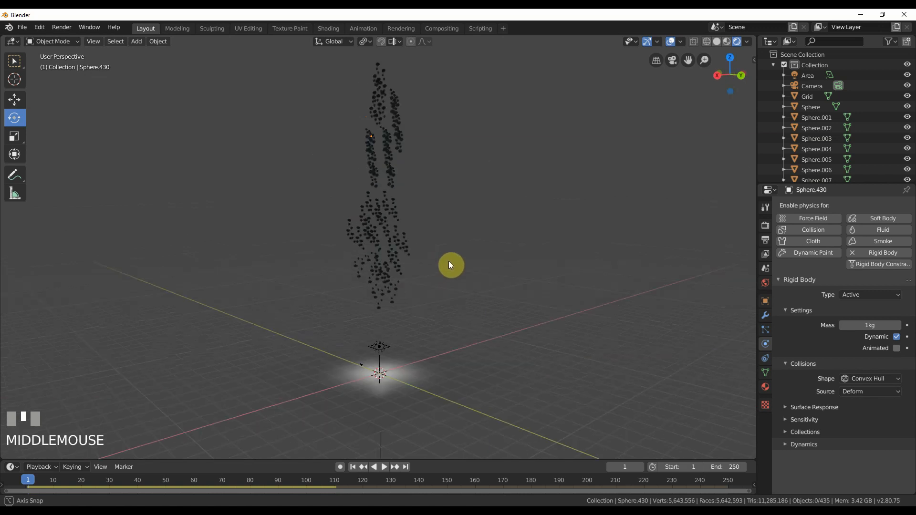
left_click(385, 467)
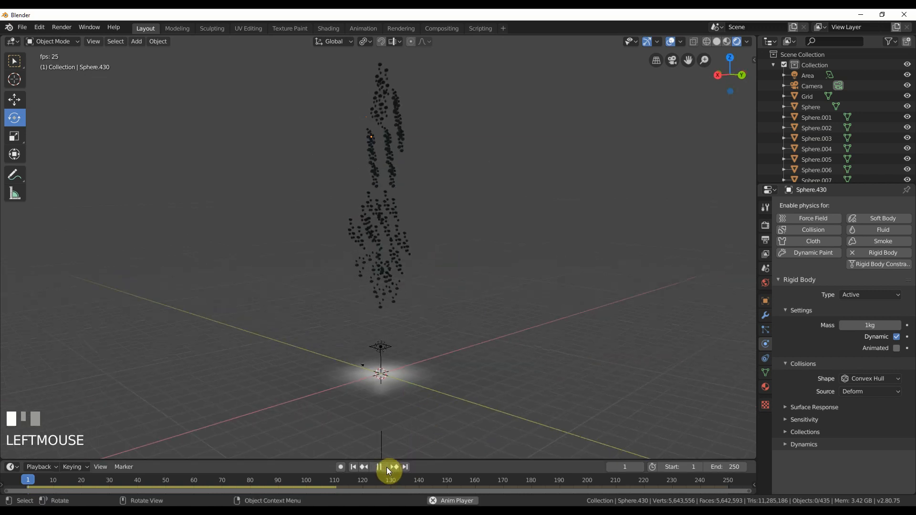
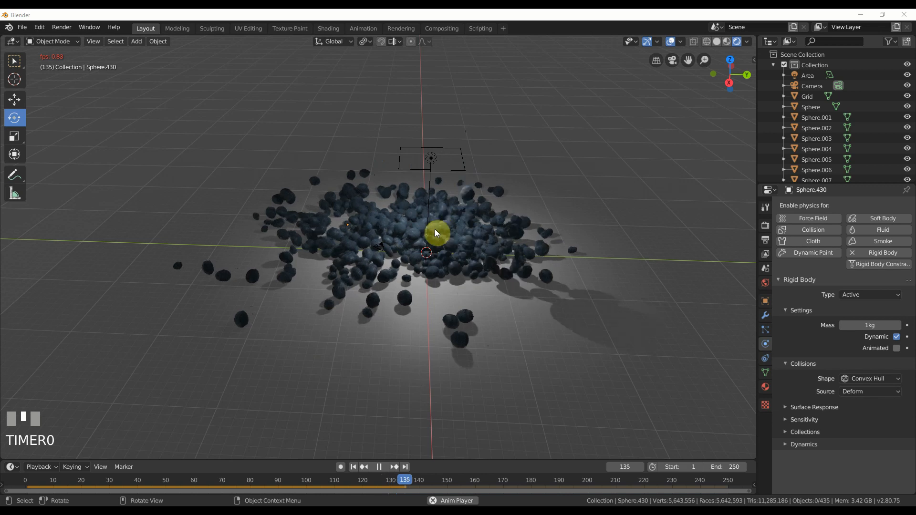
left_click(379, 467)
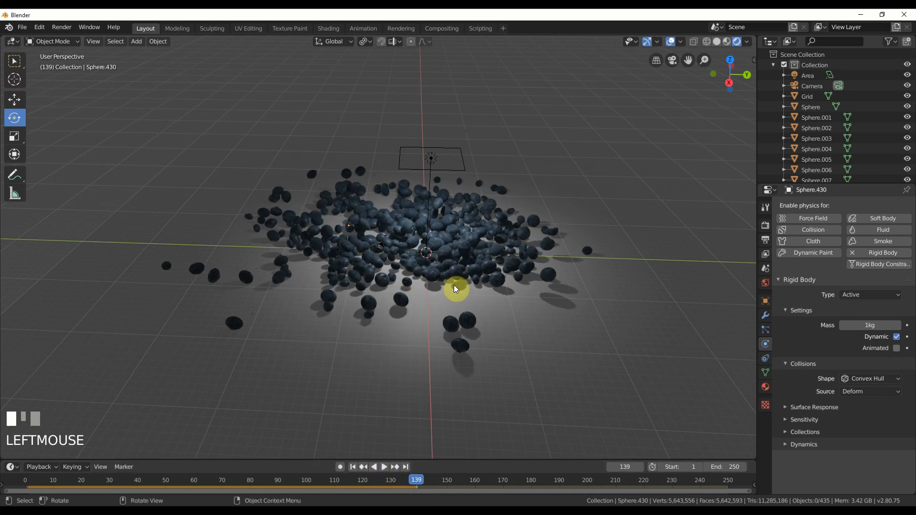
scroll(419, 322, "up", 2)
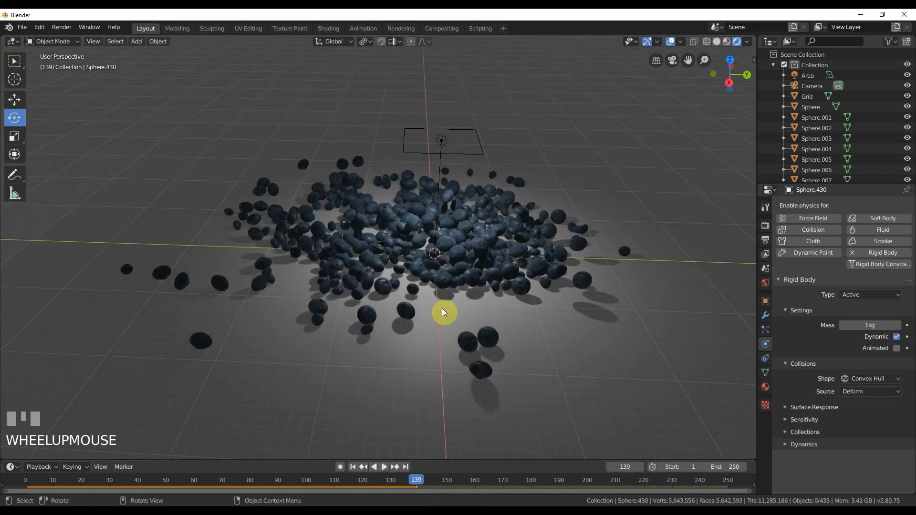
middle_click_drag(442, 309, 408, 305)
scroll(407, 304, "up", 2)
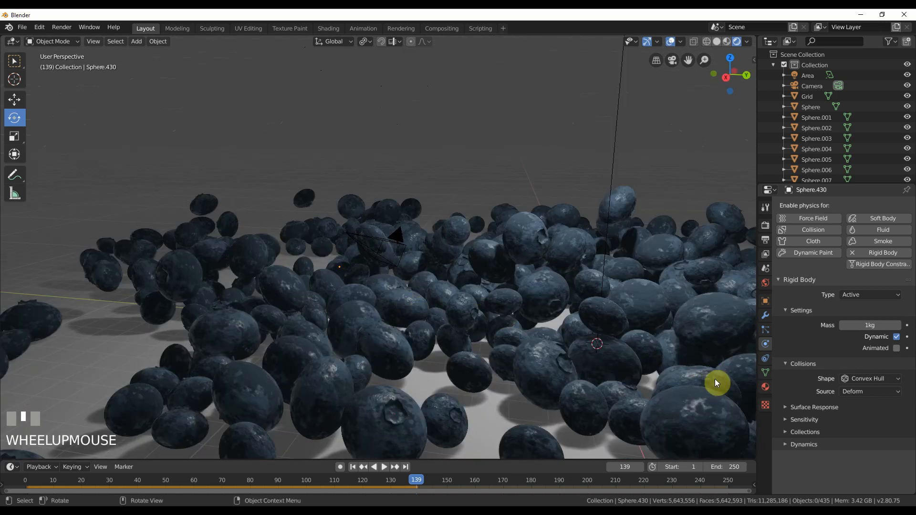
scroll(716, 380, "down", 5)
Bake the simulation cache of the scene's Rigid Body World
left_click(766, 268)
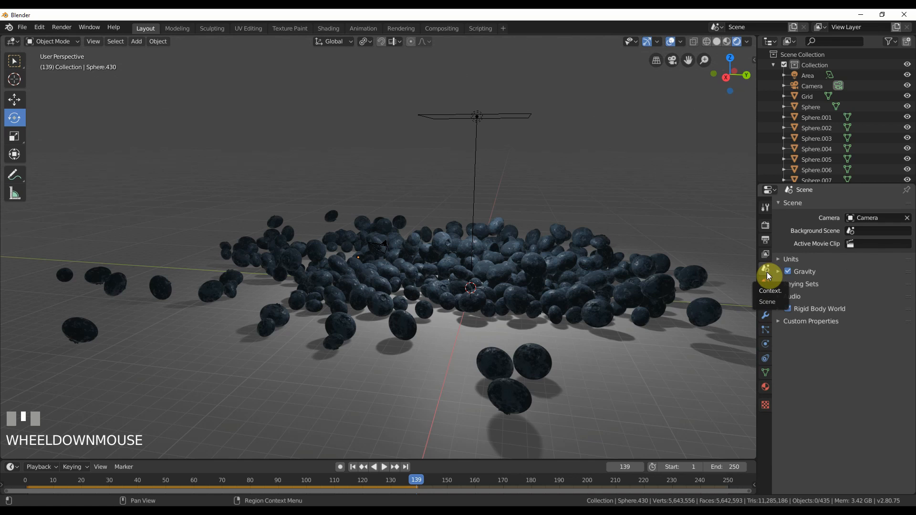
left_click(780, 310)
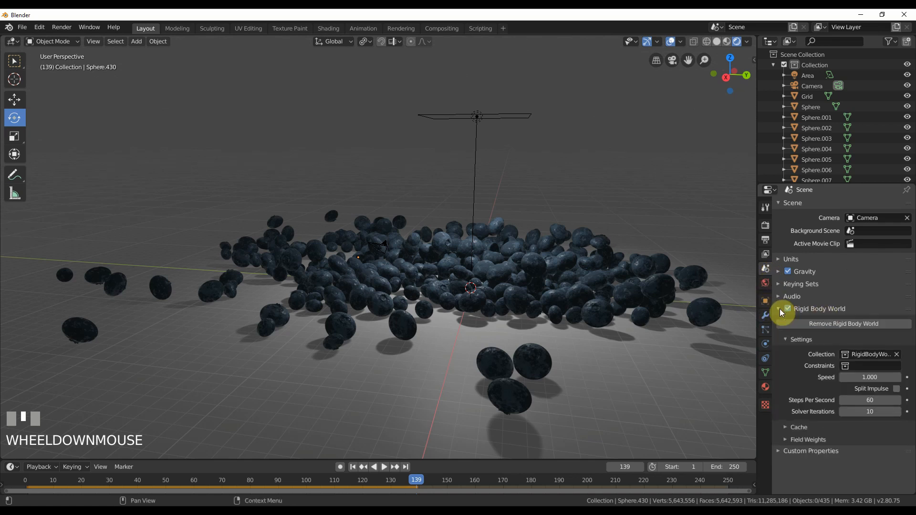
left_click(788, 428)
scroll(788, 427, "down", 4)
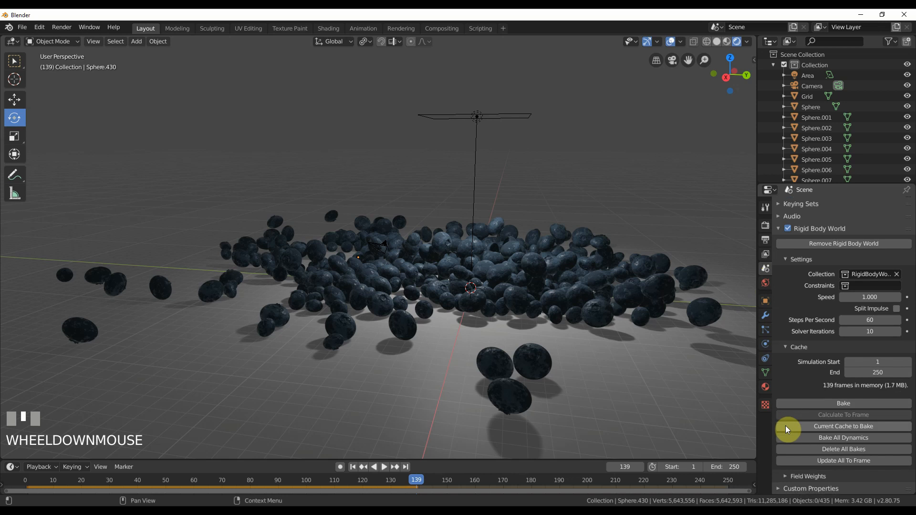
left_click(844, 405)
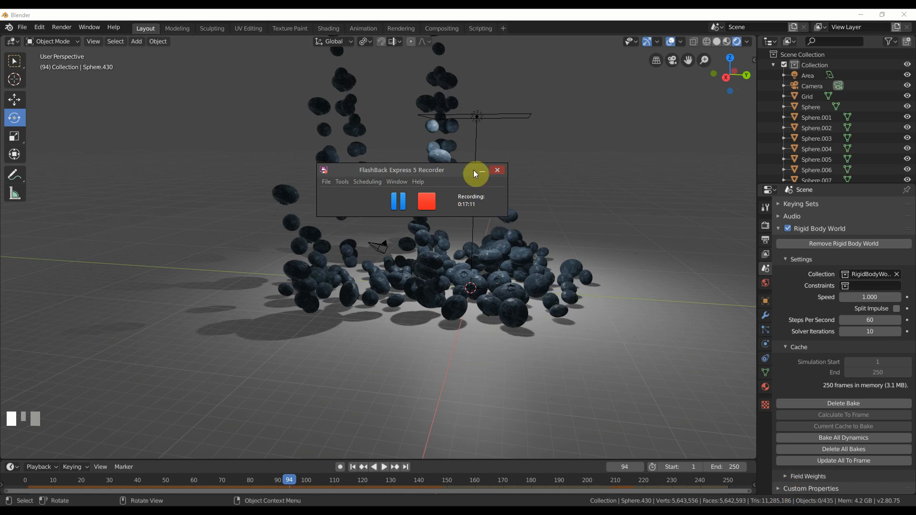
left_click(480, 172)
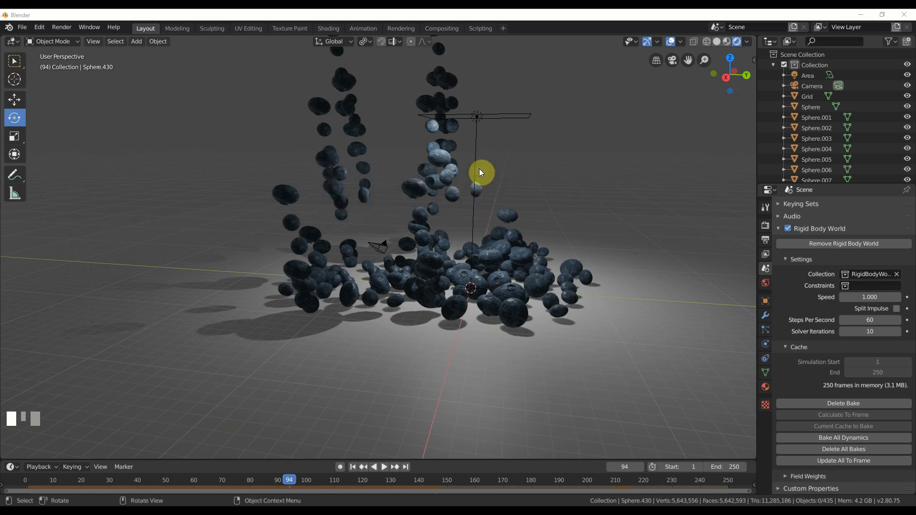
Review the baked berry drop by scrubbing close to the end and replaying it from an earlier frame
middle_click_drag(492, 365, 290, 483)
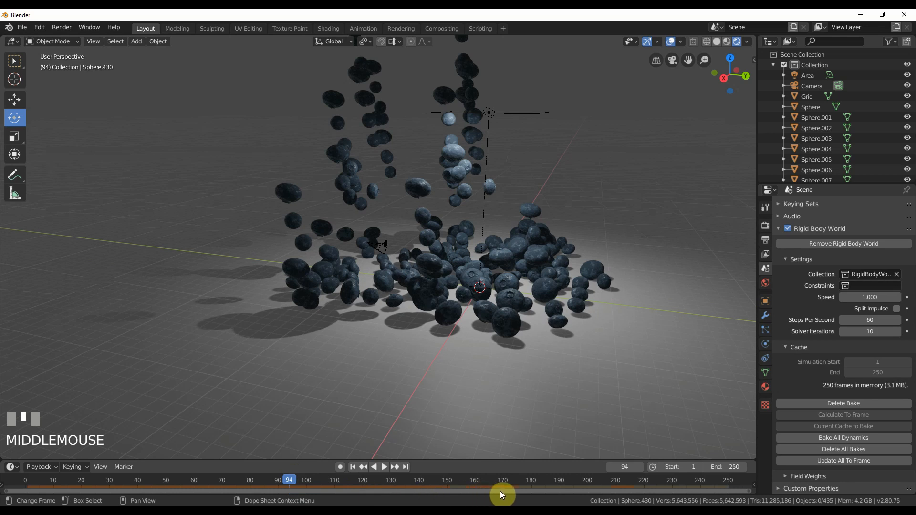
left_click_drag(662, 491, 722, 489)
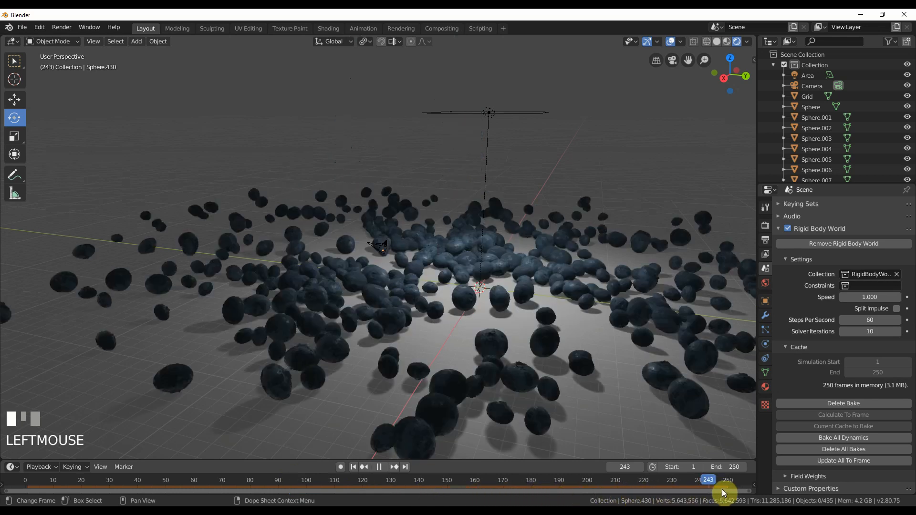
left_click(242, 480)
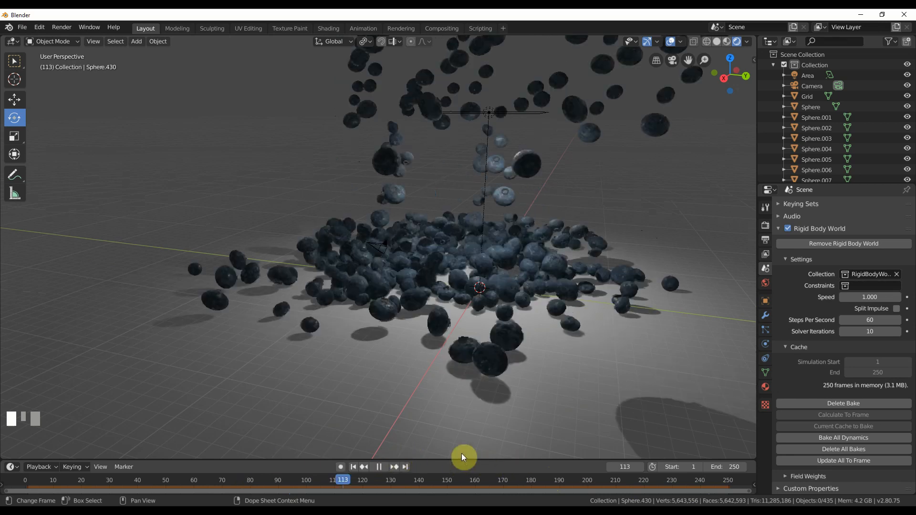
Look through the camera, enable Lock Camera to View and reframe the shot as a low view across the berry pile
key("KP_0")
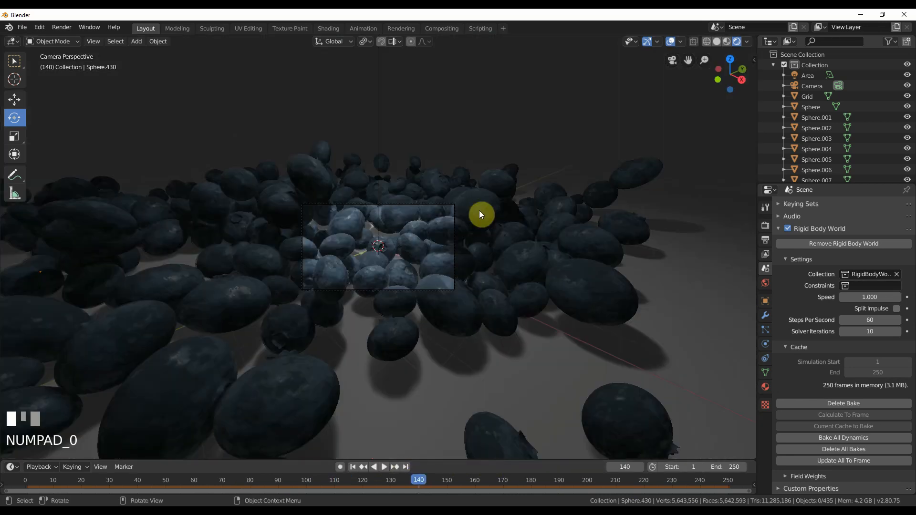
scroll(480, 213, "down", 4)
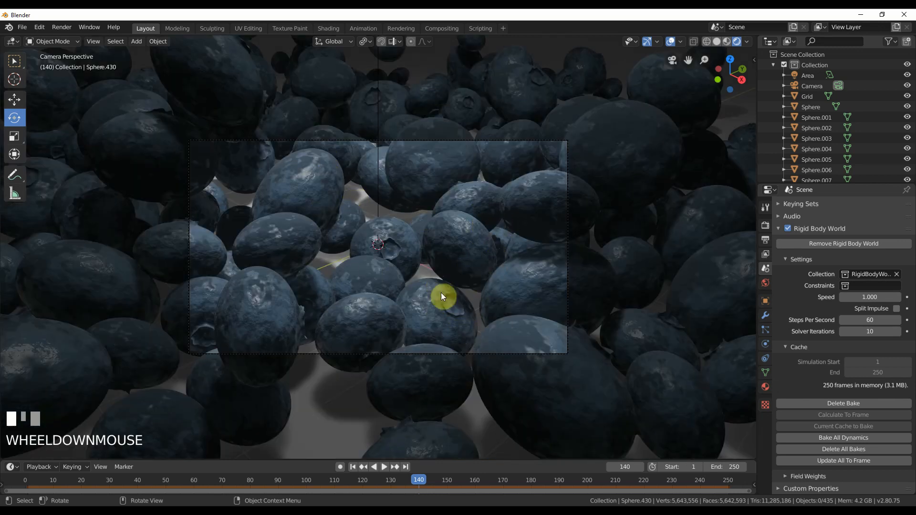
scroll(426, 247, "up", 1)
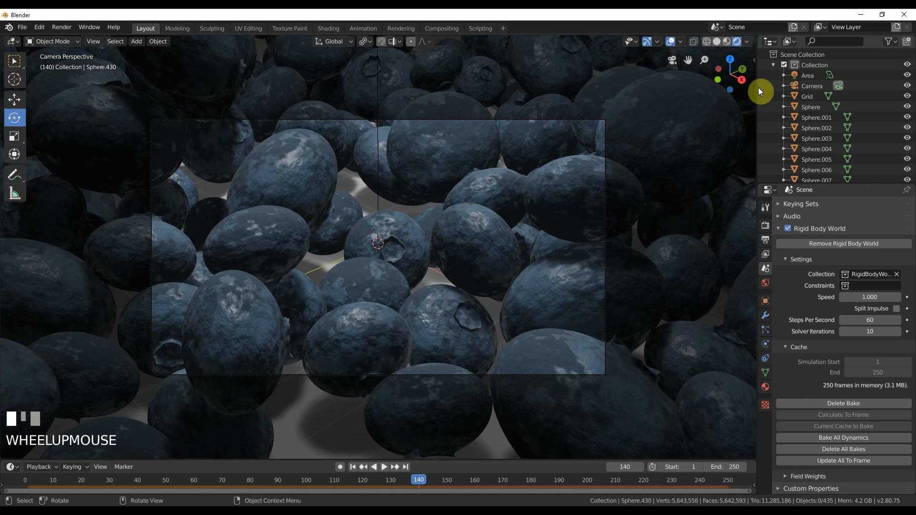
left_click(754, 62)
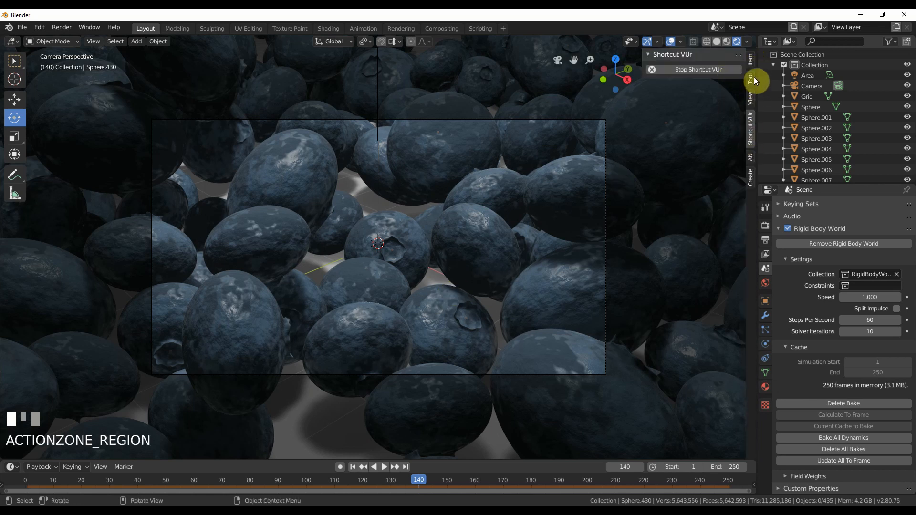
left_click(752, 60)
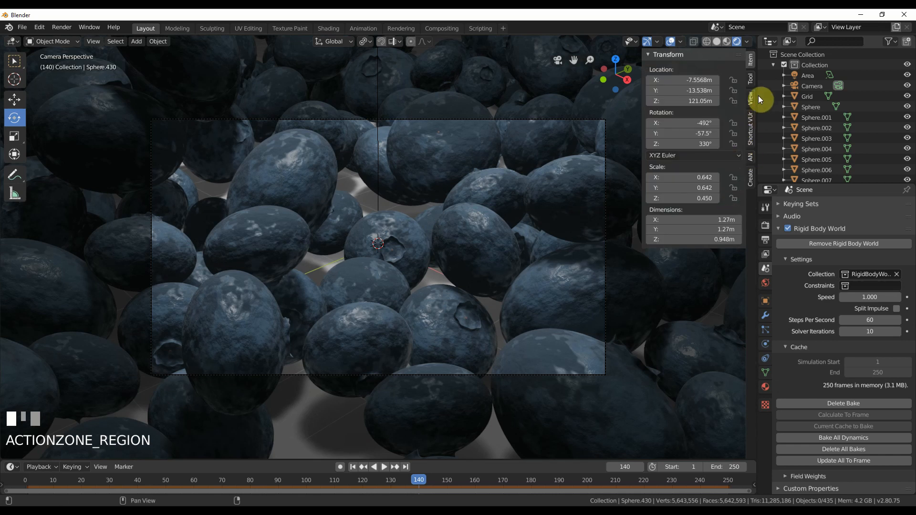
left_click(751, 101)
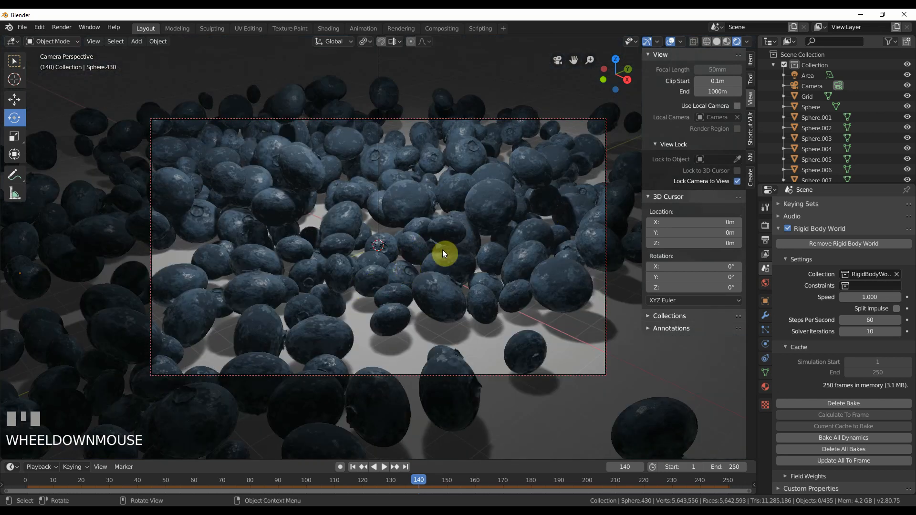
middle_click_drag(440, 250, 488, 248)
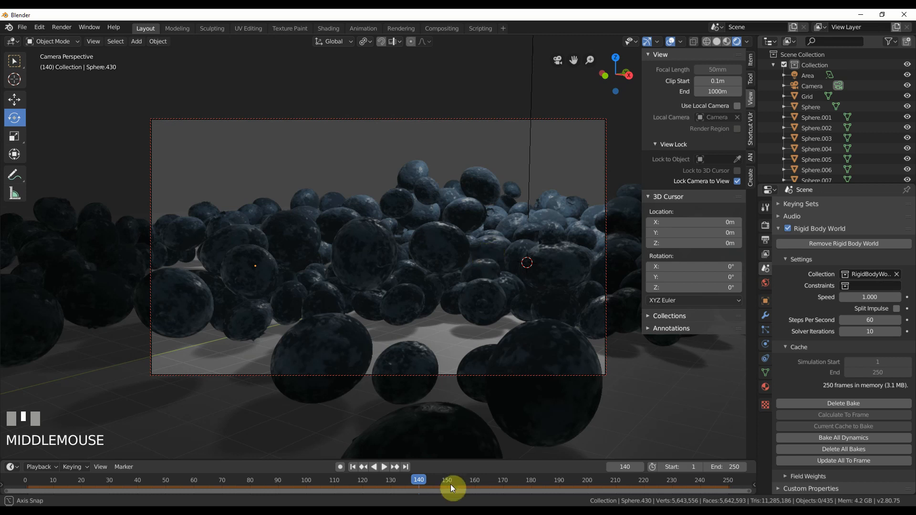
Play the baked drop through the camera and check the framing at frames from about 90 to 233
key("space")
left_click(265, 490)
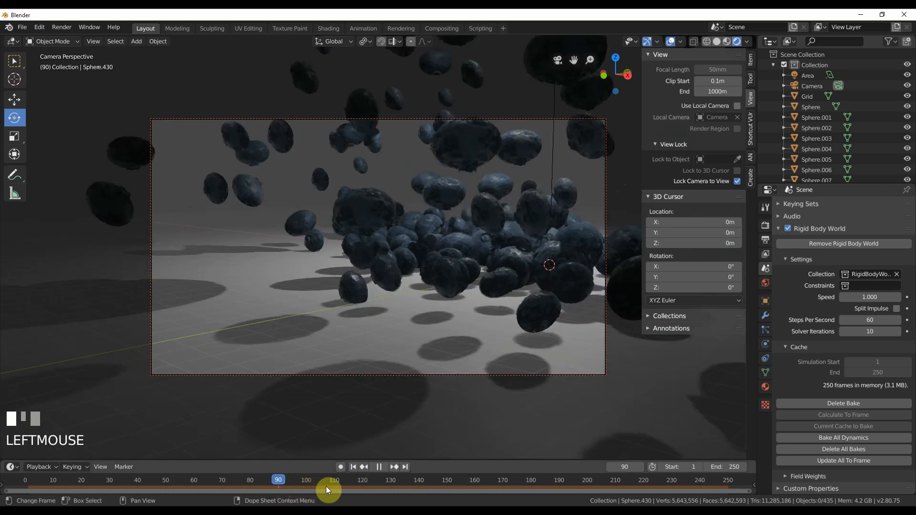
left_click(377, 491)
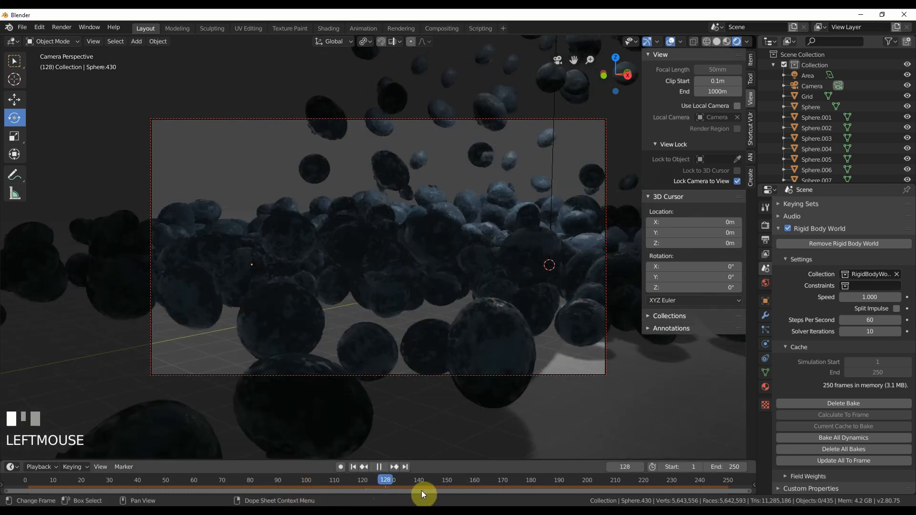
left_click(496, 491)
left_click_drag(594, 491, 696, 486)
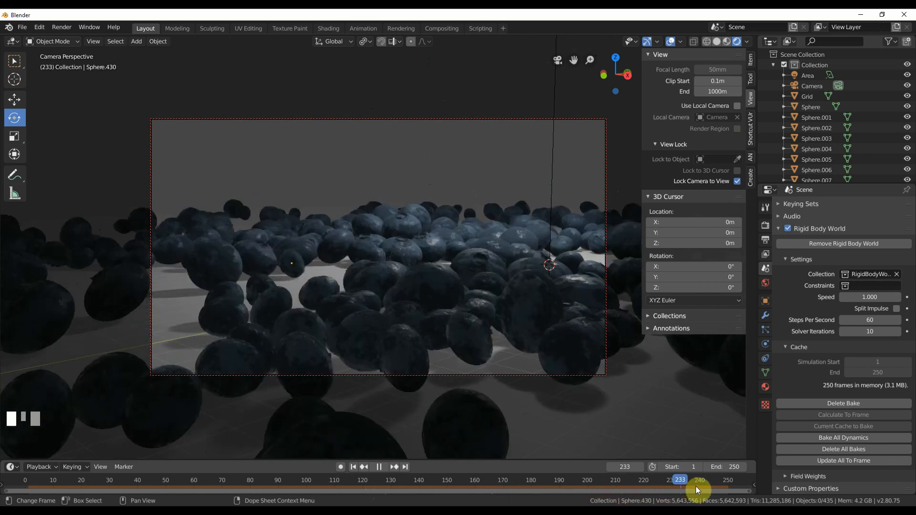
Replay the baked drop from an earlier frame, pause it and pan the locked camera slightly to adjust the berry framing
left_click(414, 494)
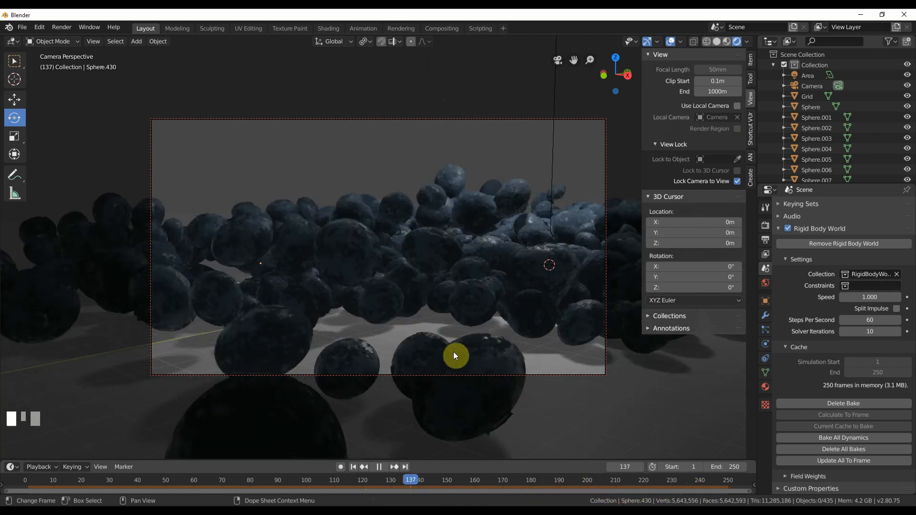
key("space")
middle_click_drag(454, 352, 428, 360, "shift")
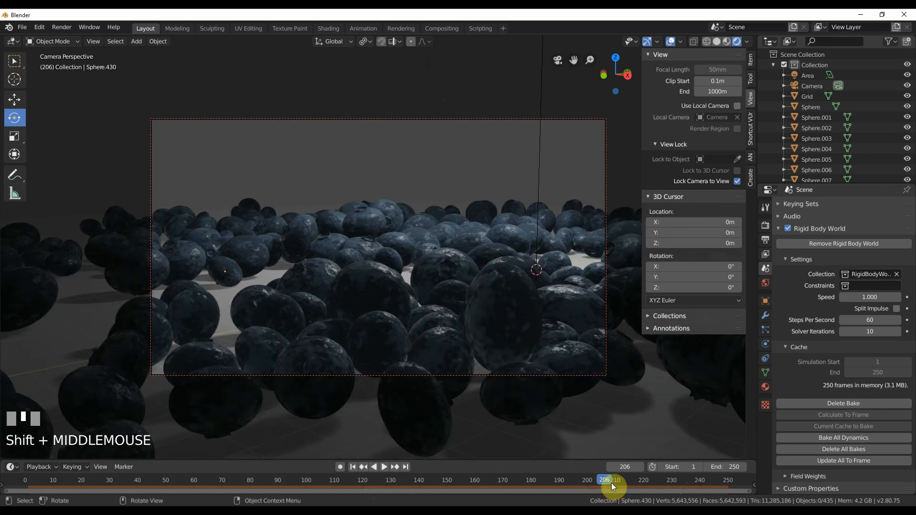
Review the new framing across the baked drop, stop at frame 164 and turn off Lock Camera to View
left_click_drag(420, 475, 161, 463)
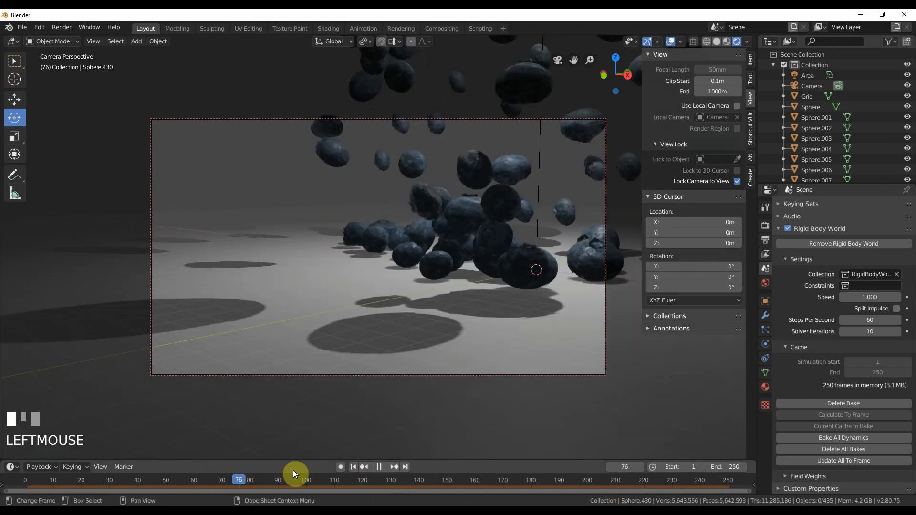
left_click_drag(293, 471, 500, 482)
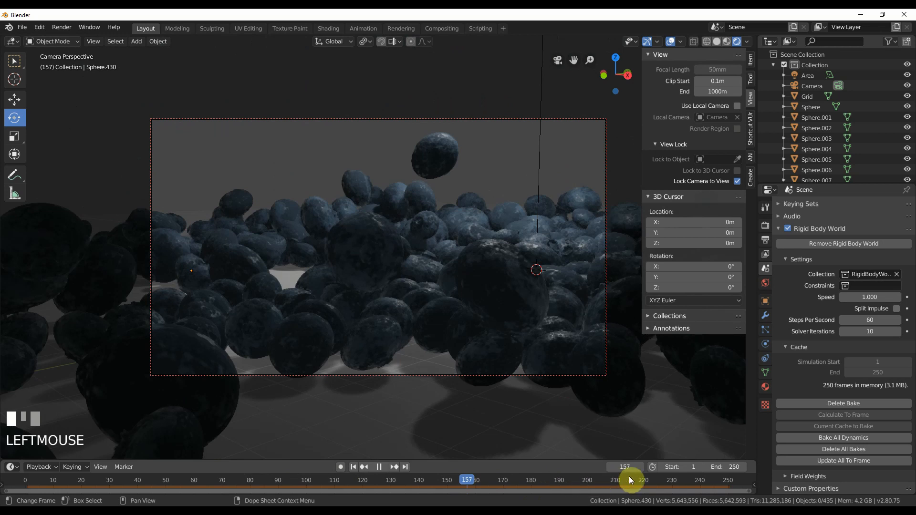
left_click_drag(629, 476, 677, 472)
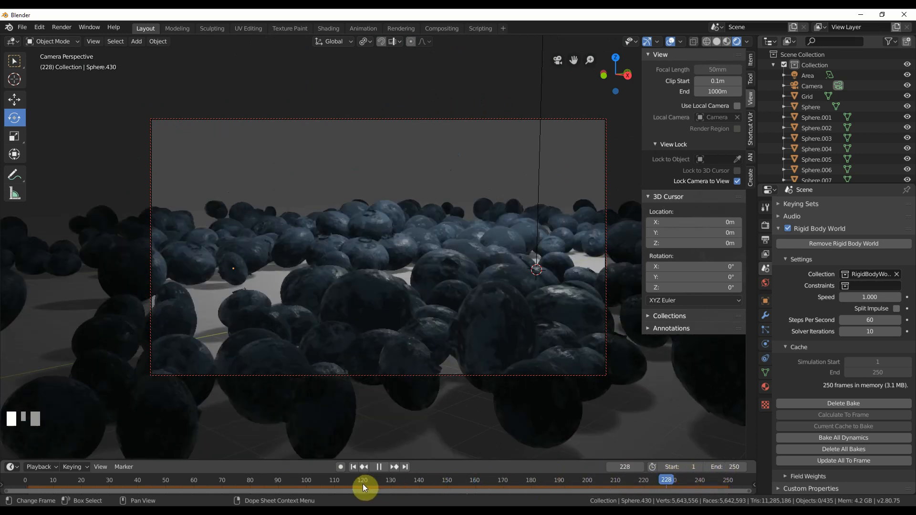
left_click_drag(635, 462, 586, 471)
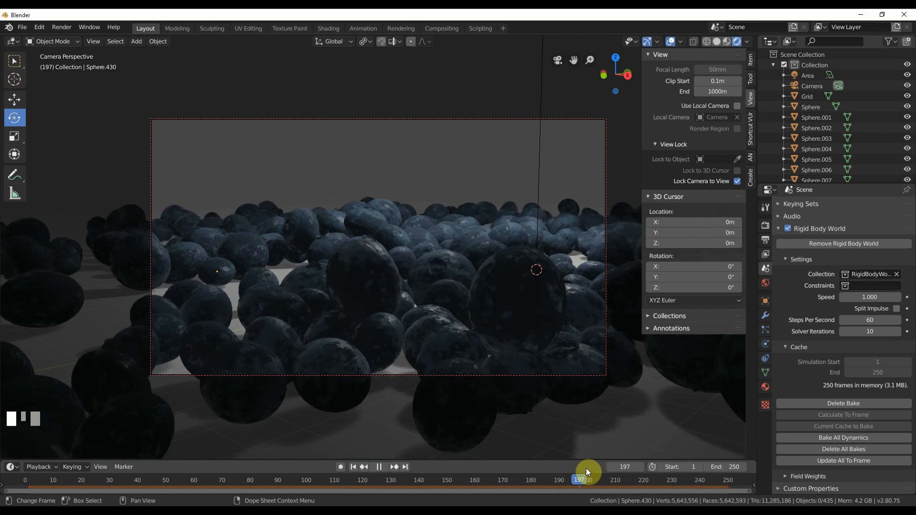
left_click(447, 472)
key("space")
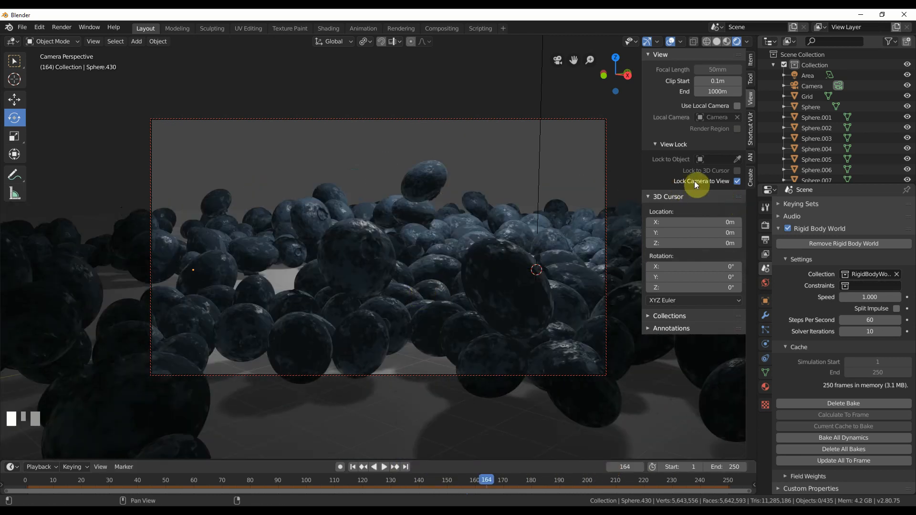
left_click(739, 180)
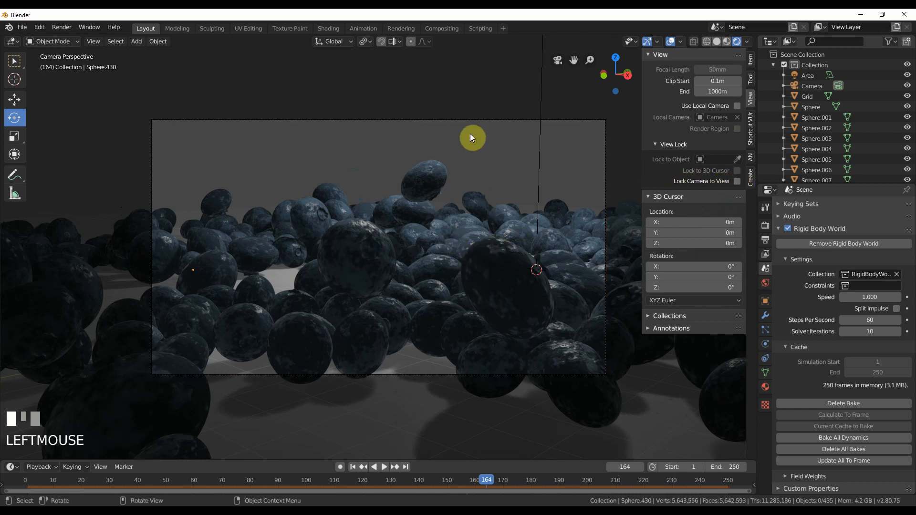
Raise the area light above the berries by about 11.8 m along Z and set its power to 2500 W
scroll(471, 132, "down", 5)
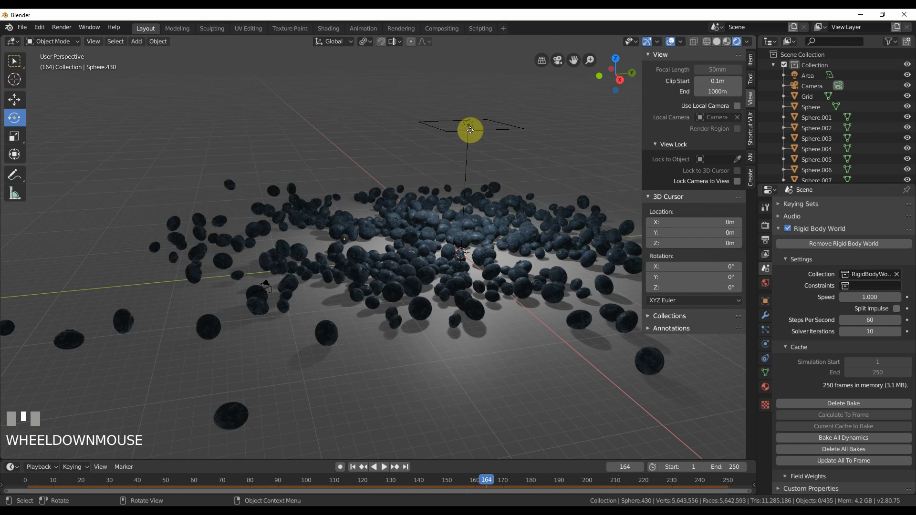
left_click_drag(471, 74, 495, 377)
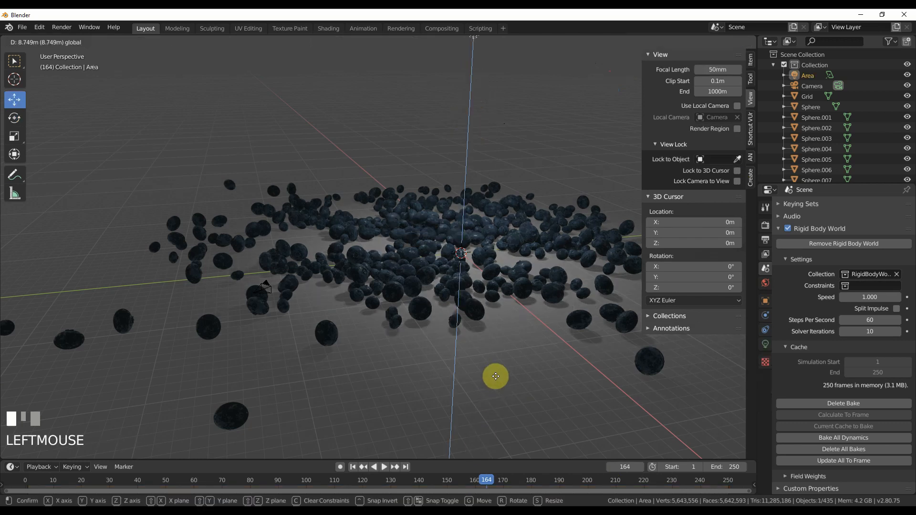
left_click(767, 348)
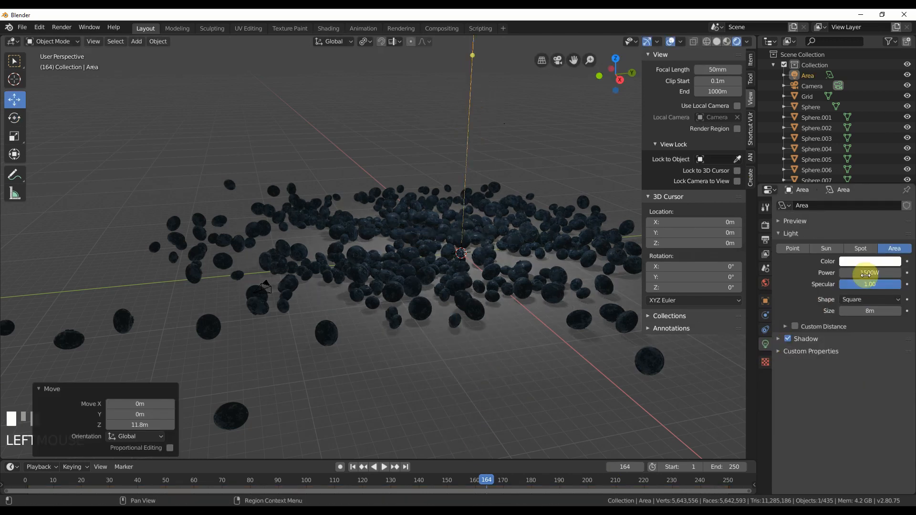
left_click(867, 272)
type("2500")
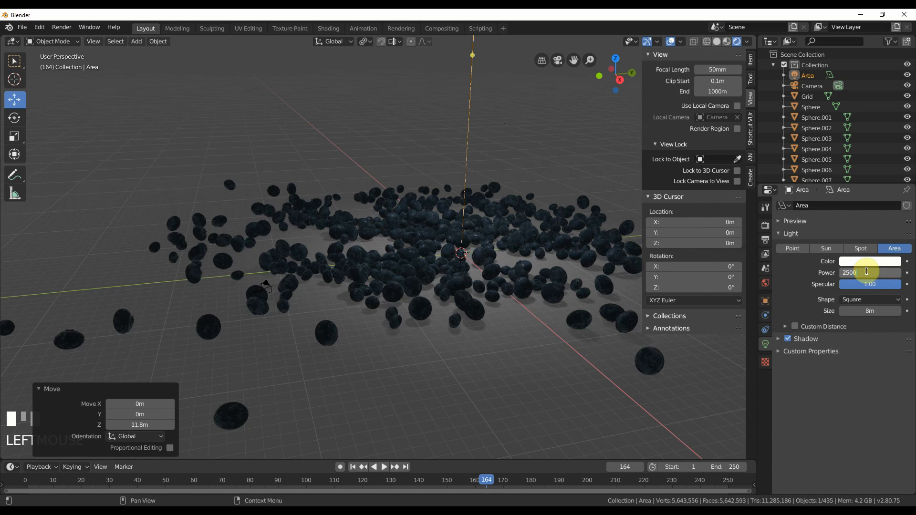
key("Return")
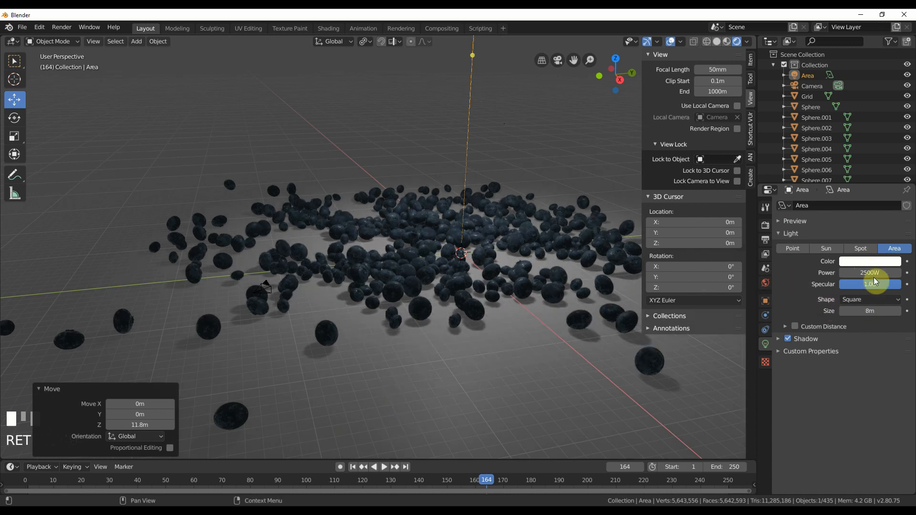
Increase the area light's power to 5000 W
left_click(871, 272)
type("5000")
key("Return")
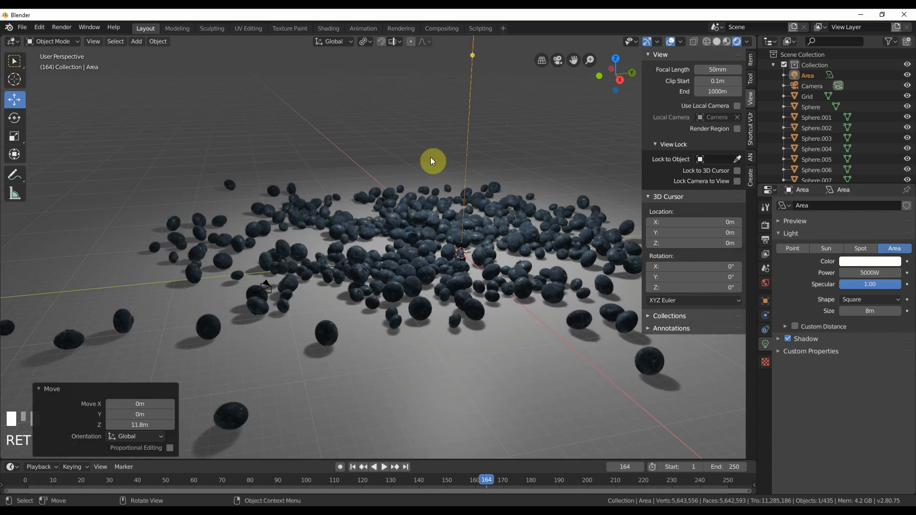
Duplicate the area light to the negative Y side of the pile, about 34.3 m away in Y, and rotate it about 75.9° around X
middle_click_drag(436, 129, 439, 127, "shift")
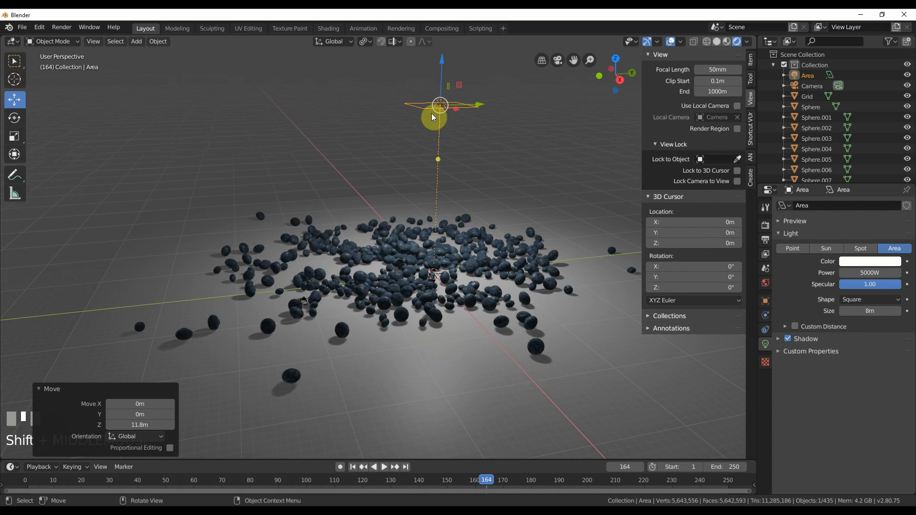
key("shift+d")
left_click(187, 178)
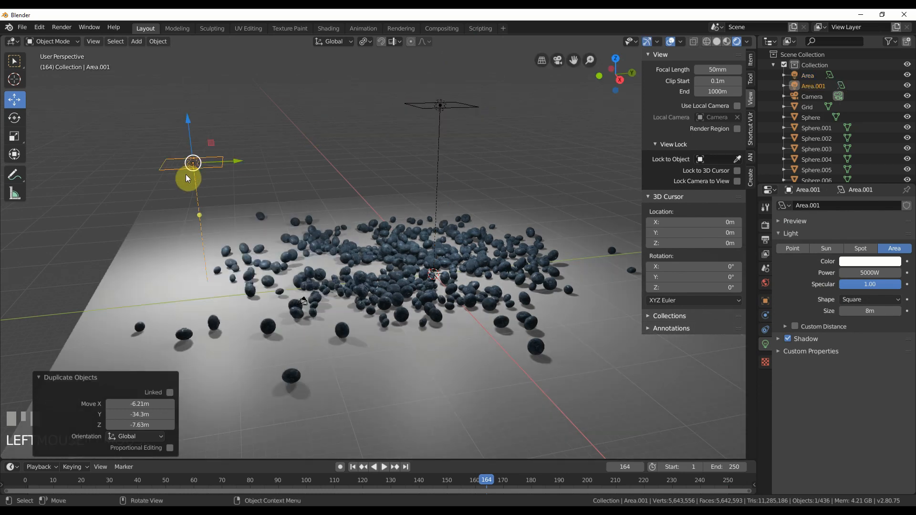
key("shift+space")
left_click(211, 180)
left_click_drag(220, 138, 176, 130)
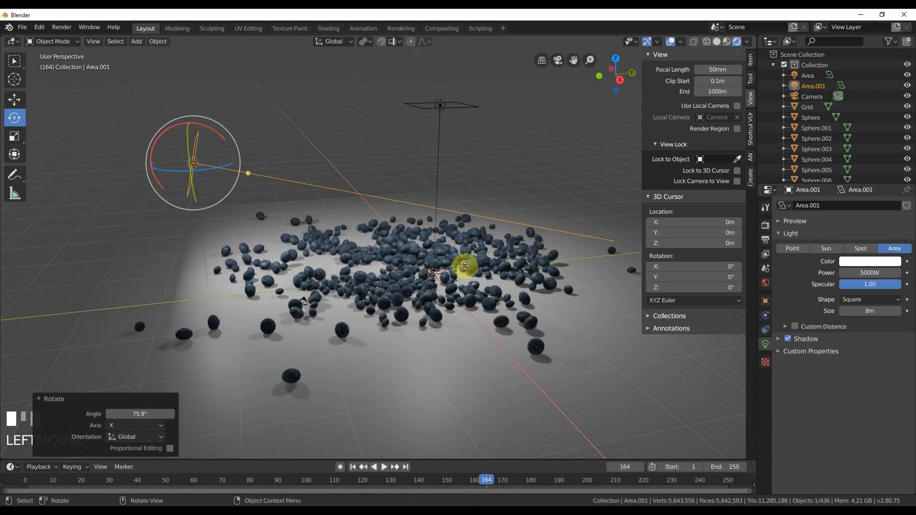
Turn the duplicated side light toward the berries and move it about -4.12 m in X, -8 m in Y and 1.93 m in Z
middle_click_drag(294, 285, 308, 282)
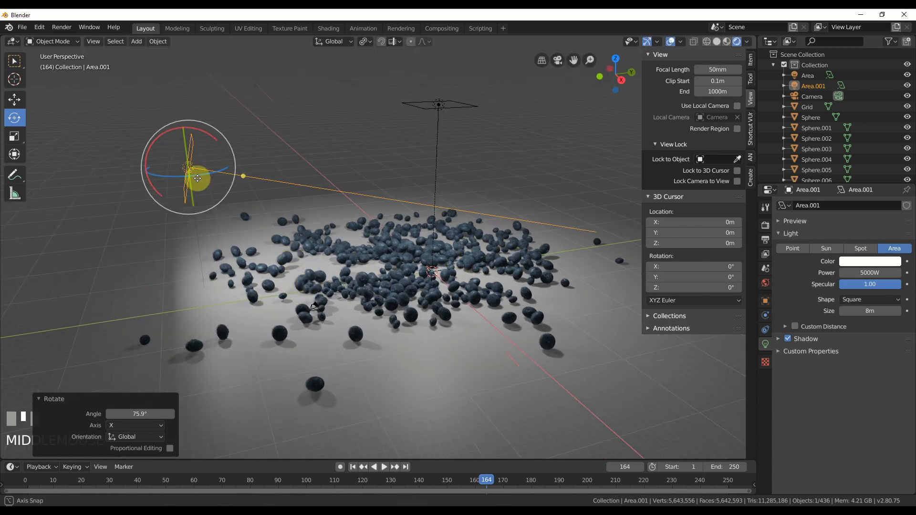
left_click_drag(201, 174, 125, 153)
left_click(15, 100)
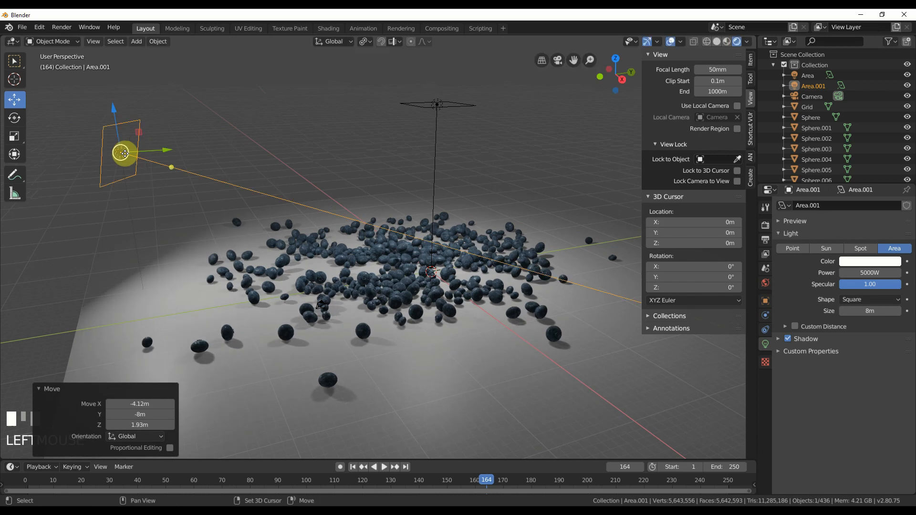
Duplicate the side light to the opposite side of the pile, offset about 27.9, 61.2, -5.43 m, and rotate it about 204° around Z
key("shift+d")
left_click(612, 184)
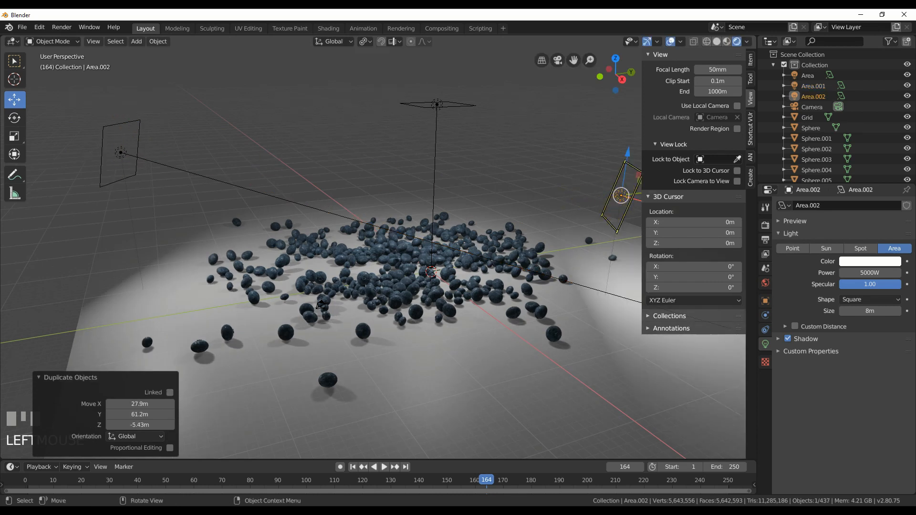
left_click(15, 118)
left_click_drag(613, 204, 643, 149)
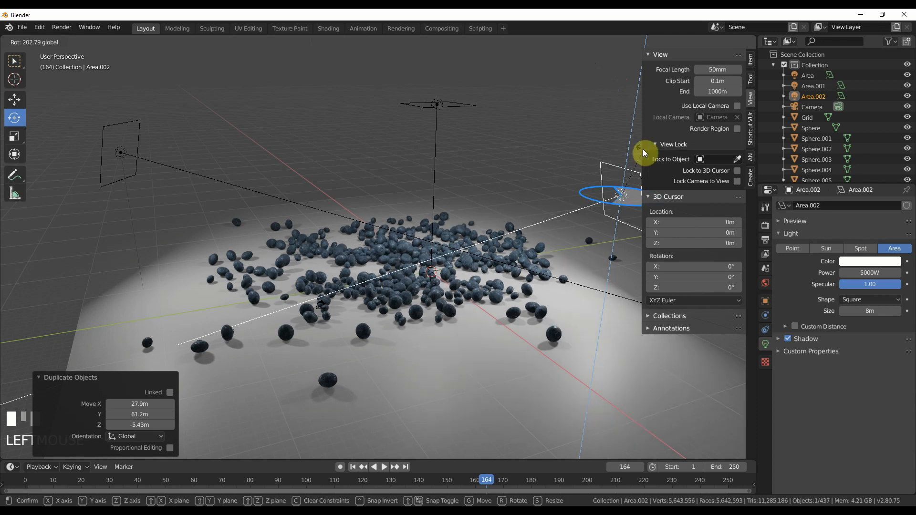
Look through the camera and darken the World background color to black
key("KP_0")
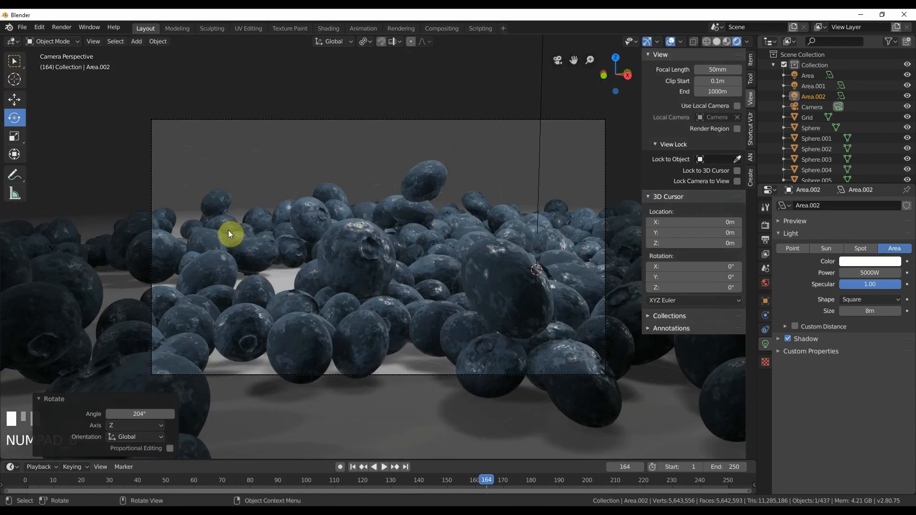
left_click(765, 282)
left_click(869, 272)
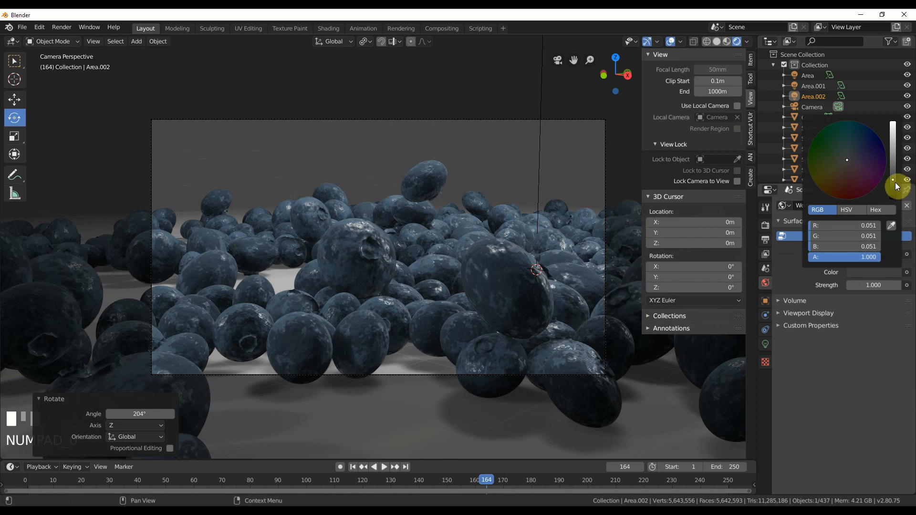
left_click_drag(896, 182, 893, 199)
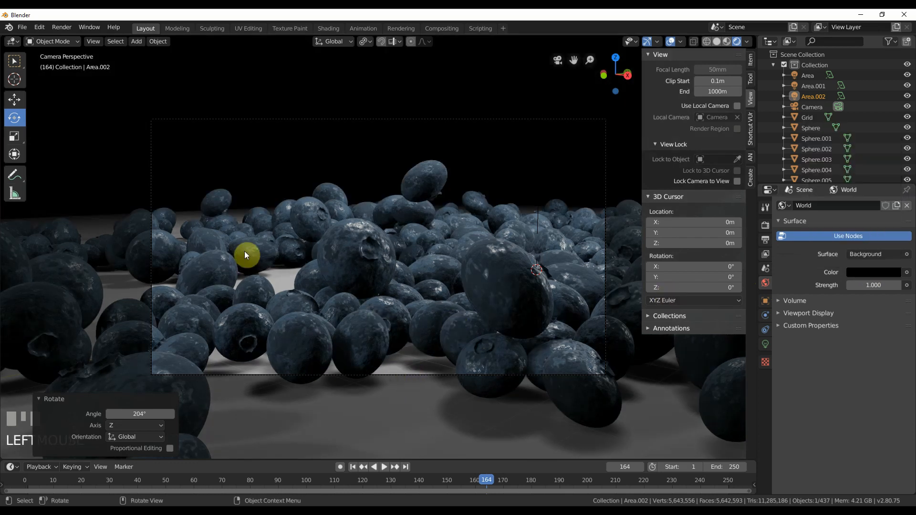
Set the ground grid's X, Y and Z scale to 50
left_click(282, 273)
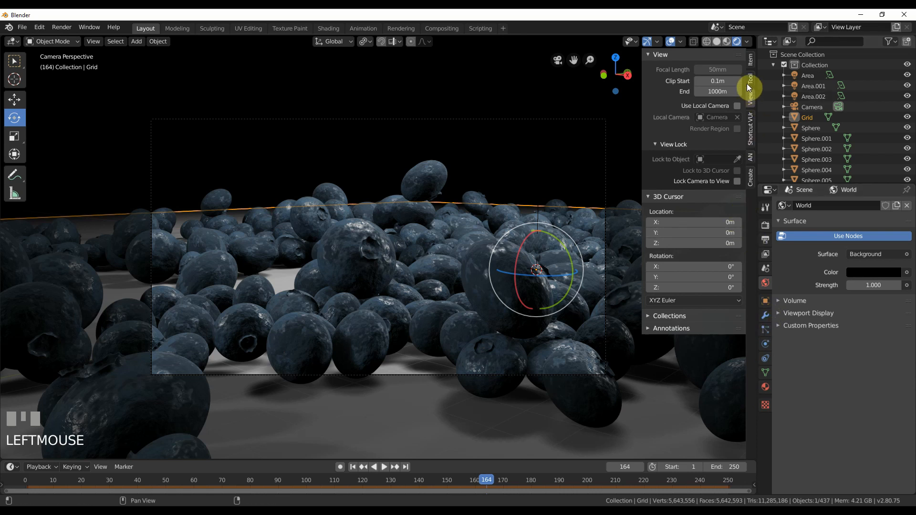
left_click(751, 60)
left_click_drag(685, 177, 684, 198)
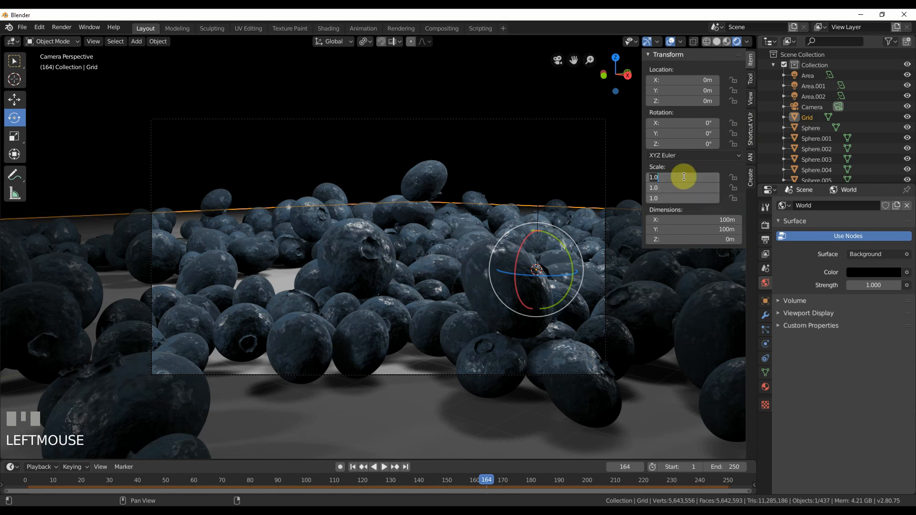
type("50")
key("Return")
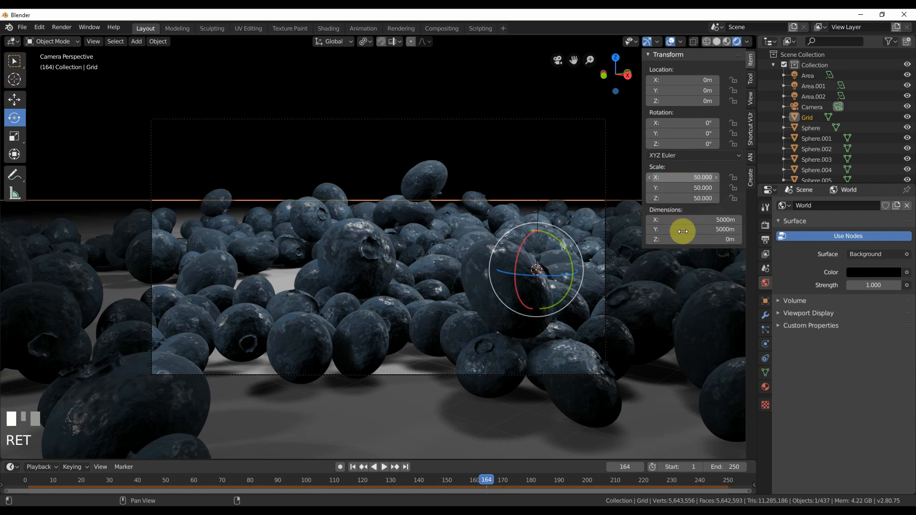
left_click(289, 125)
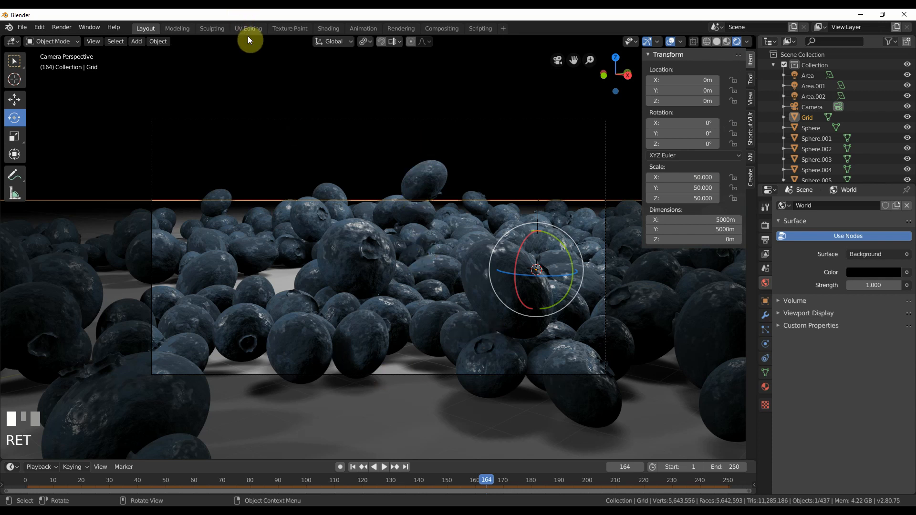
Create a new material for the ground grid with a dark grey base color of 0.102 and a roughness of about 0.151
left_click(330, 28)
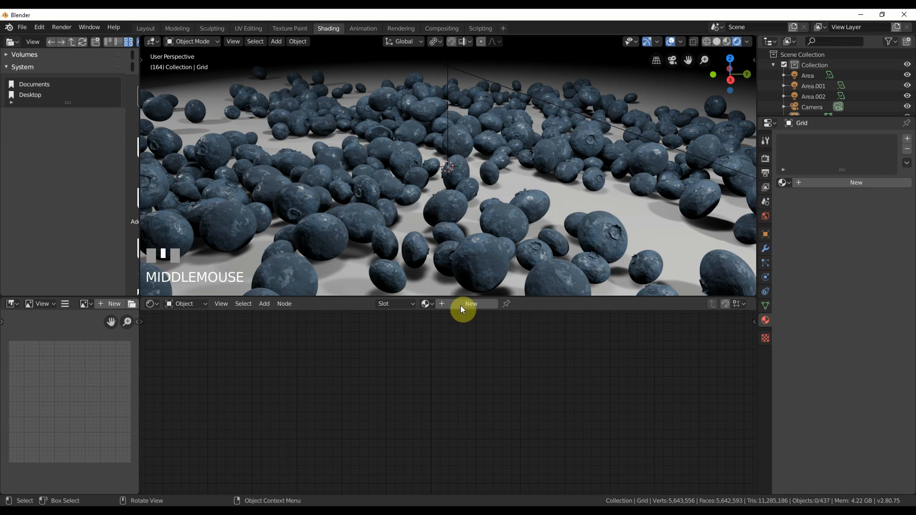
left_click(463, 310)
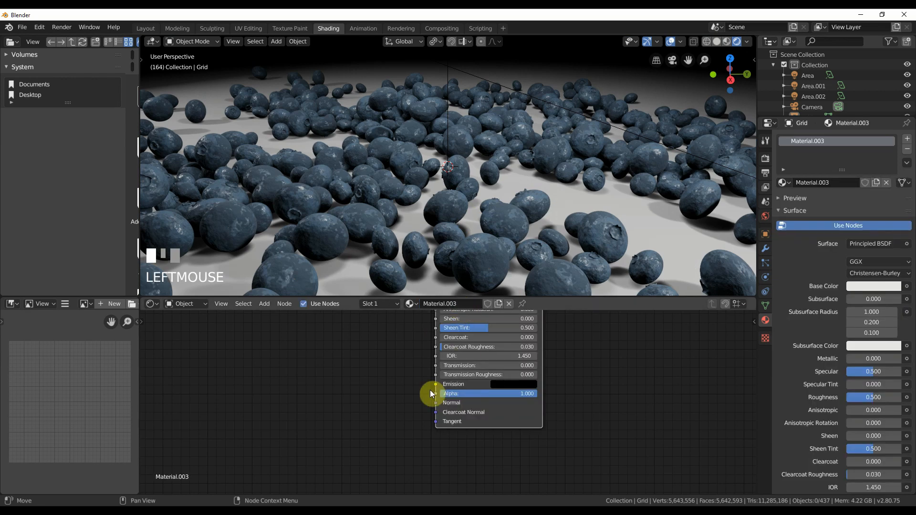
left_click(498, 384)
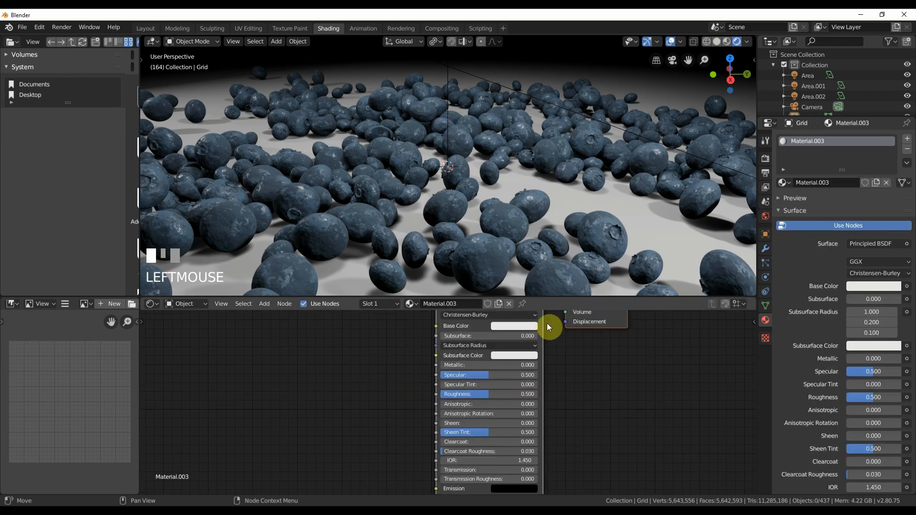
left_click_drag(561, 257, 561, 295)
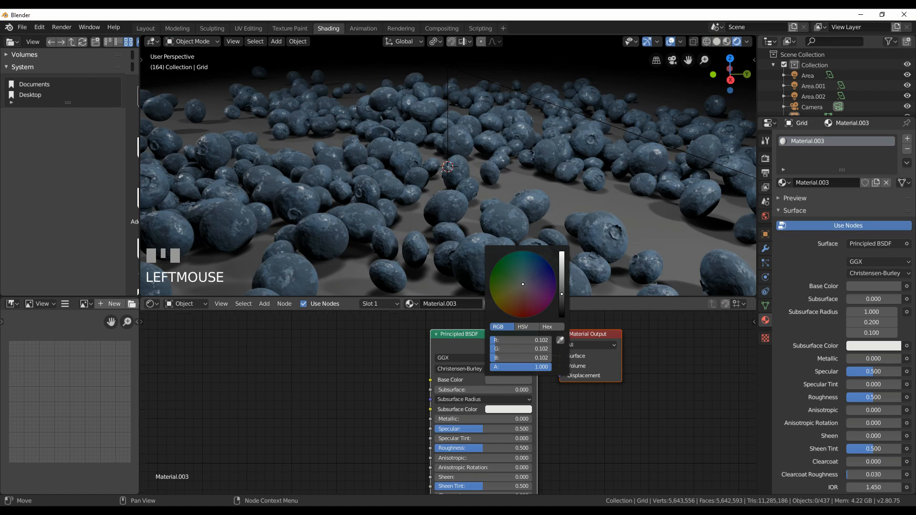
left_click_drag(471, 448, 449, 449)
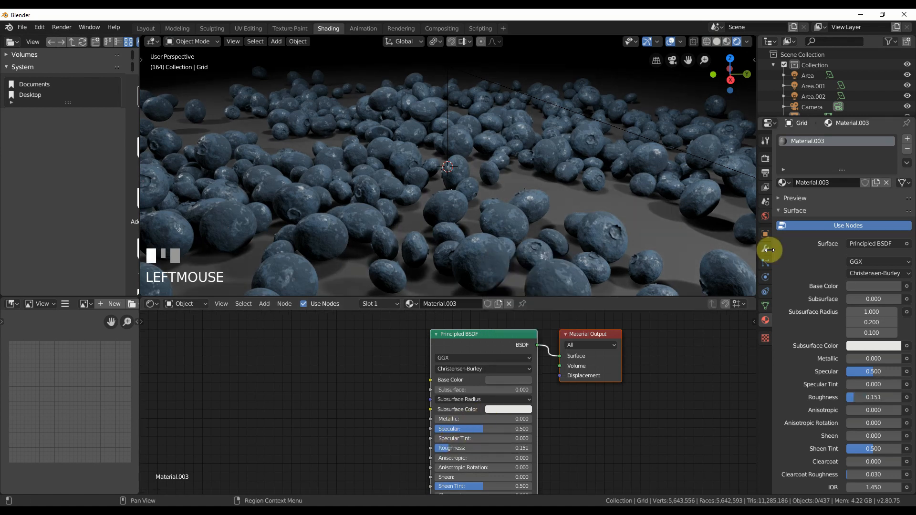
Enable Bloom in the scene's Eevee render settings
left_click(764, 205)
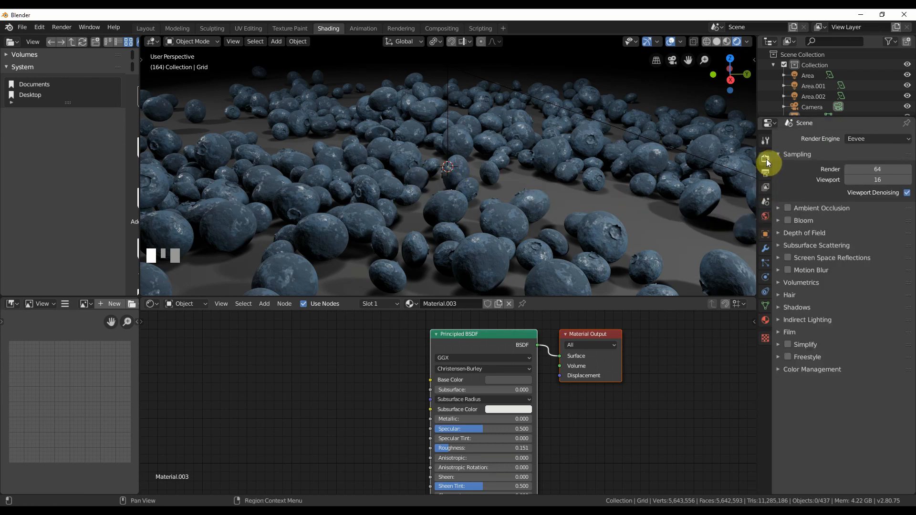
left_click(788, 220)
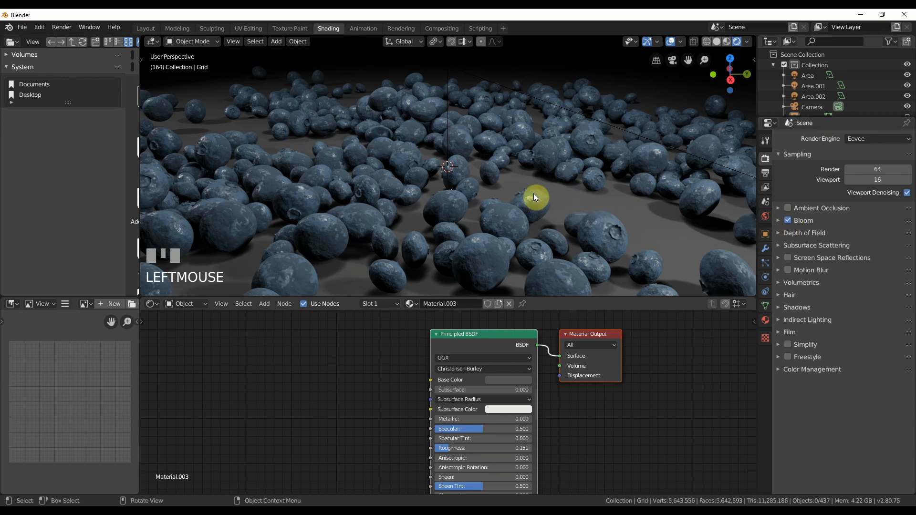
Look through the camera and enable Motion Blur and Screen Space Reflections in the Eevee settings, keeping Bloom on
key("KP_0")
left_click(788, 221)
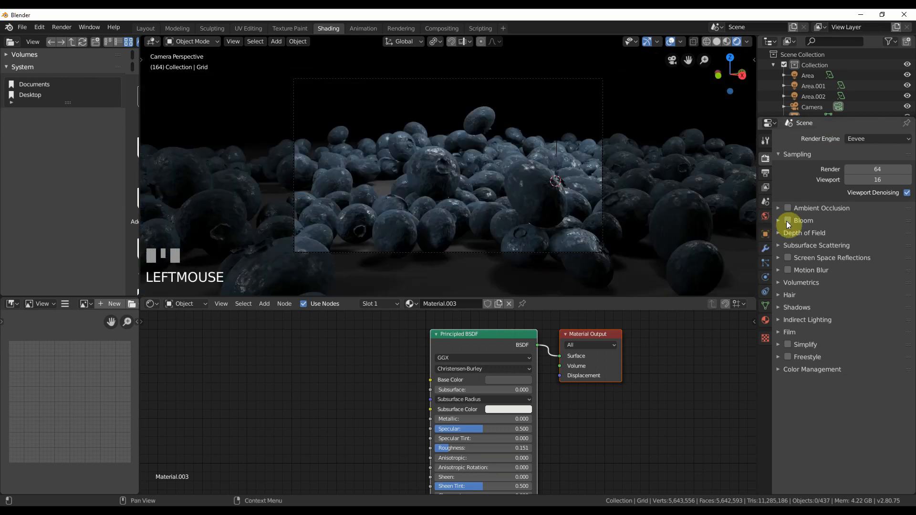
left_click(788, 270)
left_click(787, 258)
left_click(778, 259)
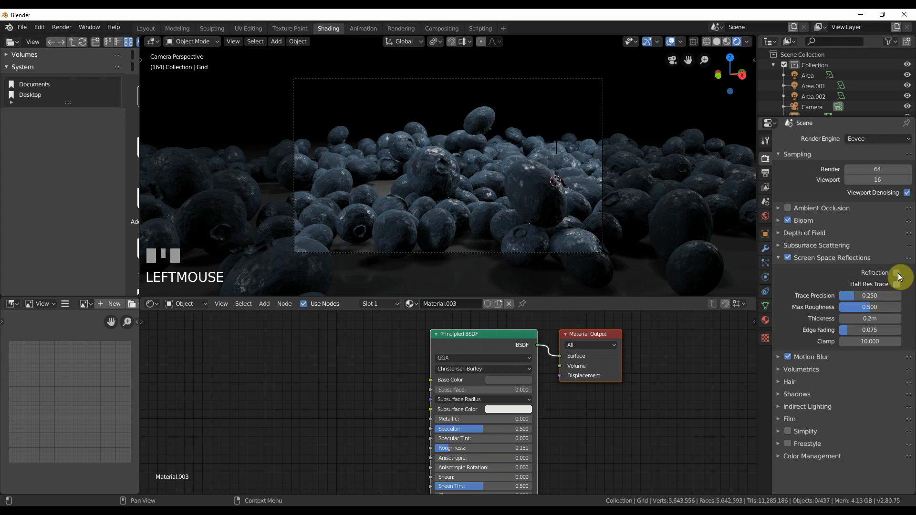
left_click(779, 259)
Enable High Bitdepth and Soft Shadows in the Eevee shadow settings
left_click(779, 307)
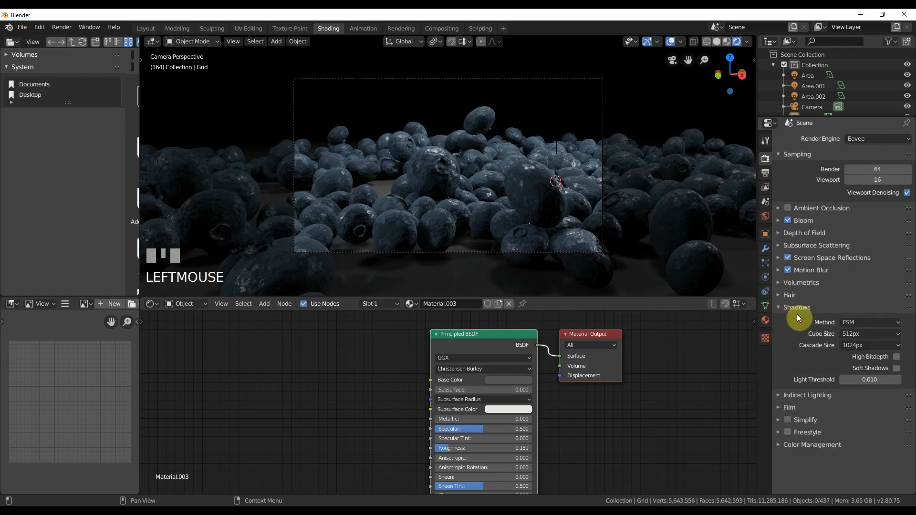
left_click(896, 359)
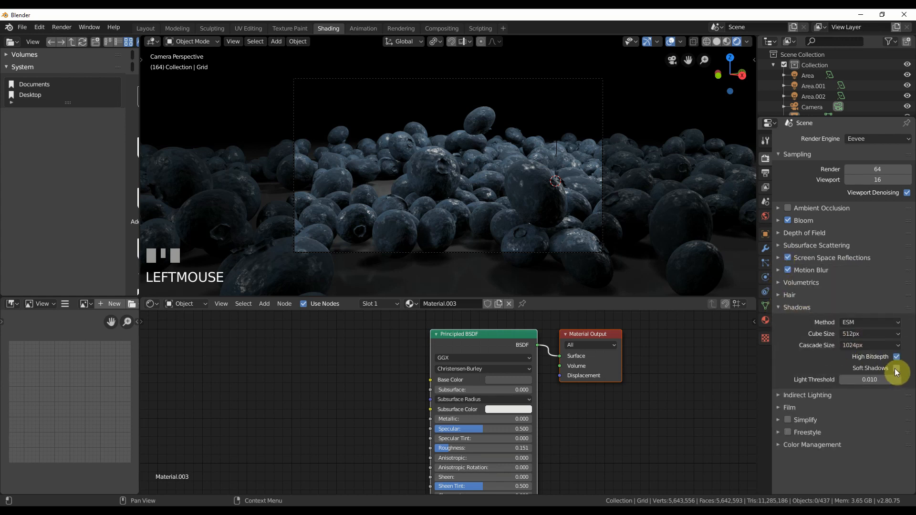
left_click(897, 369)
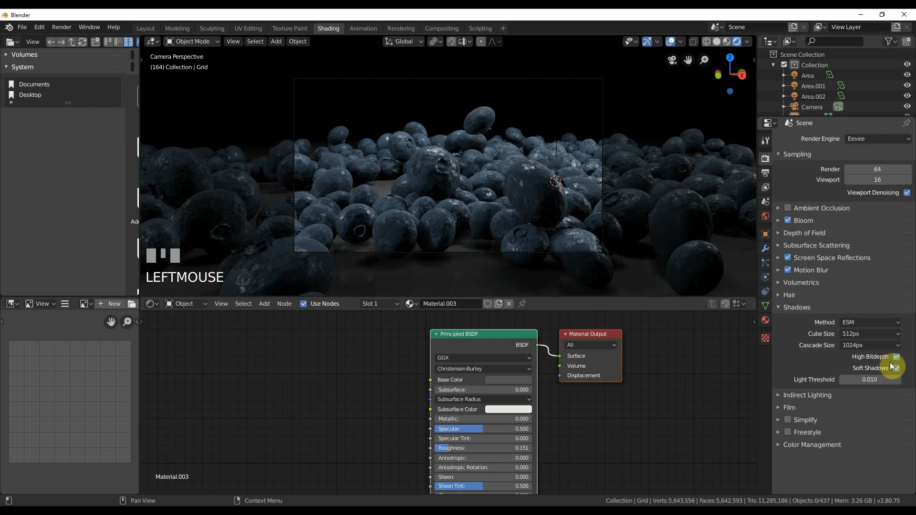
left_click(779, 307)
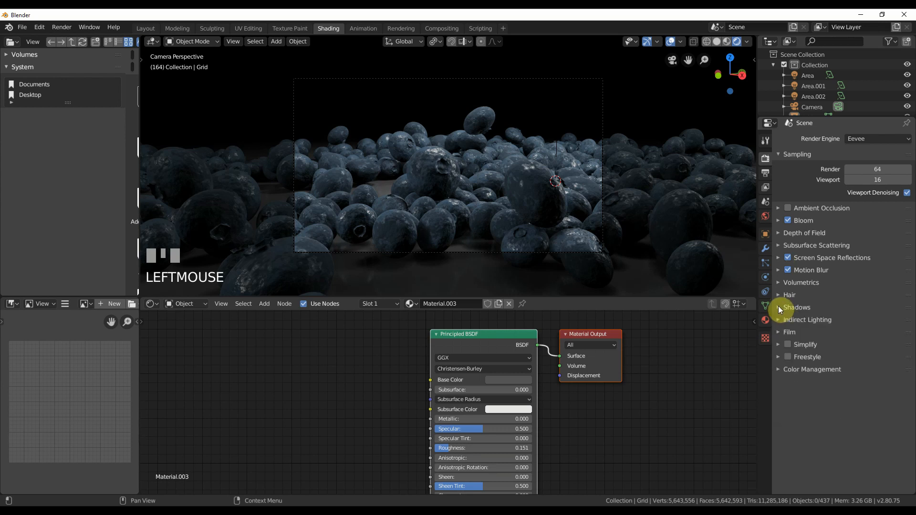
Tint the ground material's base color from neutral grey to a slightly bluish dark grey
left_click(501, 380)
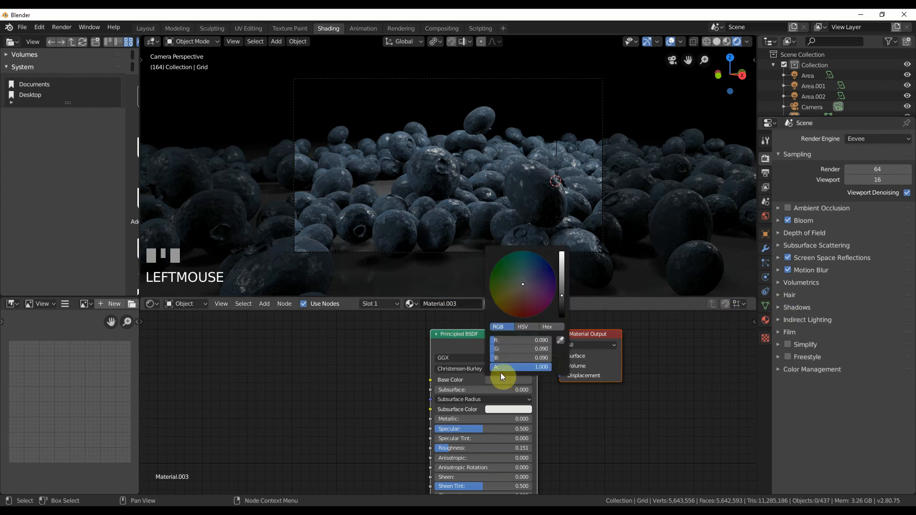
left_click(529, 276)
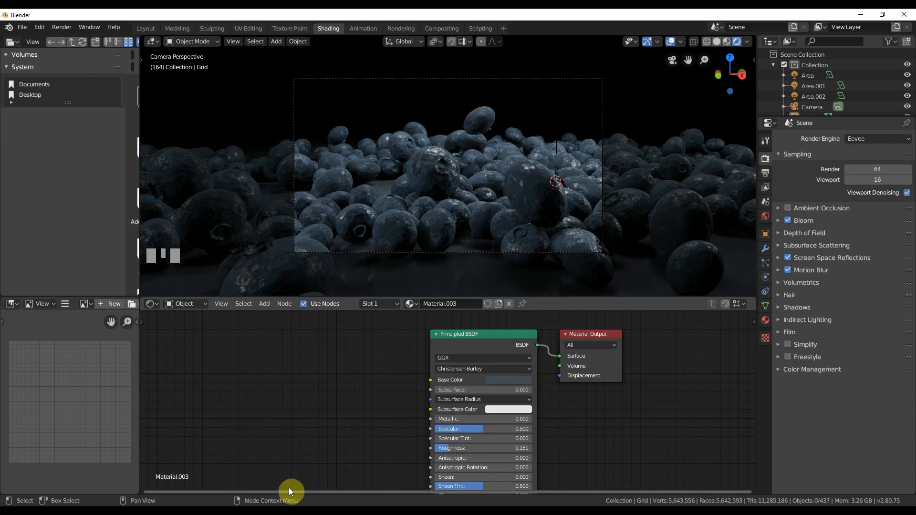
Play back the blueberry drop through the camera in the Layout workspace and stop at frame 171
left_click(146, 29)
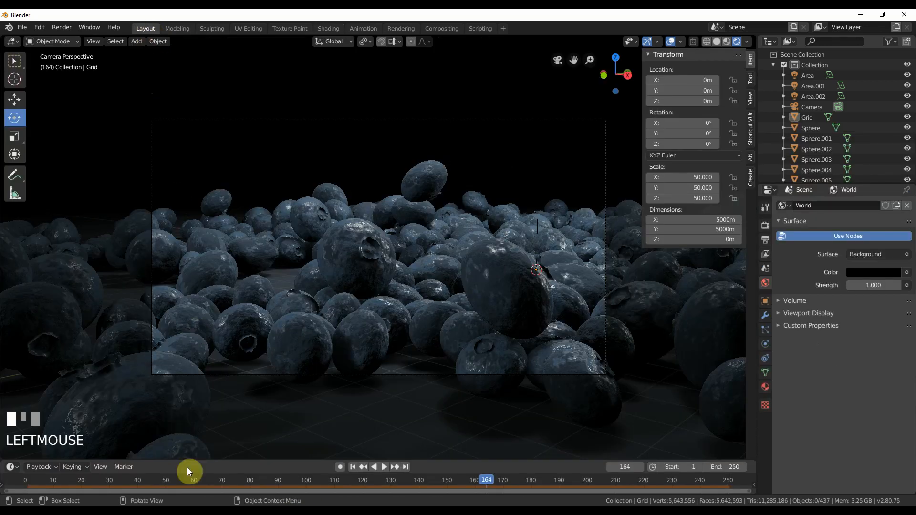
left_click_drag(173, 480, 241, 480)
key("space")
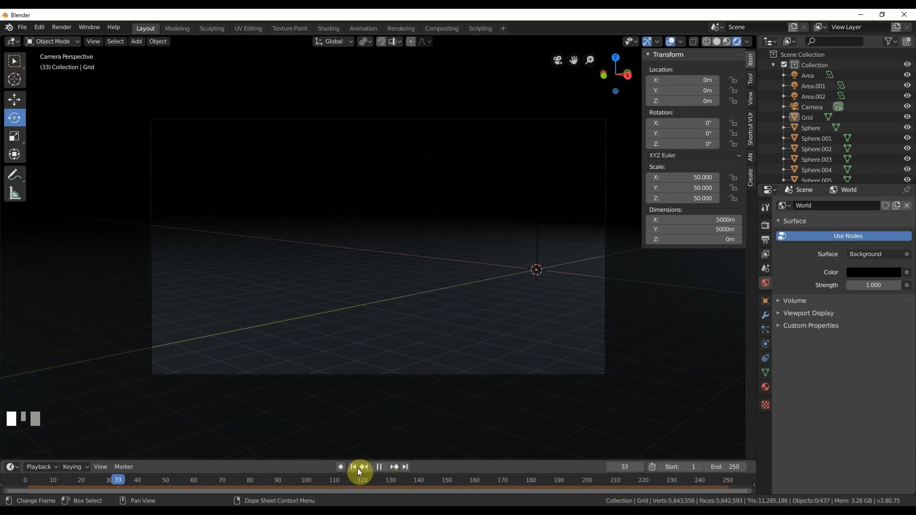
left_click(505, 459)
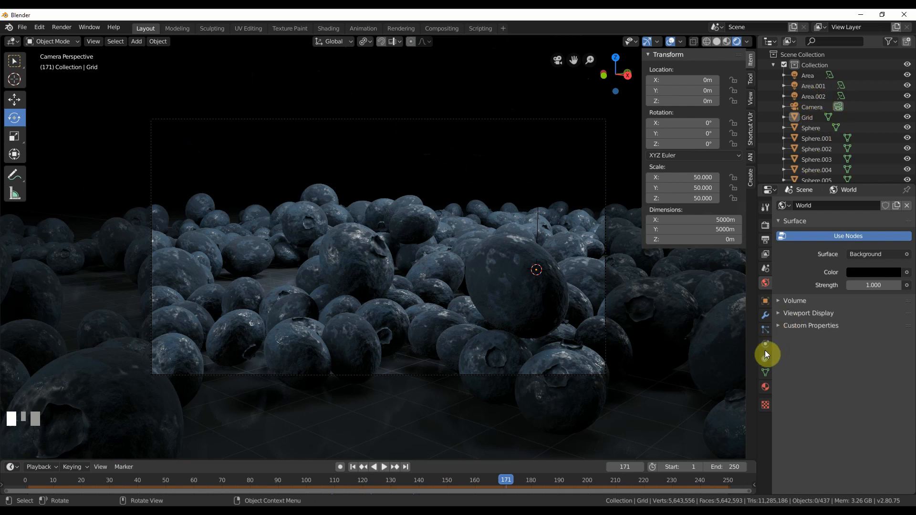
Set the power of area light Area.002 to 25000 W and of Area.001 to 7500 W
left_click(868, 273)
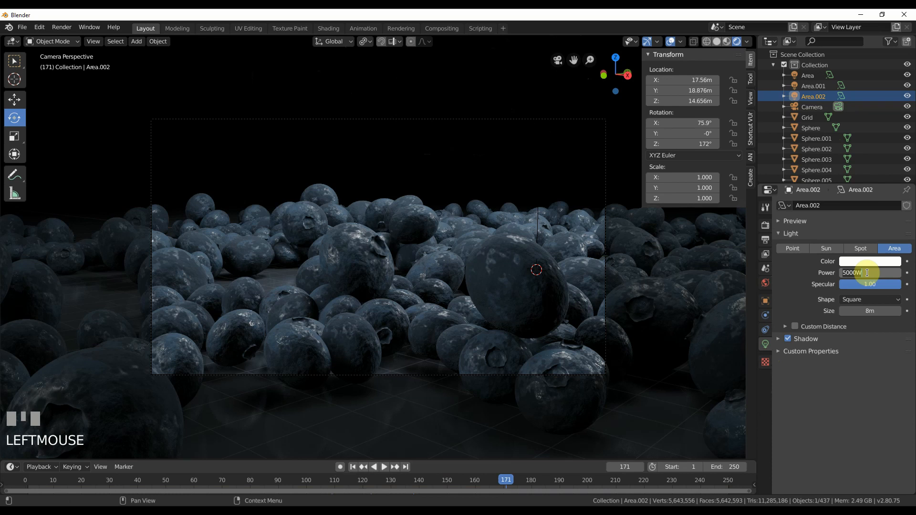
type("20000")
key("Return")
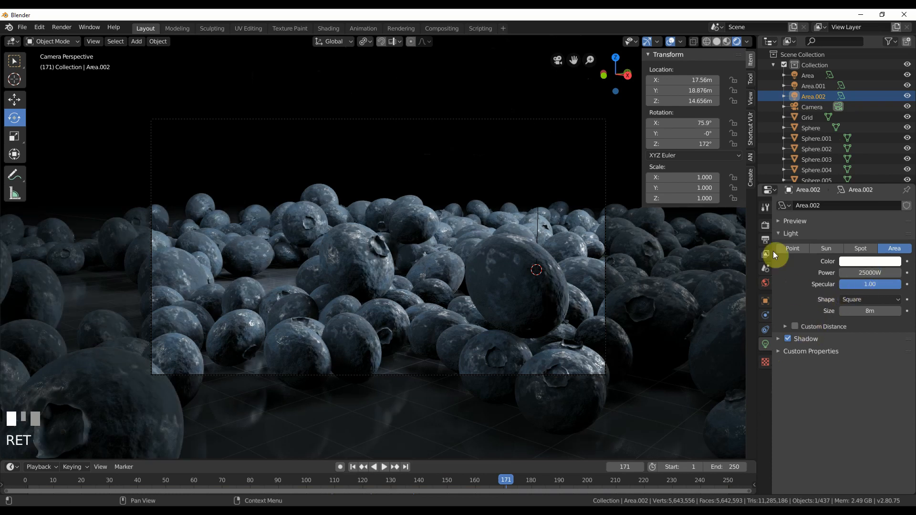
left_click(814, 86)
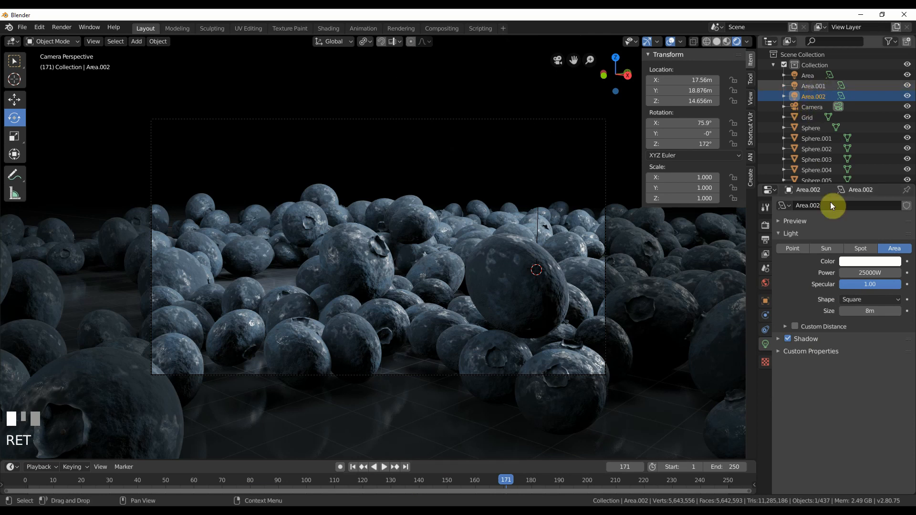
left_click(871, 273)
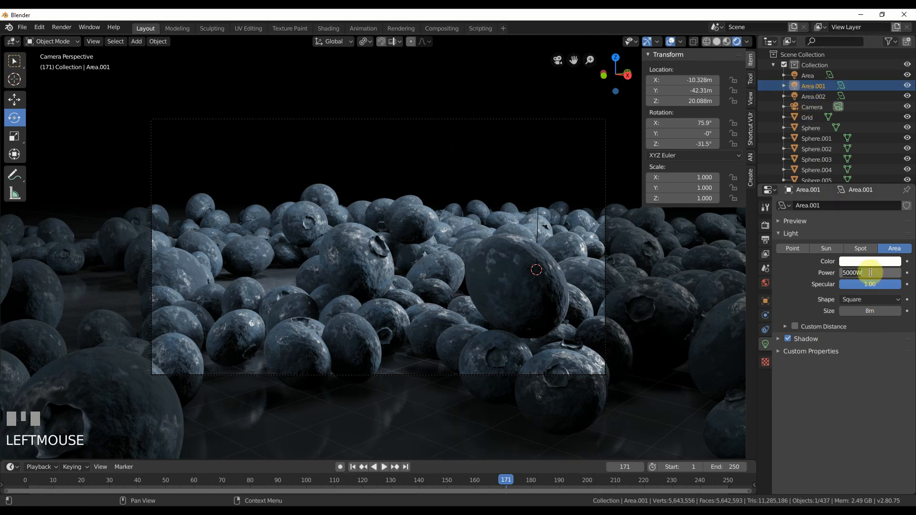
key("Return")
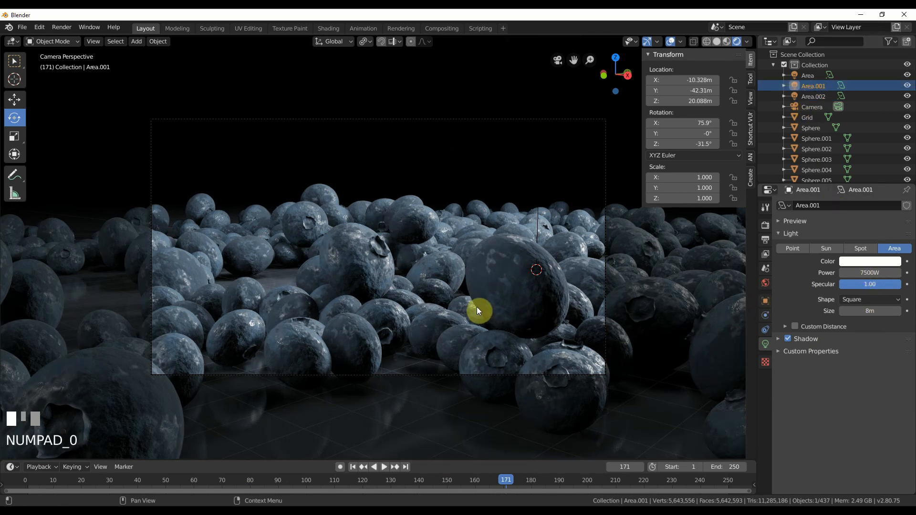
key("Return")
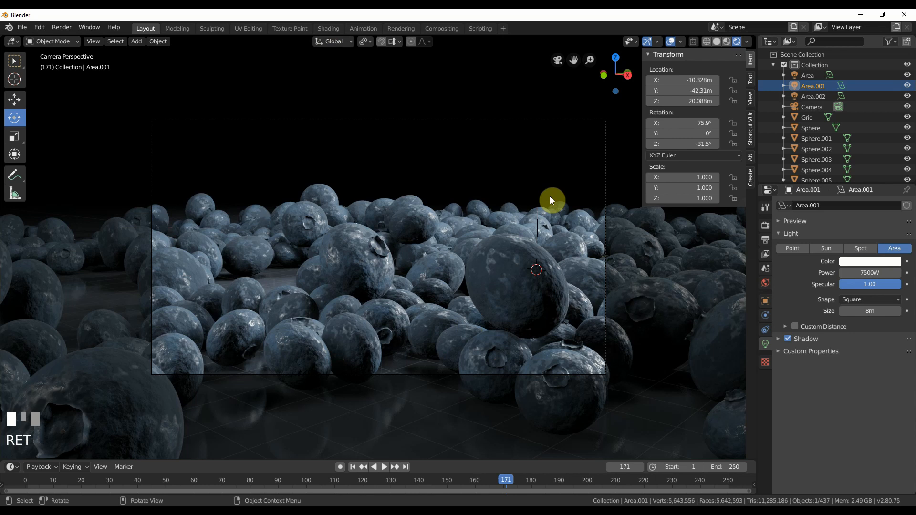
Select the large foreground blueberry in the Shading workspace and fine-tune the Strength of its material's Bump node
scroll(549, 196, "down", 1)
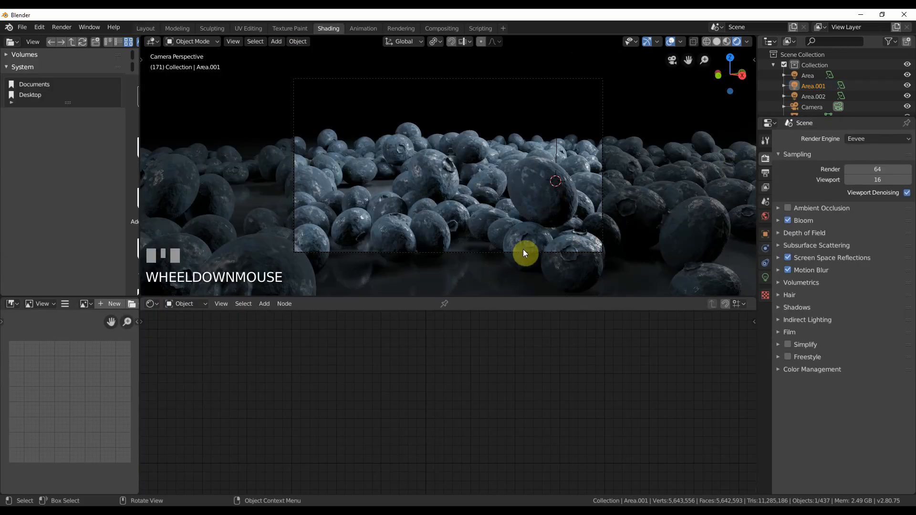
left_click(543, 178)
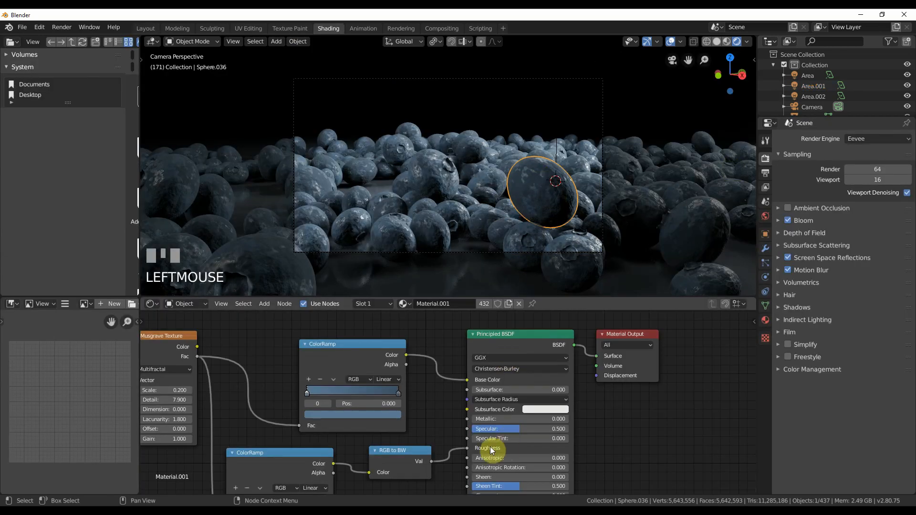
middle_click_drag(445, 430, 498, 426)
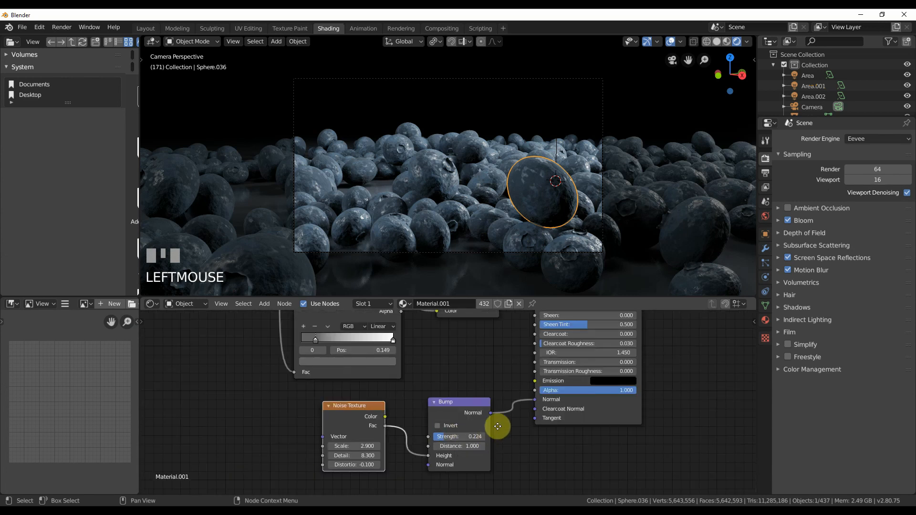
scroll(444, 431, "up", 5)
left_click_drag(442, 440, 440, 440)
scroll(418, 454, "up", 3)
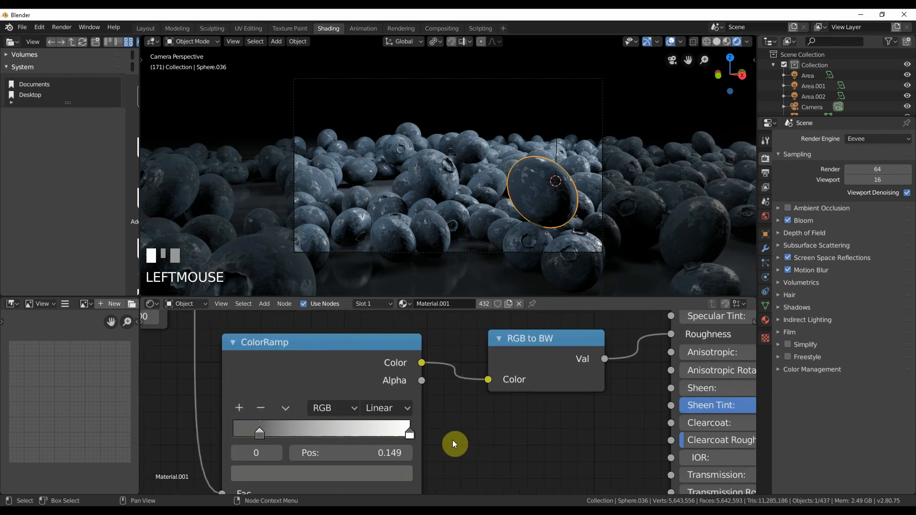
Place the dark stop of the roughness ColorRamp at 0.158 and lighten its grey to about 0.274
mouse_move(264, 434)
left_mouse_down()
mouse_move(354, 436)
mouse_move(252, 436)
left_mouse_up()
left_click(293, 472)
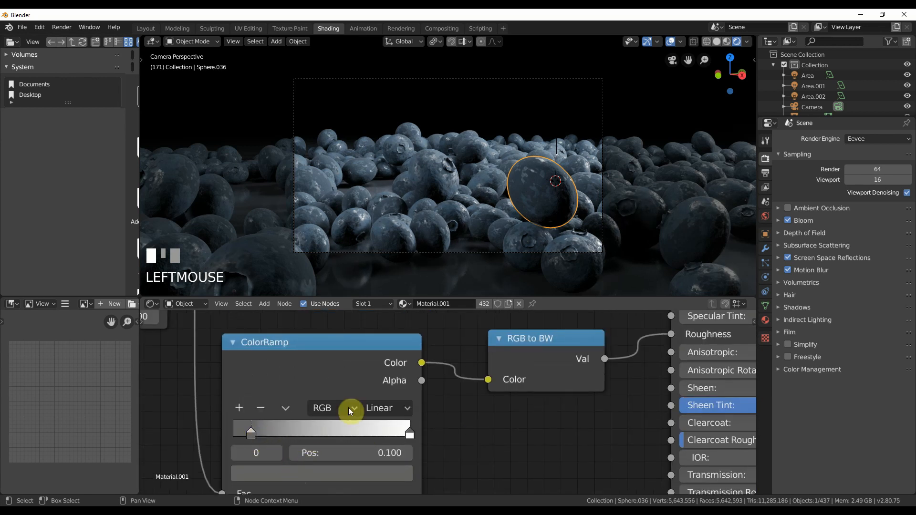
left_click_drag(374, 308, 374, 287)
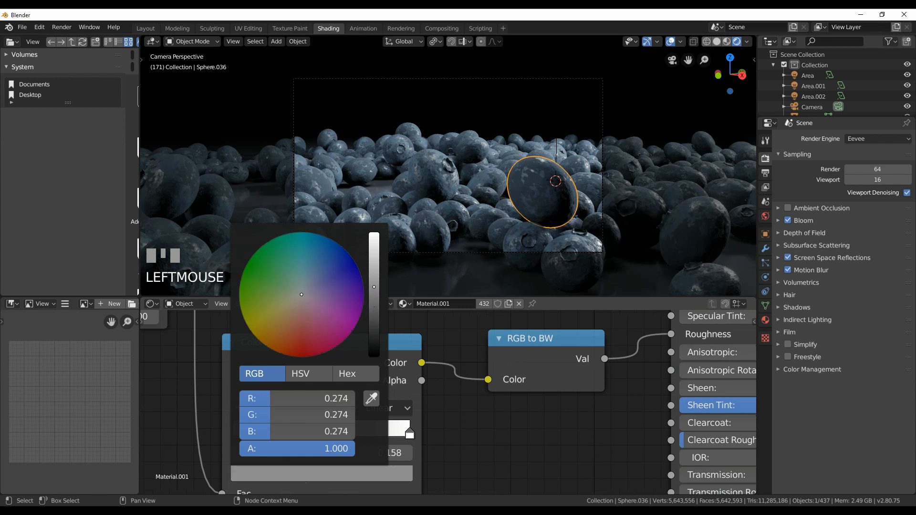
Move the base color ramp's dark blue end stop to about 0.8 and add a third stop at position 1.000
middle_click_drag(439, 327, 492, 428)
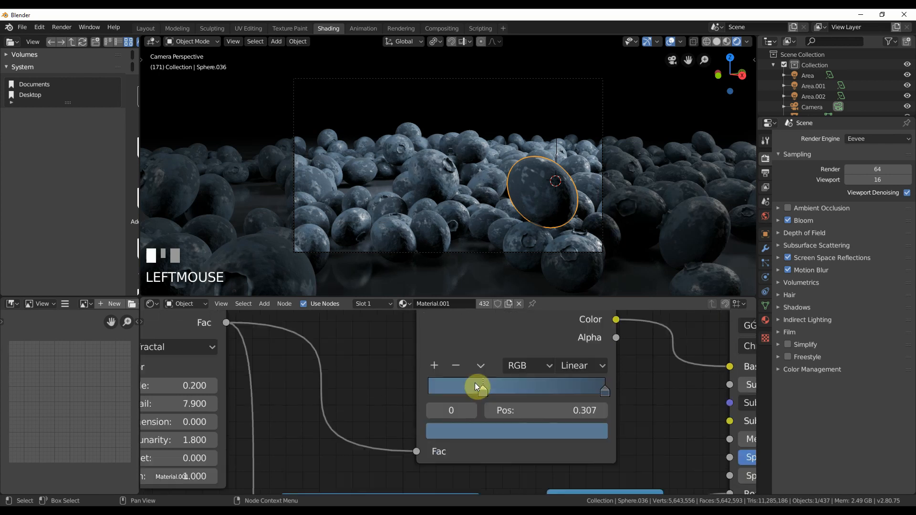
left_click_drag(475, 383, 413, 390)
left_click(605, 393)
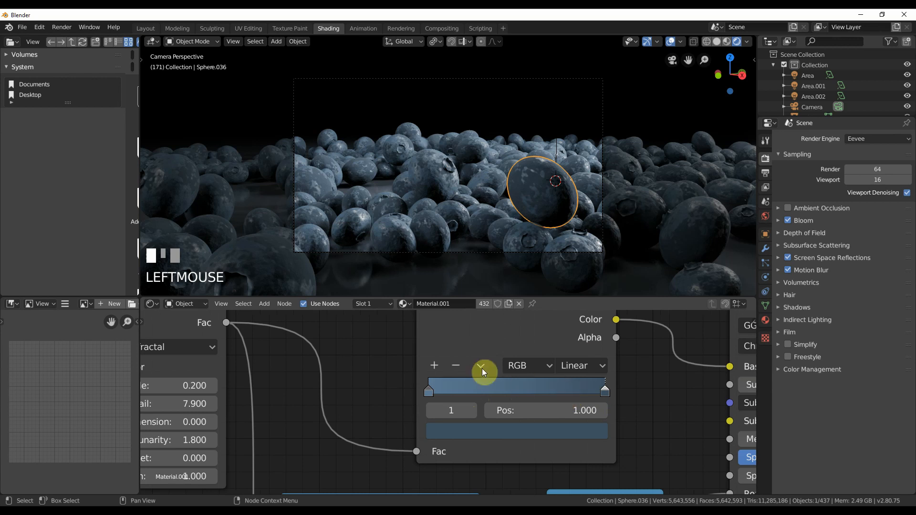
left_click_drag(605, 392, 570, 392)
left_click(499, 391, "ctrl")
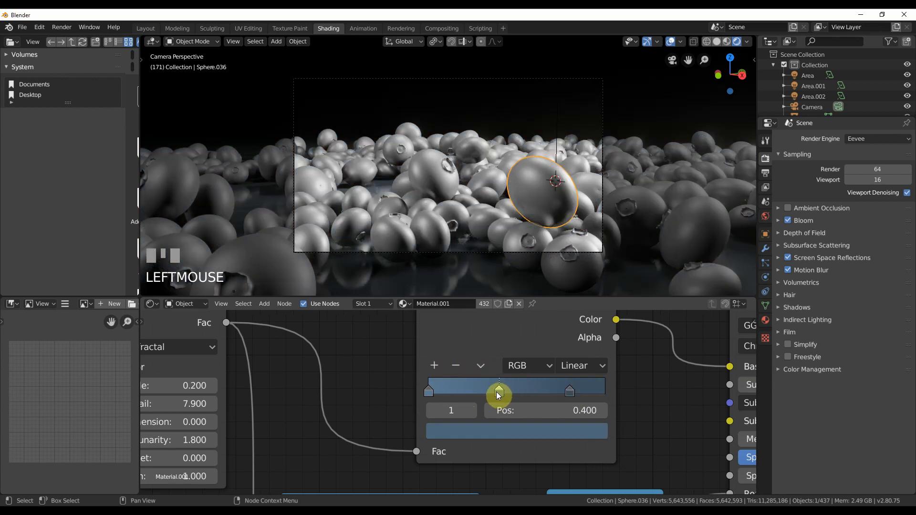
left_click_drag(543, 386, 608, 382)
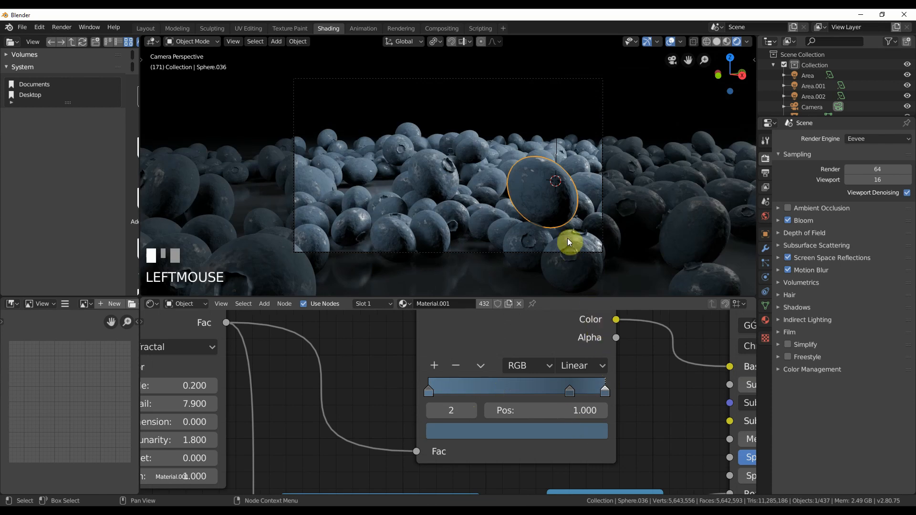
Brighten the color of the base color ramp's last stop to a lighter blue and deselect the blueberry
left_click(517, 431)
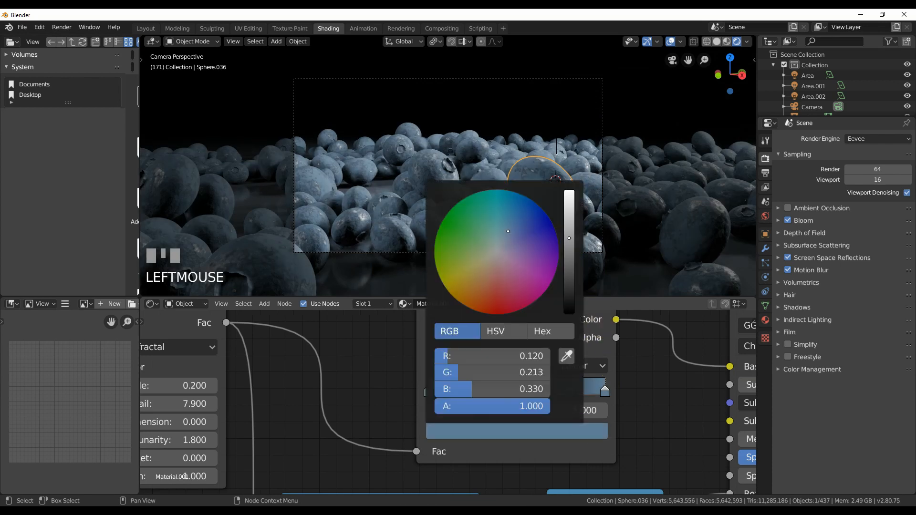
left_click_drag(569, 238, 570, 243)
left_click(532, 96)
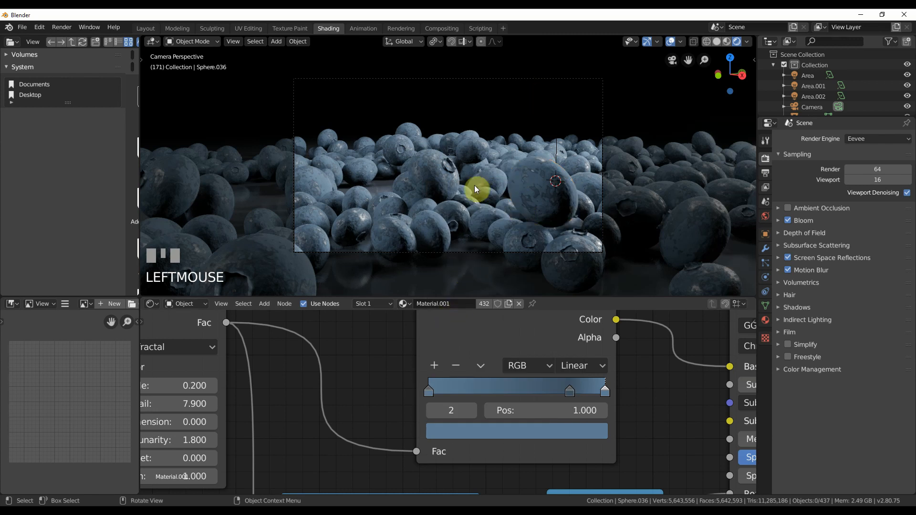
Keyframe the camera's location and rotation at frame 1 in the Layout workspace
left_click(145, 28)
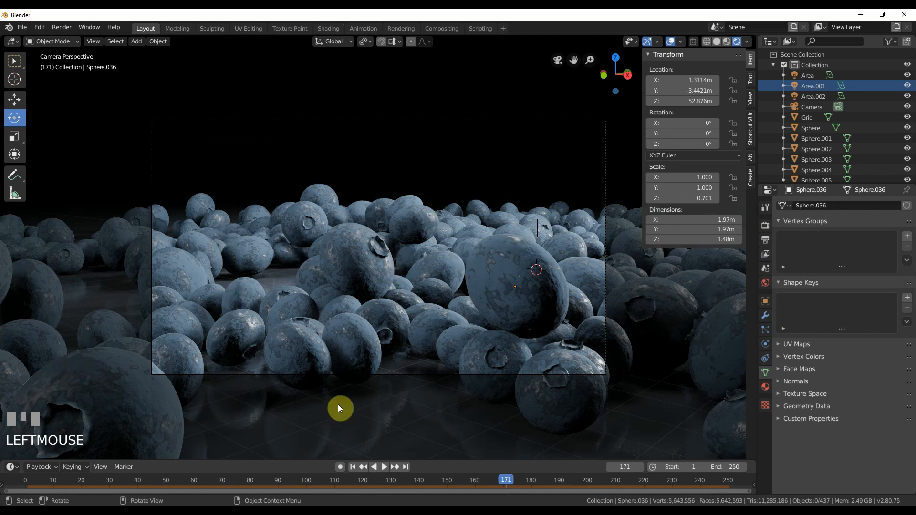
left_click_drag(27, 479, 28, 480)
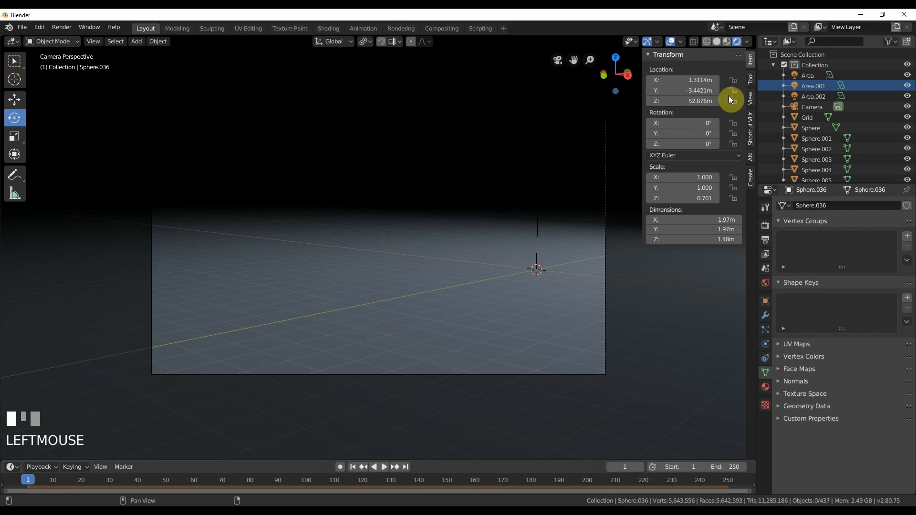
left_click(807, 108)
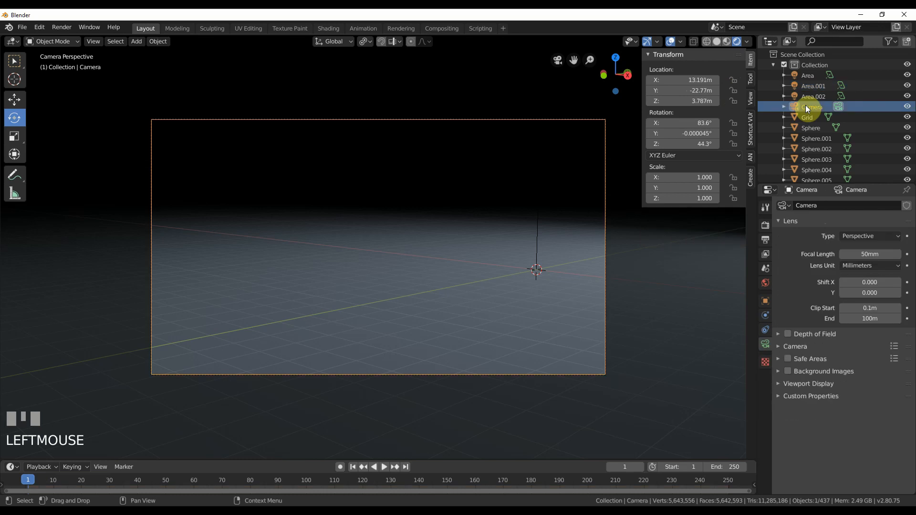
right_click(678, 91)
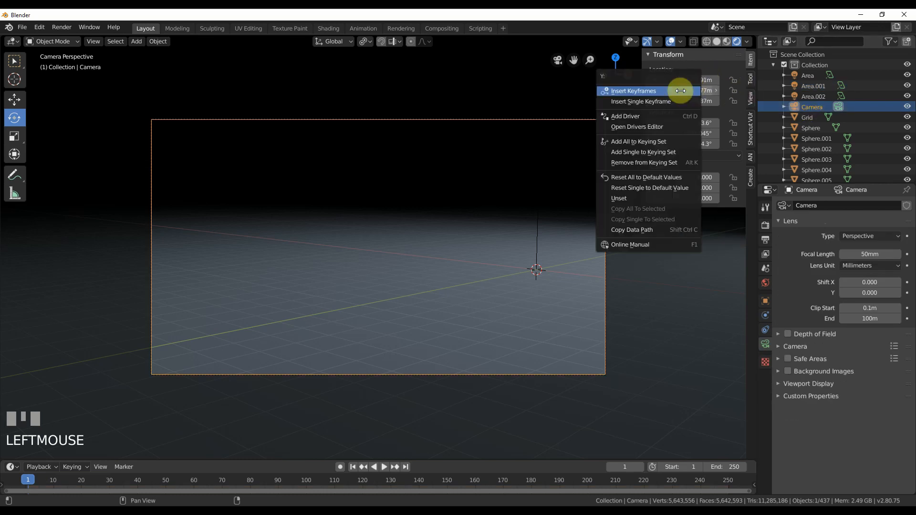
left_click(680, 91)
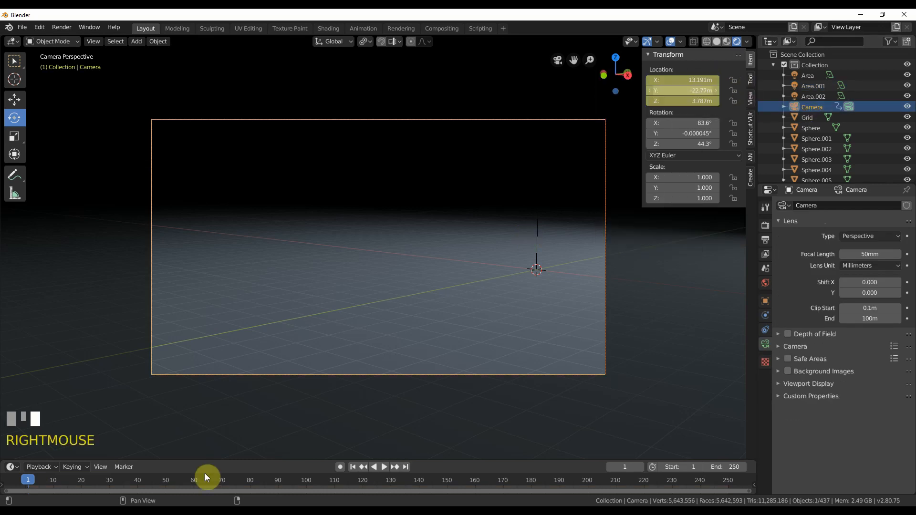
right_click(676, 130)
left_click(675, 130)
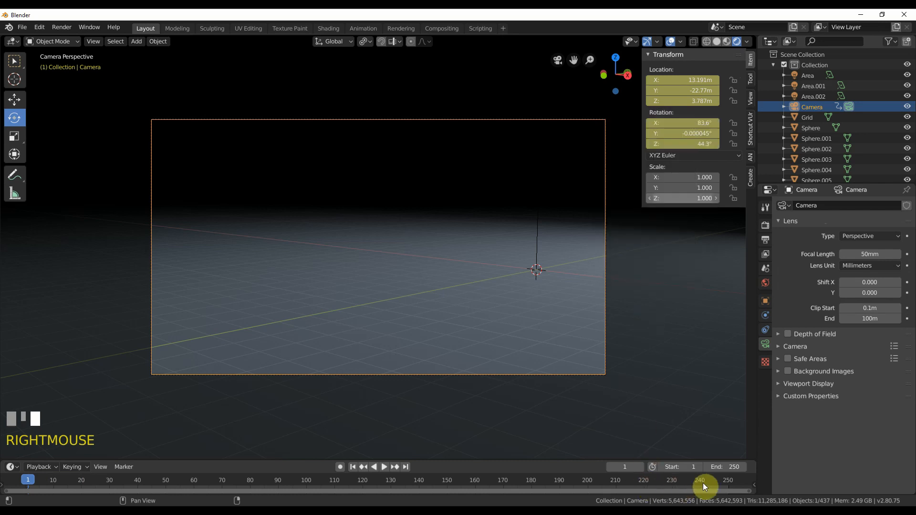
Go to frame 250 and lock the camera to the view while looking through the camera
left_click(728, 480)
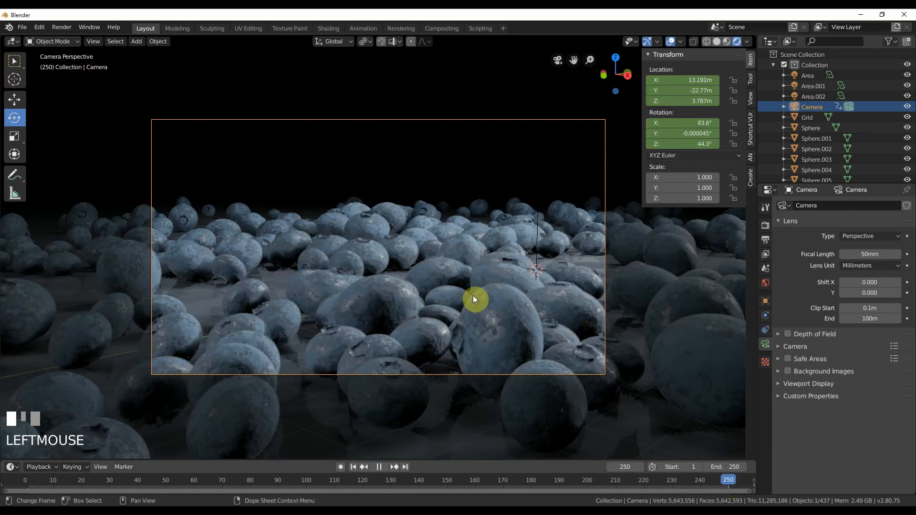
middle_click_drag(474, 297, 474, 296)
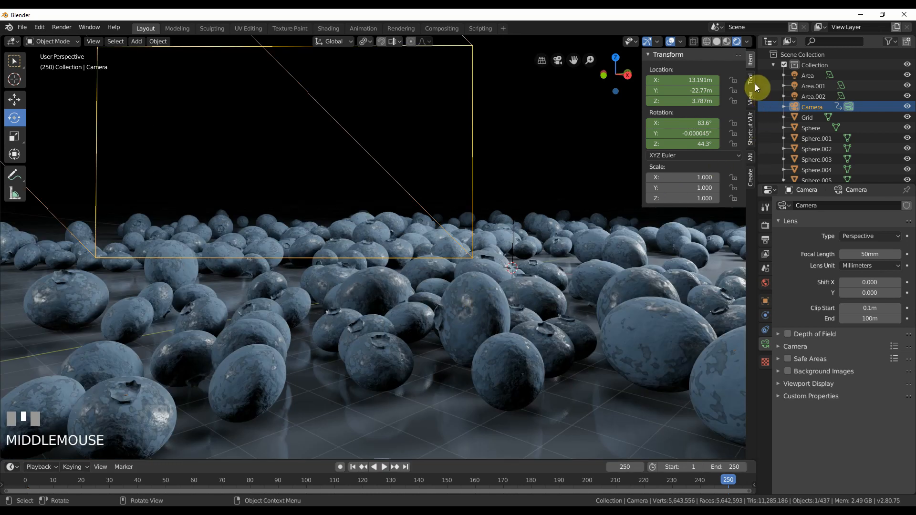
left_click(751, 100)
key("KP_0")
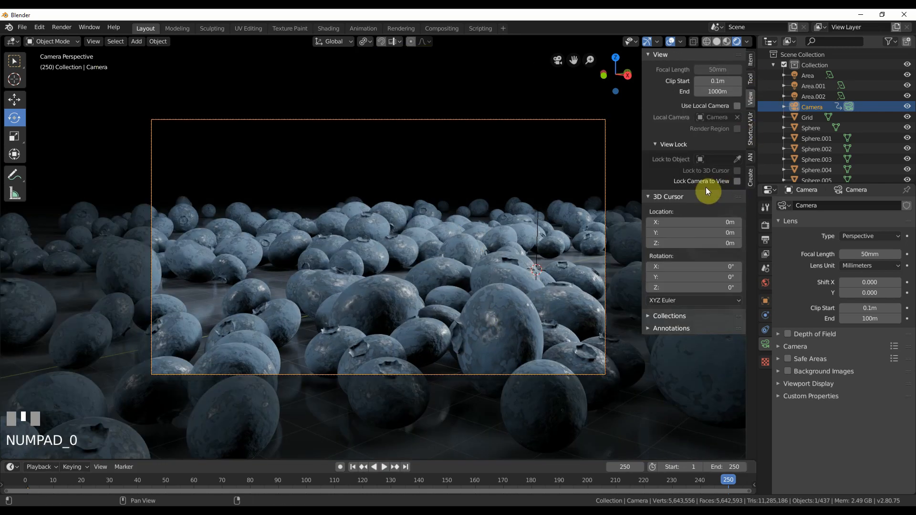
left_click(738, 181)
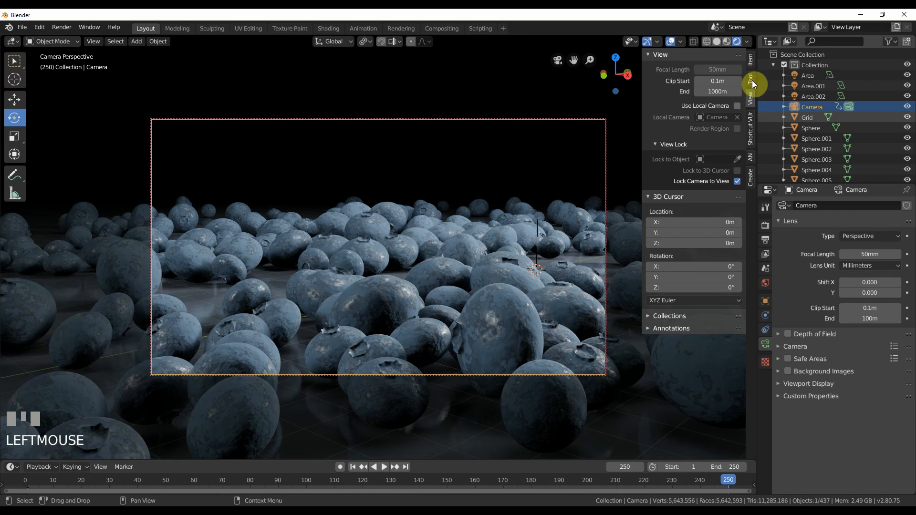
left_click(751, 63)
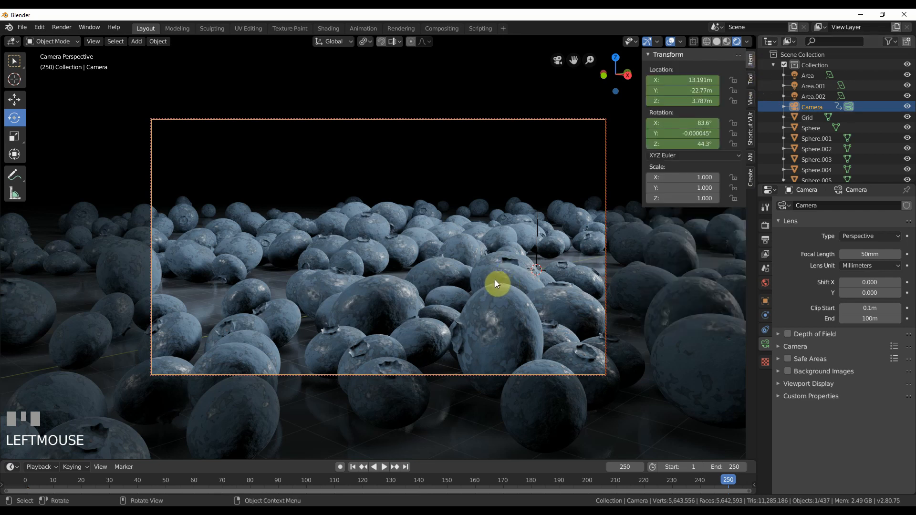
Orbit the camera to about X 18.094, Y -14.939, Z 3.5166 m, keyframe its location and rotation at frame 250, and preview the move
middle_click_drag(483, 283, 481, 284)
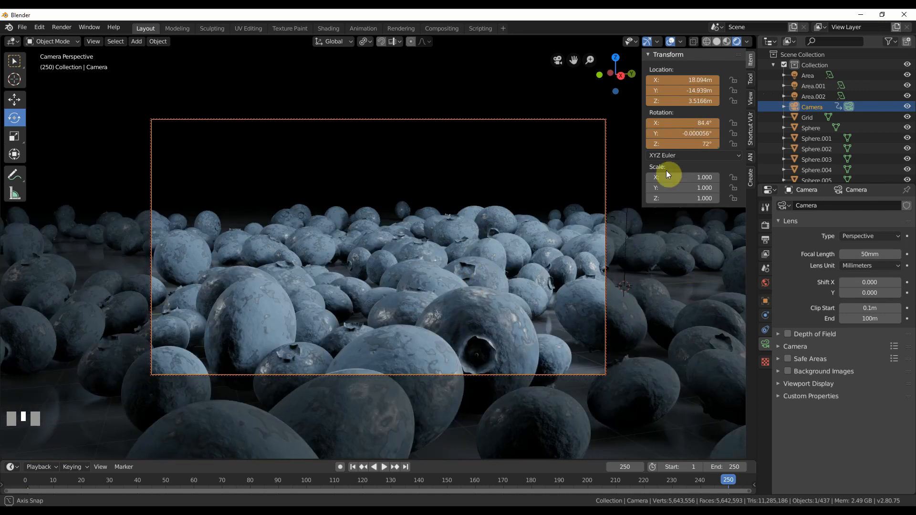
right_click(684, 94)
left_click(684, 94)
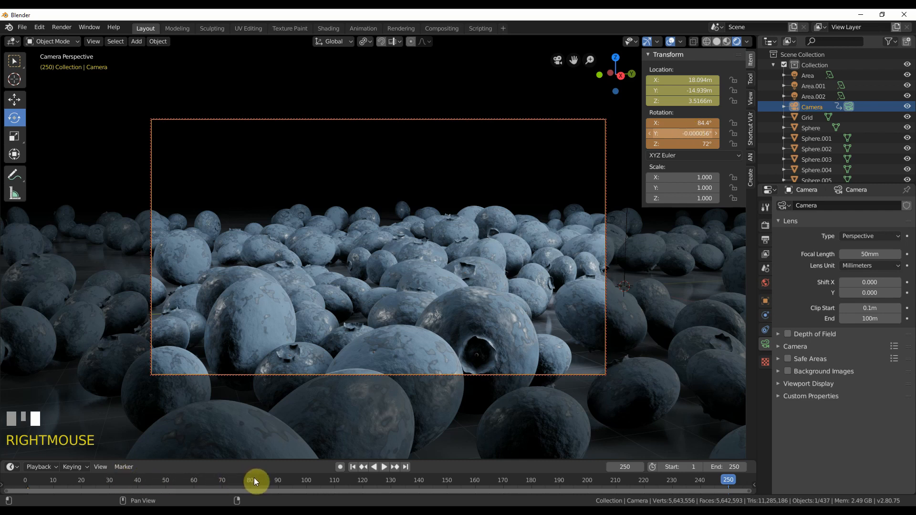
left_click_drag(285, 479, 316, 480)
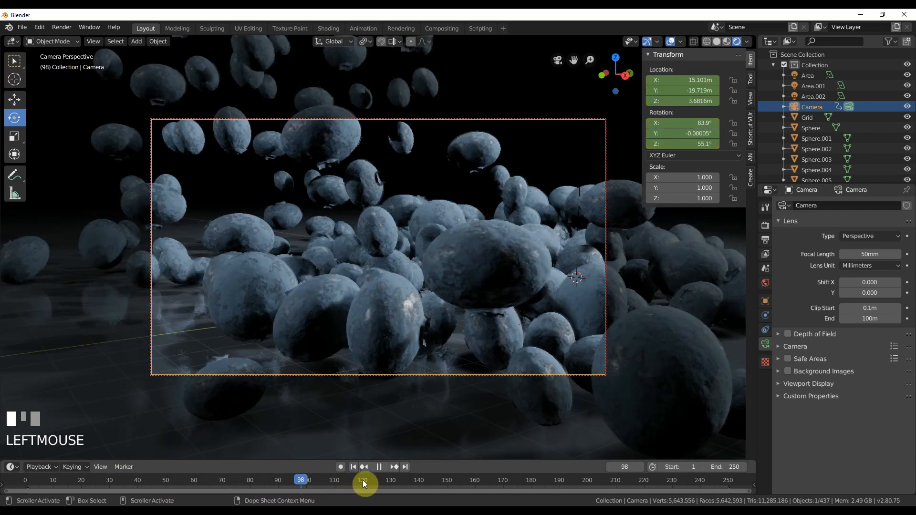
left_click_drag(466, 481, 274, 483)
key("space")
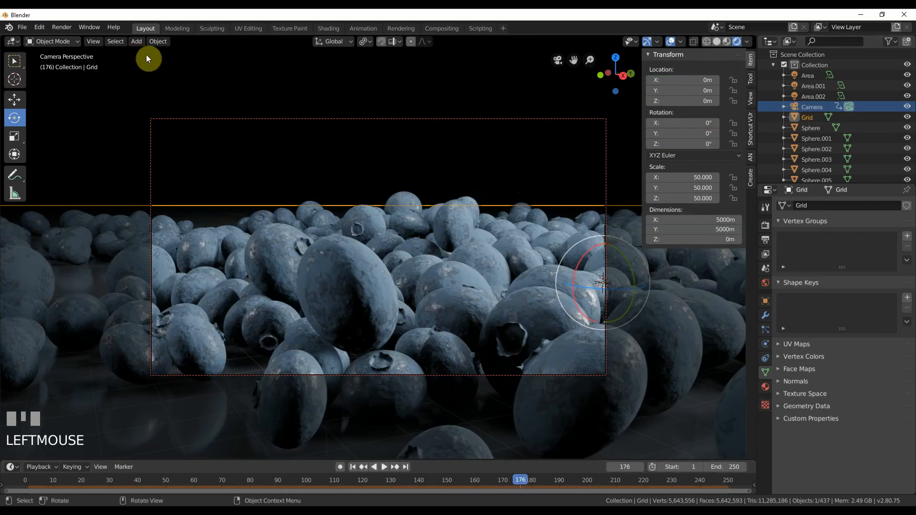
Add a Plain Axes empty at the world origin, show the scene in wireframe, and restore the empty's scale to 1.000
left_click(138, 41)
mouse_move(163, 147)
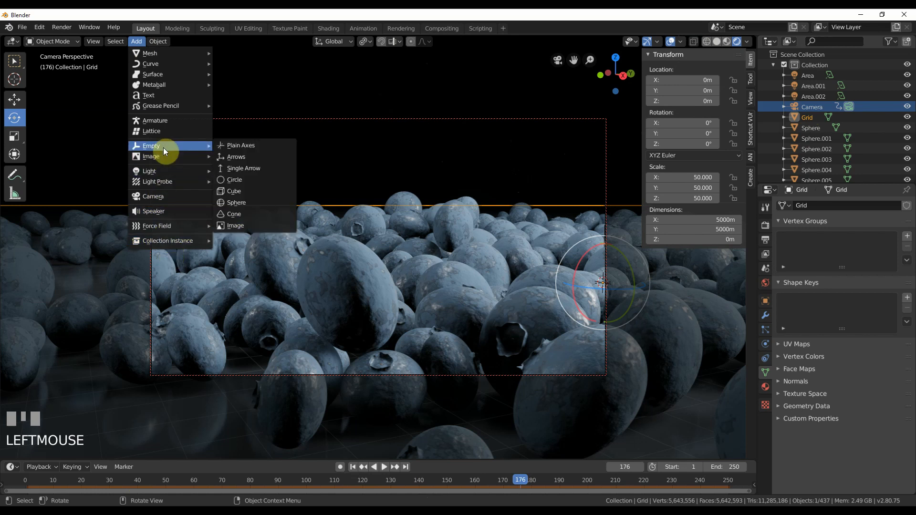
left_click(273, 146)
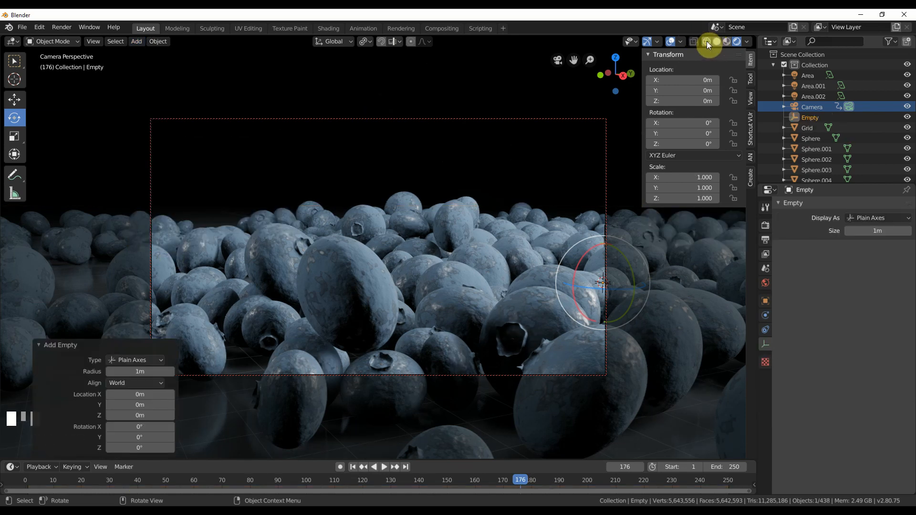
left_click(589, 285)
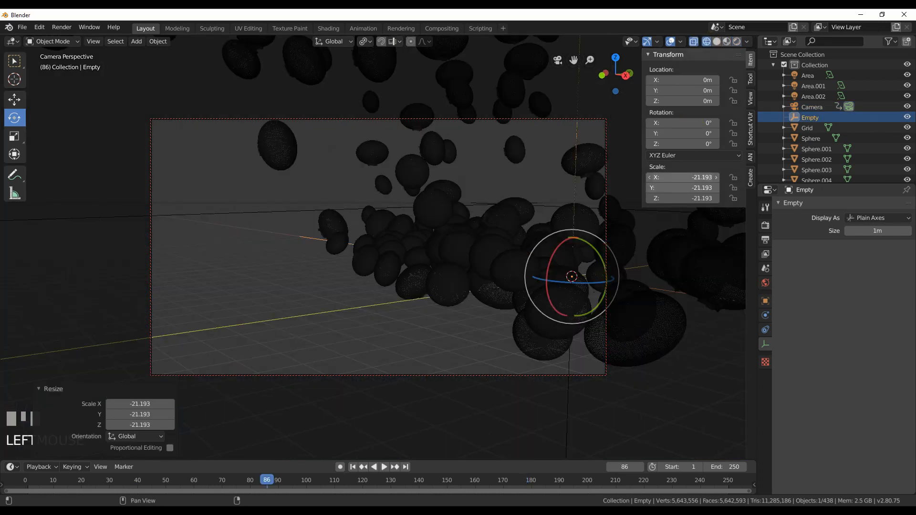
key("Return")
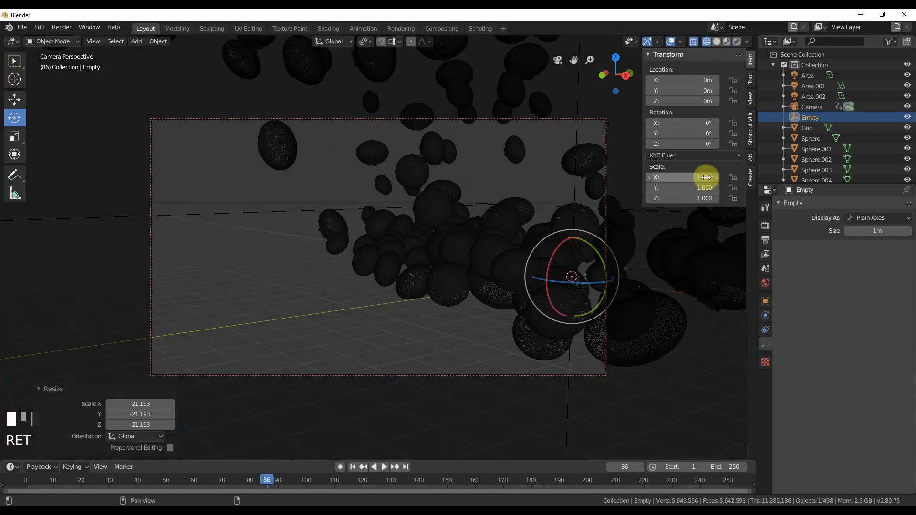
Move the empty among the berries to about X -3.5745, Y -5.5182, Z 1.0963 m and check its placement across the animation
left_click(17, 98)
left_click_drag(573, 276, 486, 241)
key("space")
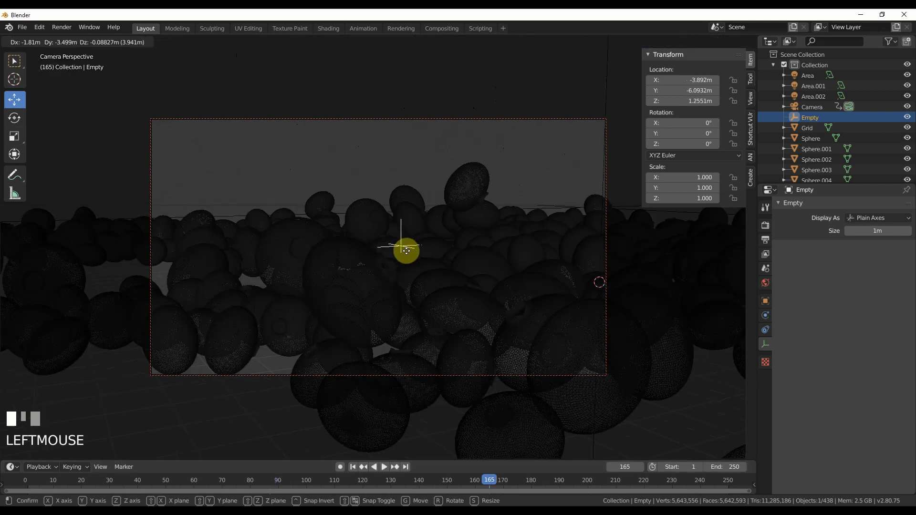
left_click_drag(403, 250, 337, 502)
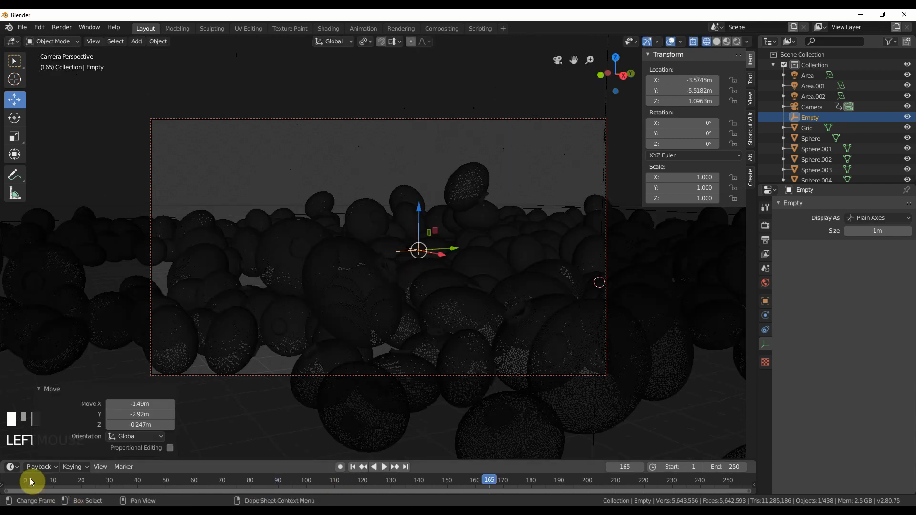
left_click_drag(29, 478, 520, 483)
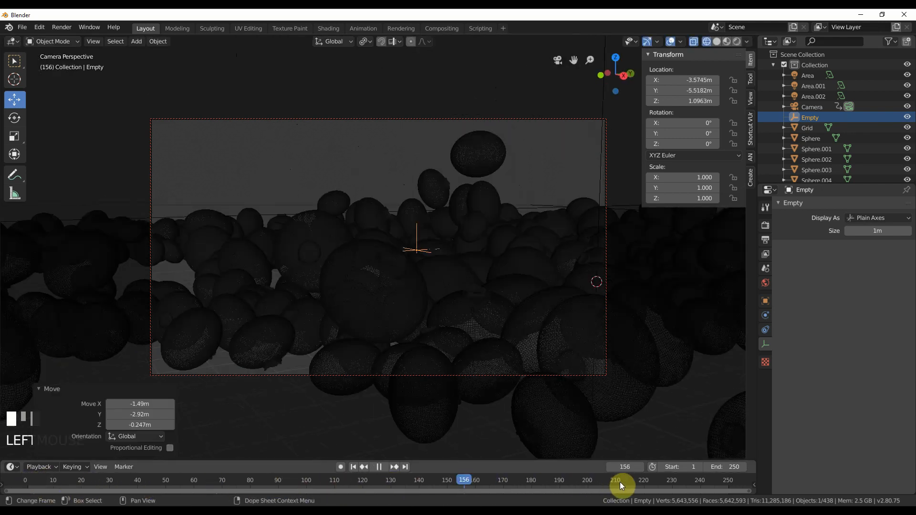
left_click_drag(620, 482, 709, 483)
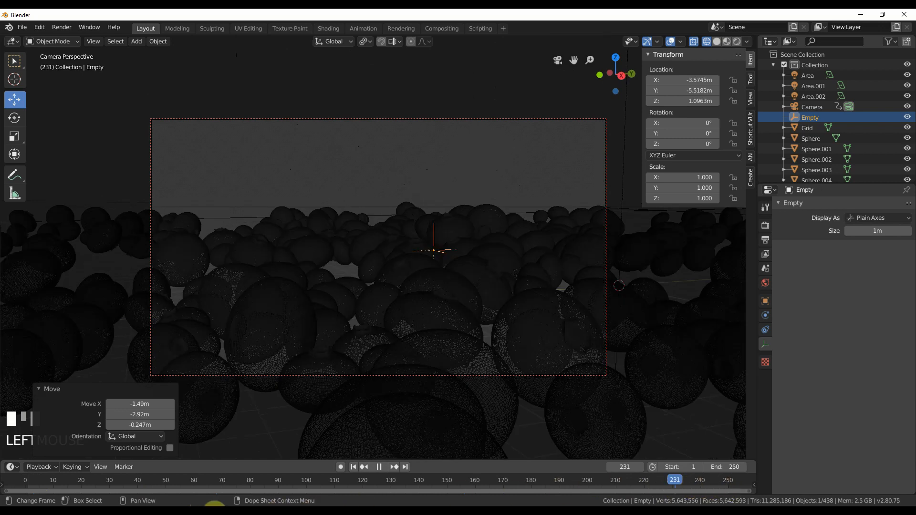
left_click(372, 482)
Return to rendered shading and enable the camera's depth of field with the Empty as its focus object
left_click(738, 42)
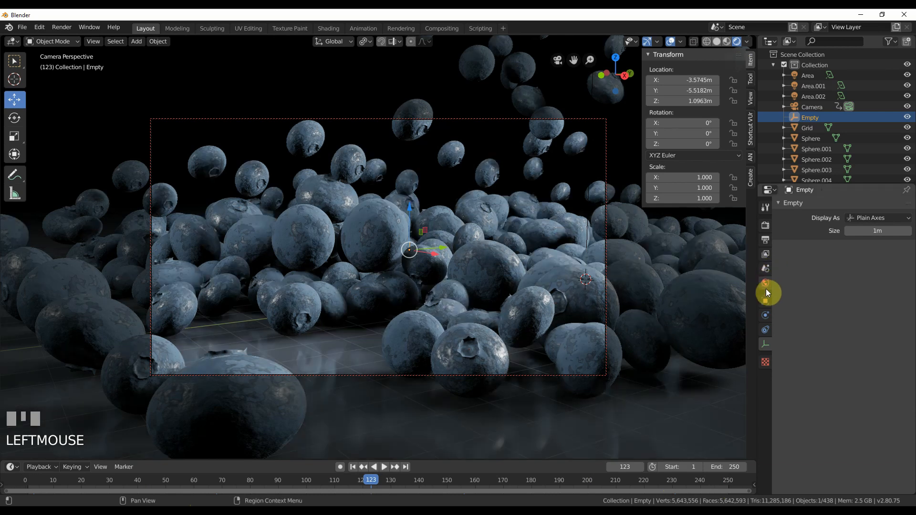
left_click(815, 110)
left_click(778, 334)
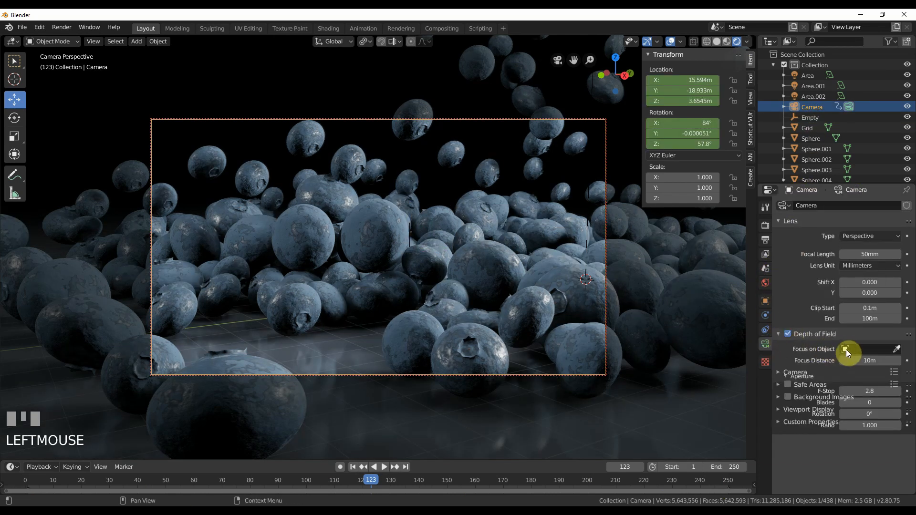
left_click(818, 406)
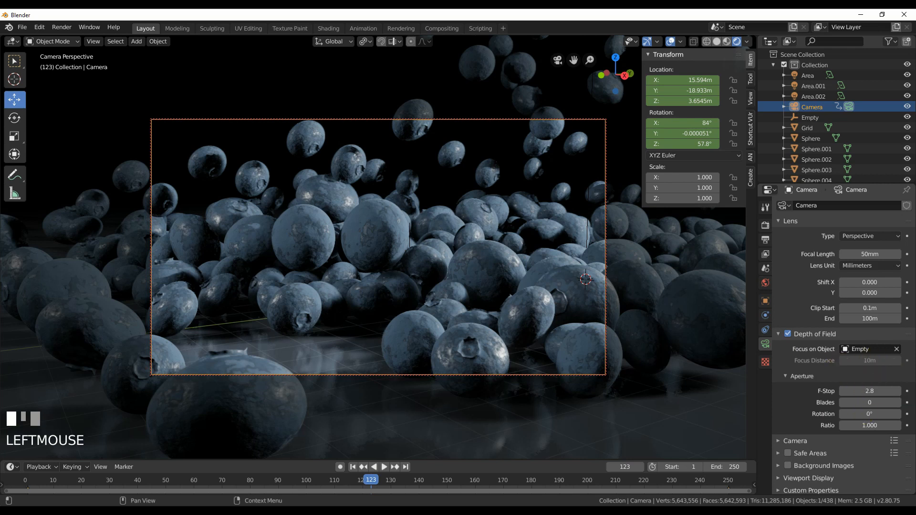
Set the camera's depth of field F-Stop to 0.18 and scrub through the animation to check the blur
mouse_move(870, 391)
left_mouse_down()
mouse_move(855, 391)
mouse_move(876, 391)
left_mouse_up()
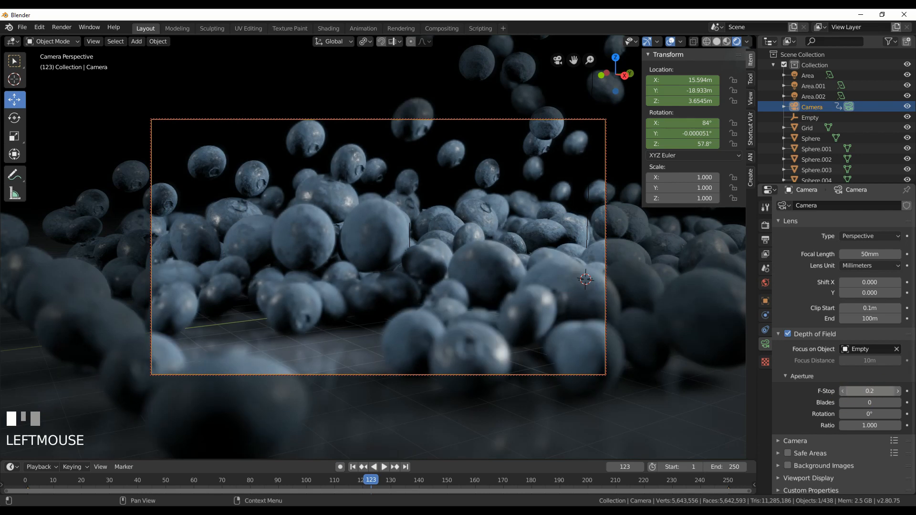
left_click(859, 391)
type(".18")
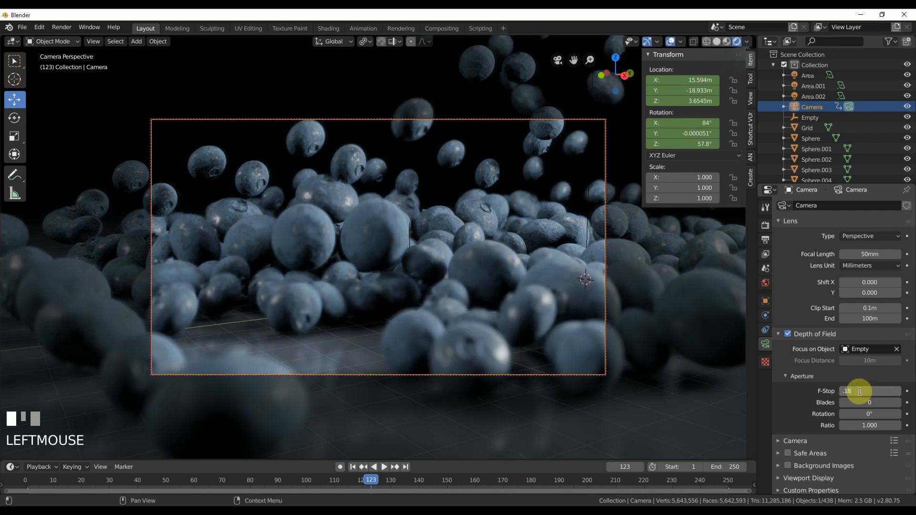
key("Return")
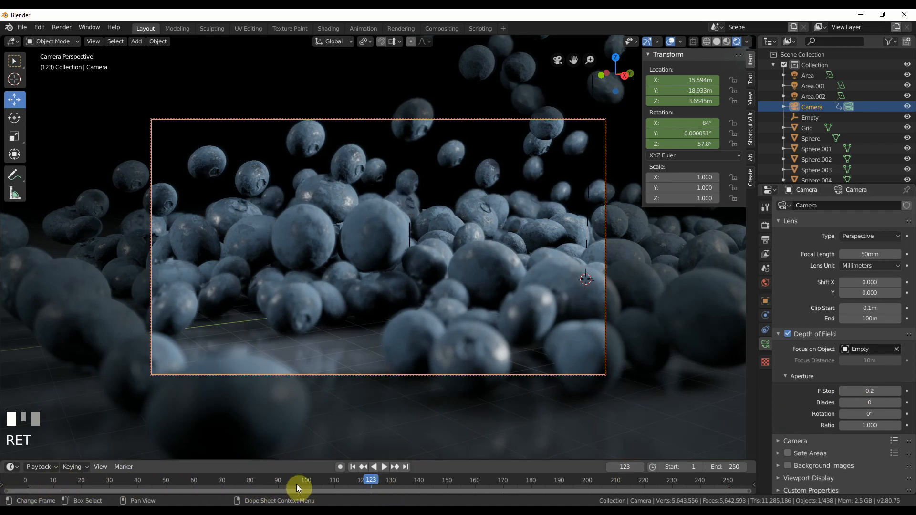
left_click_drag(401, 489, 465, 488)
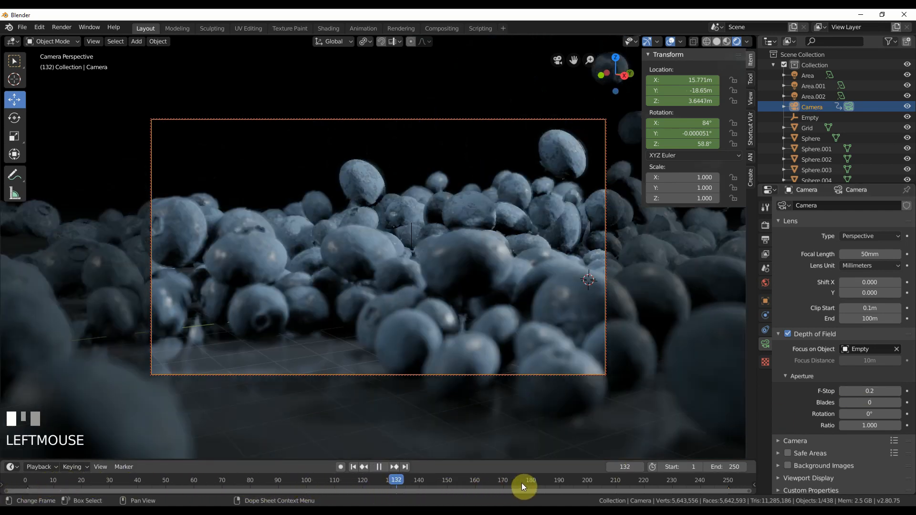
left_click_drag(608, 479, 640, 478)
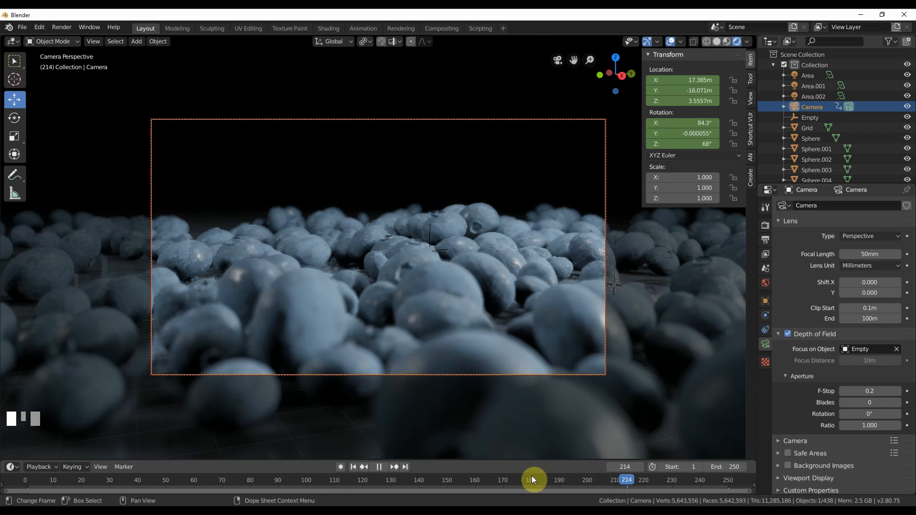
left_click_drag(415, 483, 315, 489)
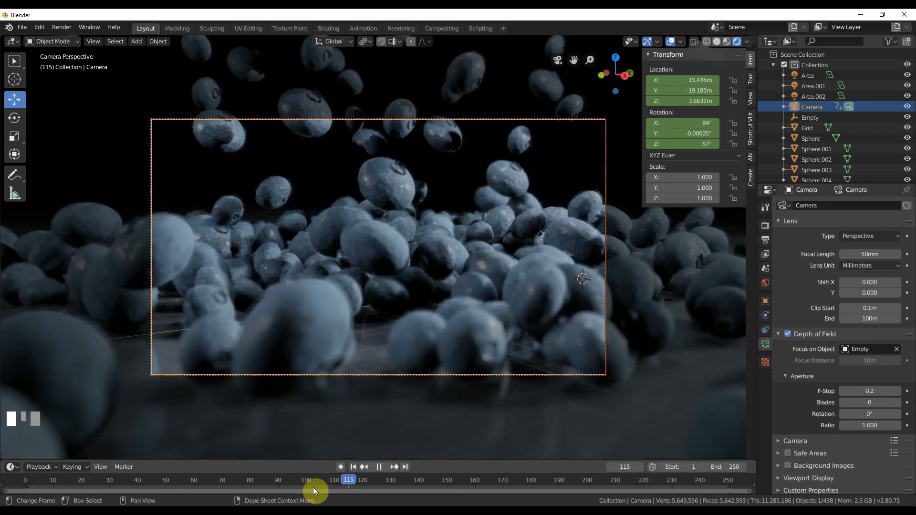
left_click(510, 481)
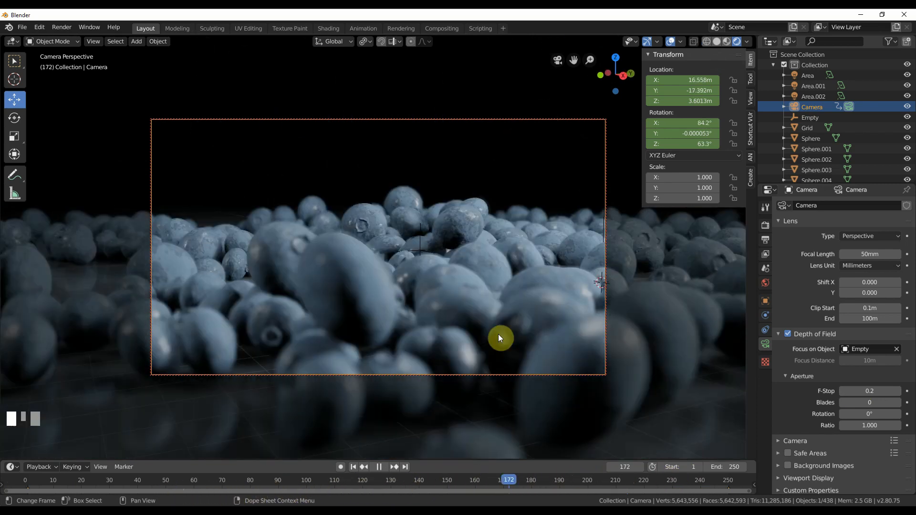
Test the focus shift by moving the empty back and forth along X, leaving it at about -3.5015 m, and stop at frame 95
left_click(421, 247)
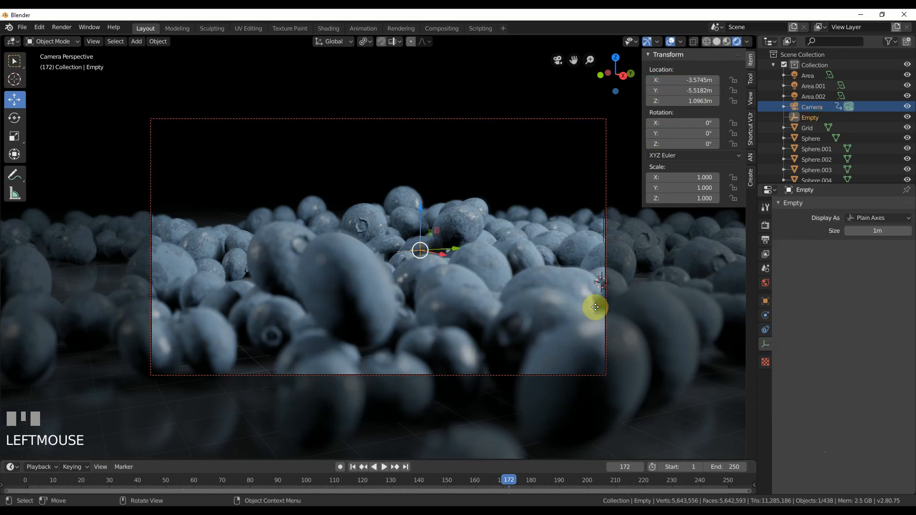
left_click_drag(596, 308, 428, 336)
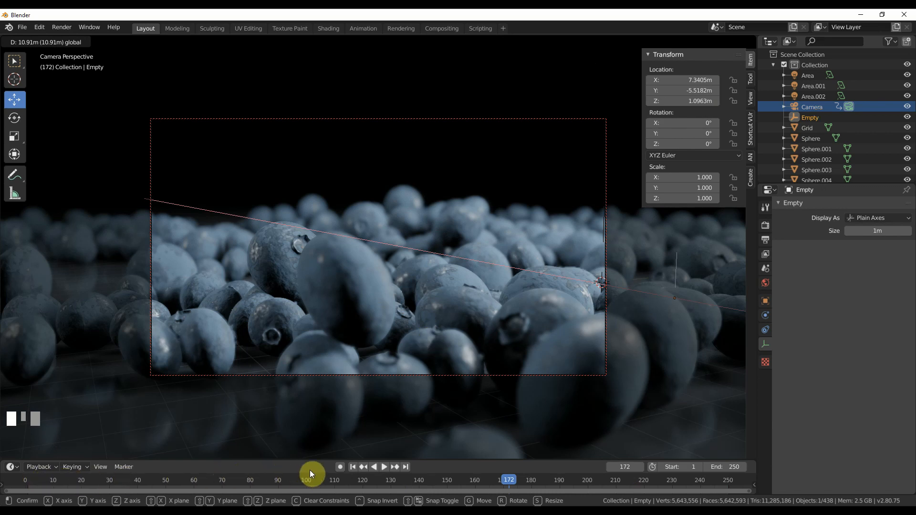
left_click_drag(317, 471, 309, 471)
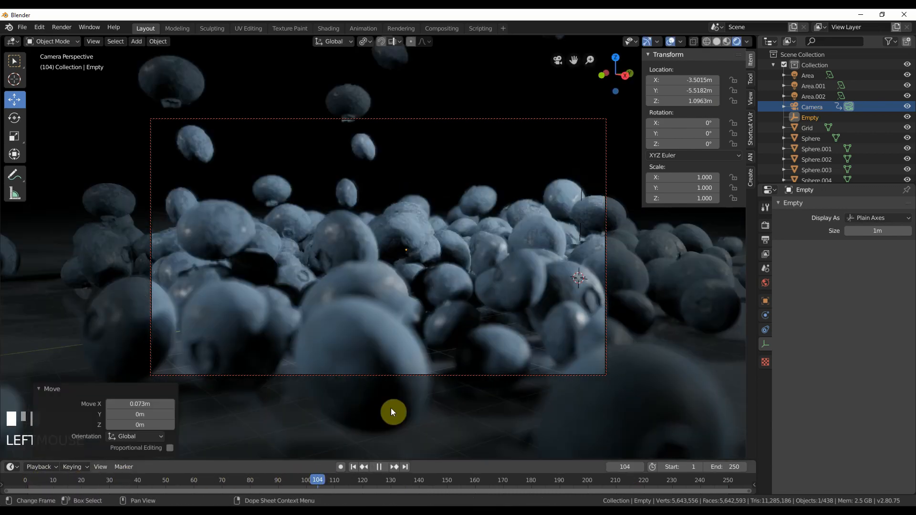
key("Escape")
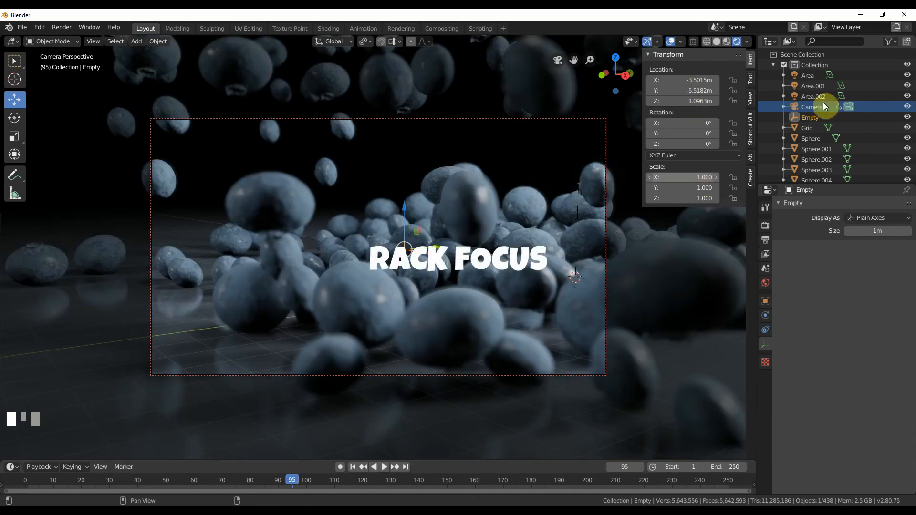
Keyframe the empty's location at frame 95, and at frame 186 with it moved to about X 9.187, Y -11.077, Z 1.1325 m
left_click(814, 119)
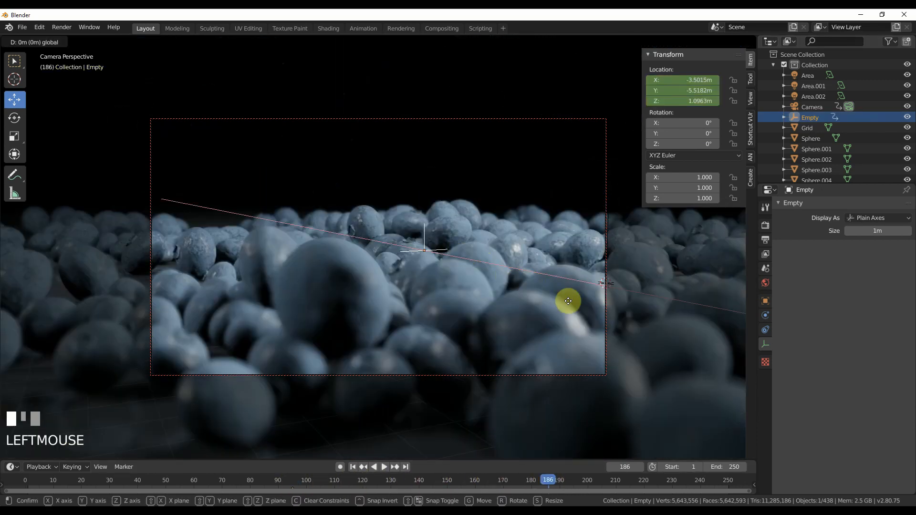
left_click_drag(568, 302, 600, 317)
left_click_drag(580, 282, 582, 283)
key("g")
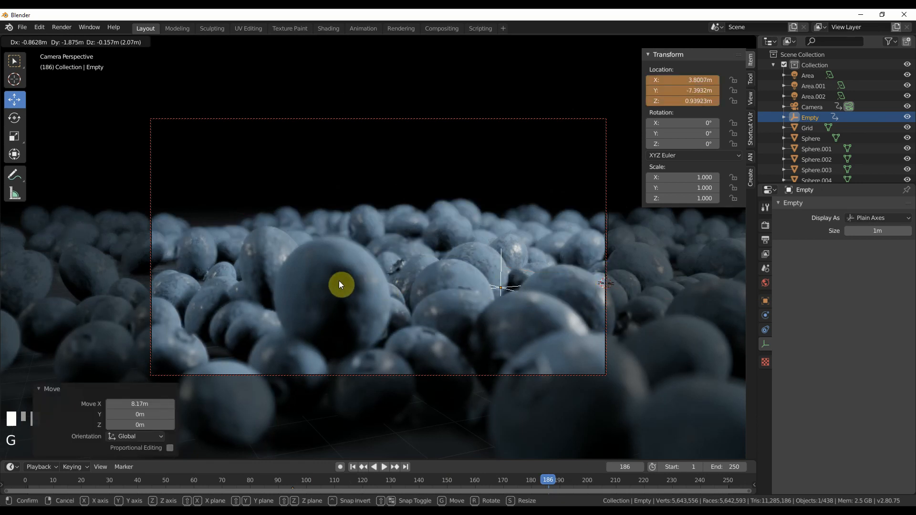
left_click(534, 335)
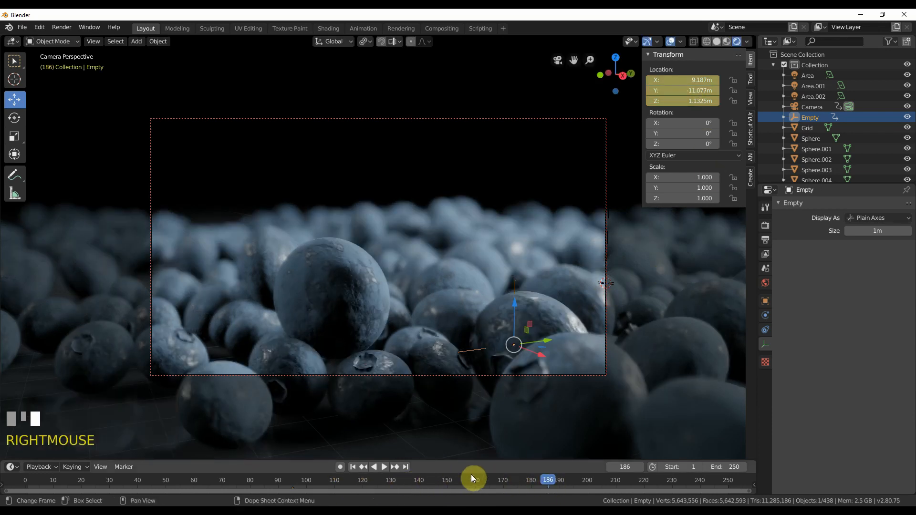
left_click_drag(578, 473, 628, 472)
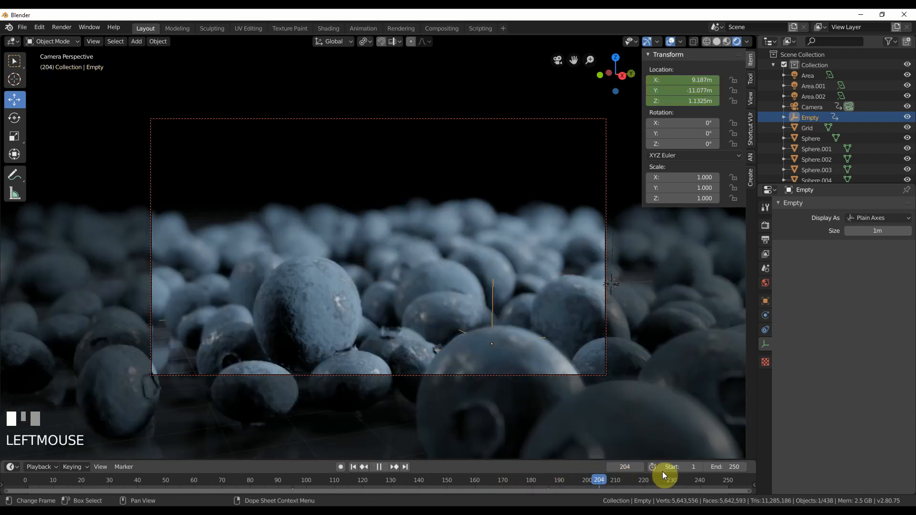
At frame 250, move the empty to about X 0.781 m and 1.53 m along Y, and keyframe its location
left_click_drag(728, 473, 729, 473)
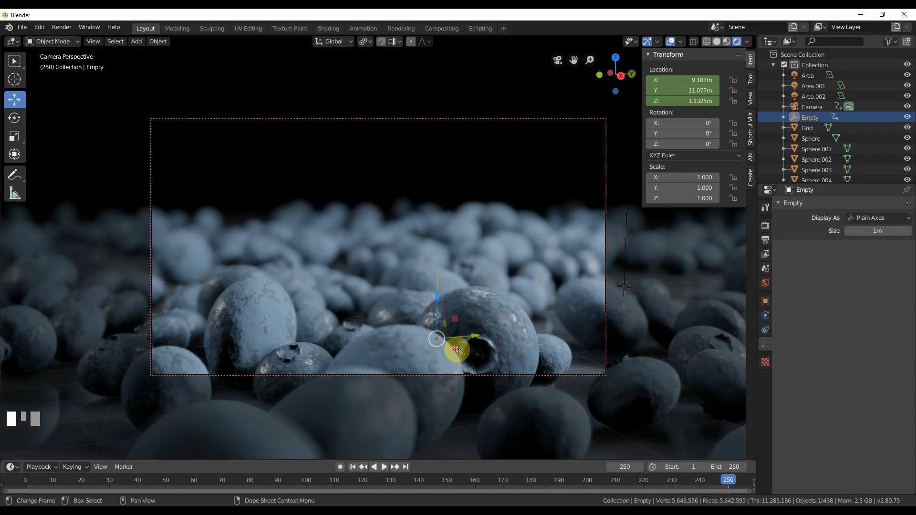
left_click_drag(457, 350, 347, 277)
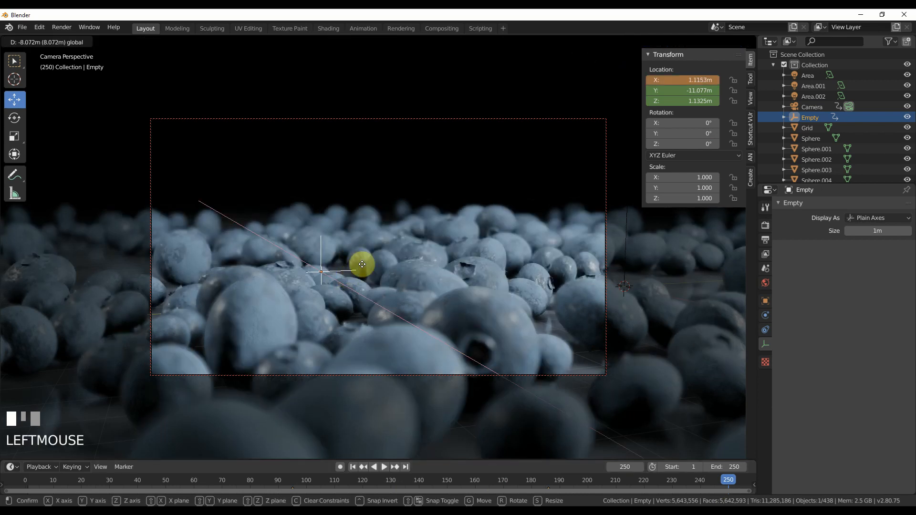
left_click(715, 166)
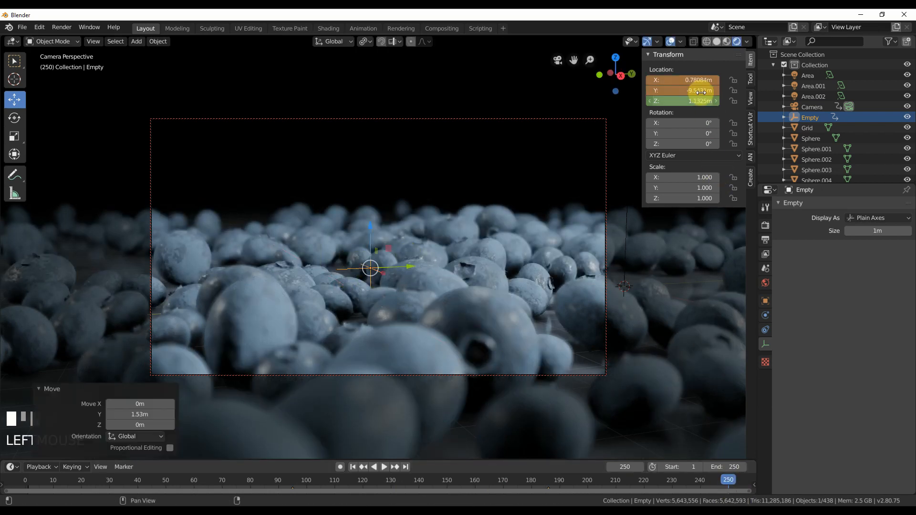
Play and scrub through the animation to review the focus shift between the keyframes, stopping at frame 174
left_click_drag(117, 483, 194, 480)
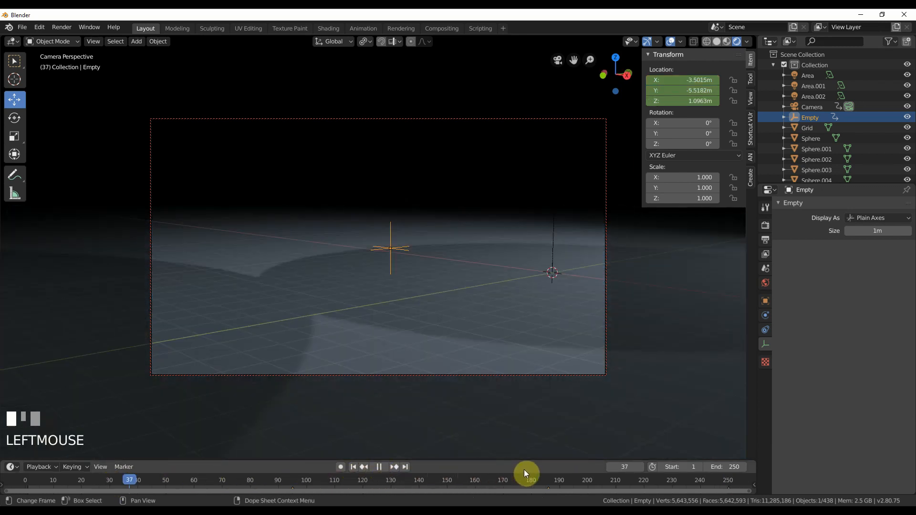
left_click(644, 473)
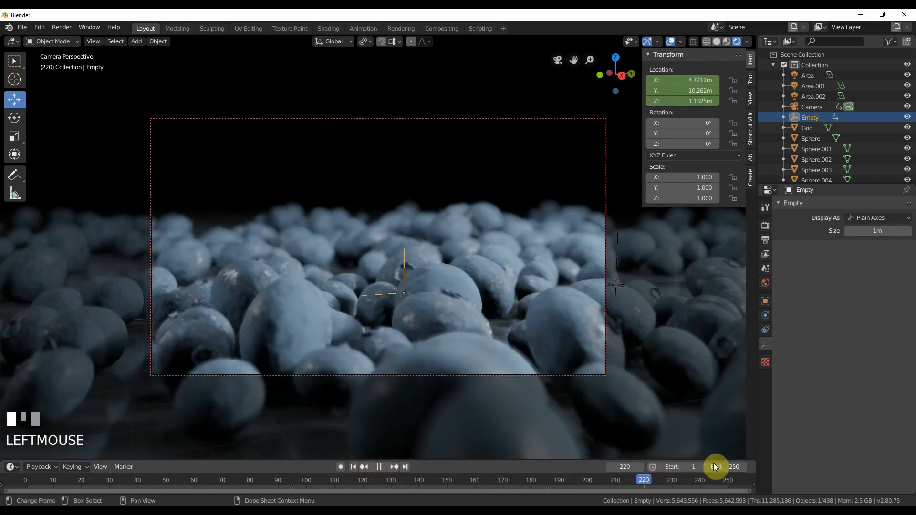
left_click_drag(334, 476, 234, 473)
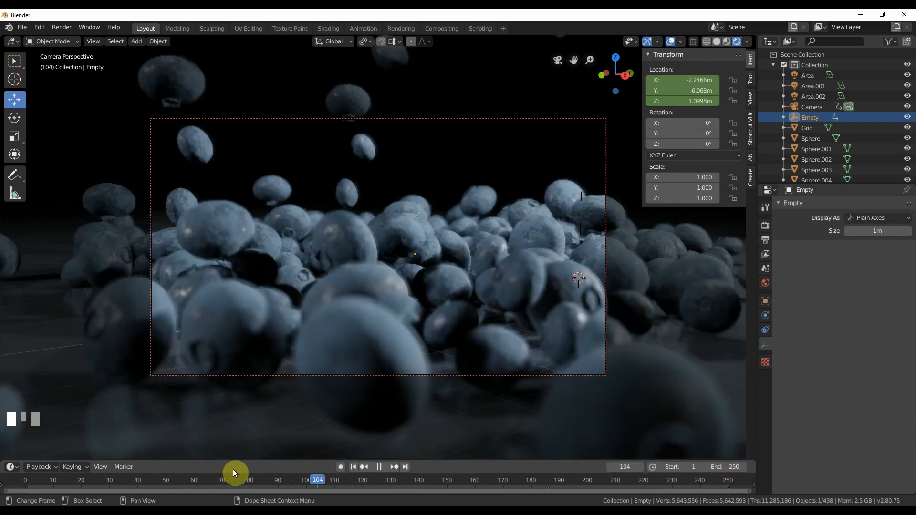
left_click_drag(681, 463, 726, 459)
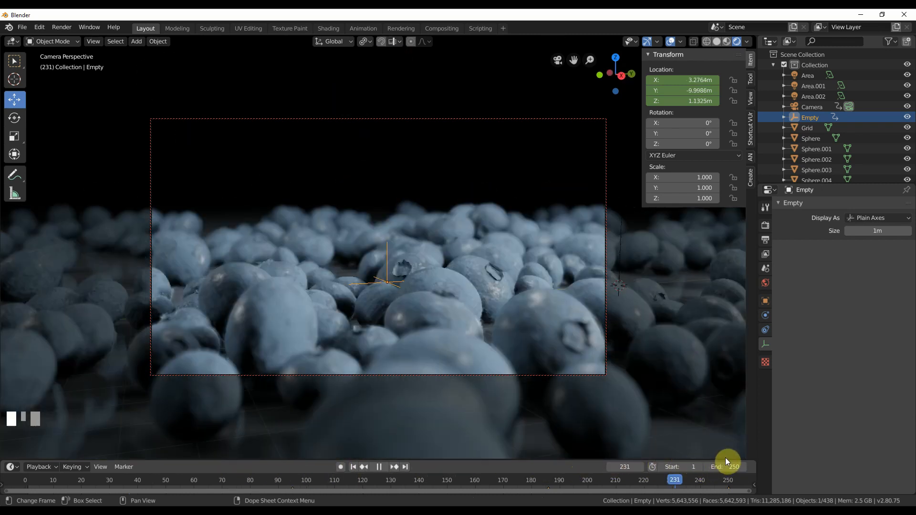
left_click(459, 456)
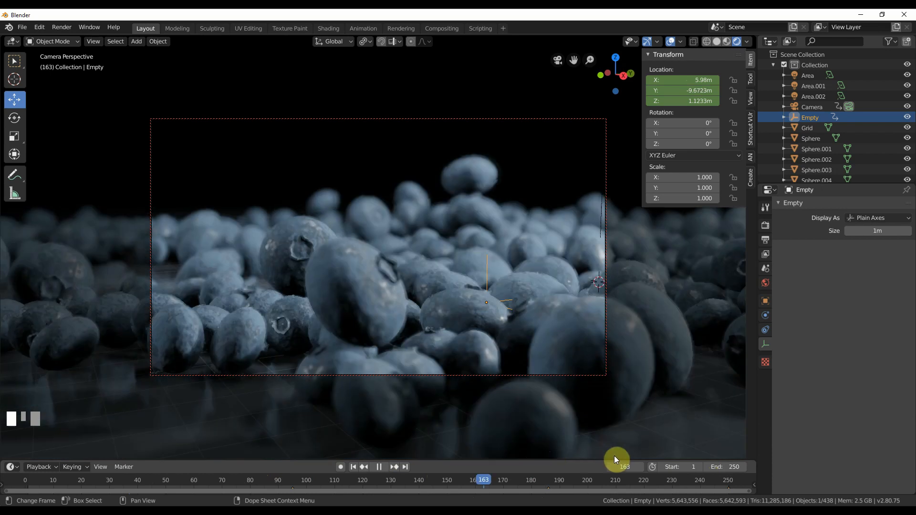
left_click(253, 469)
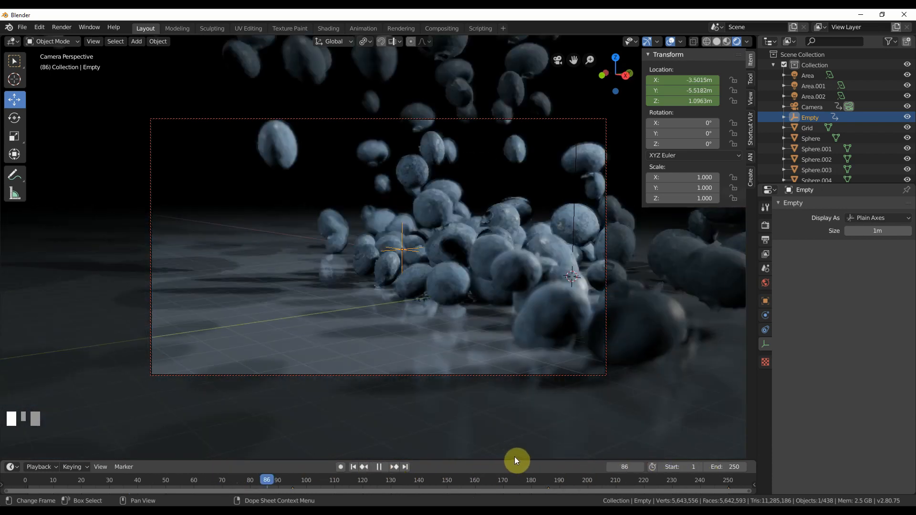
left_click(508, 474)
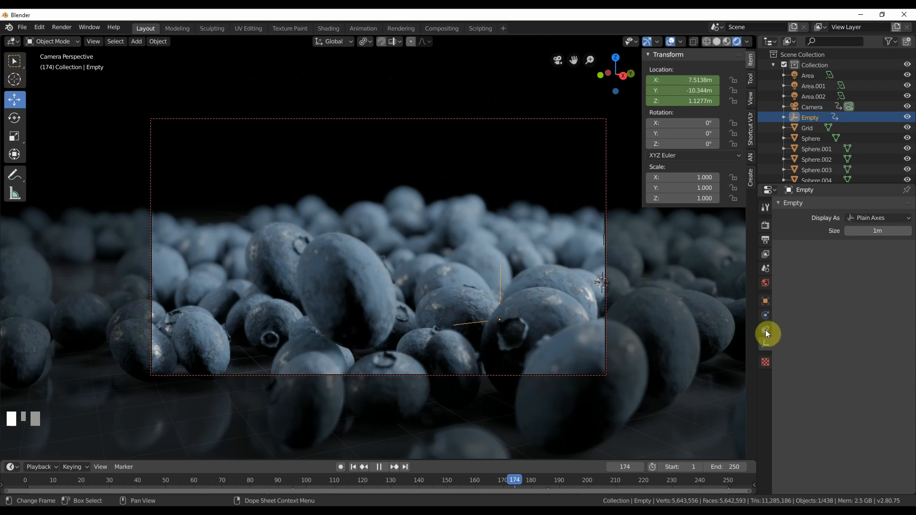
key("space")
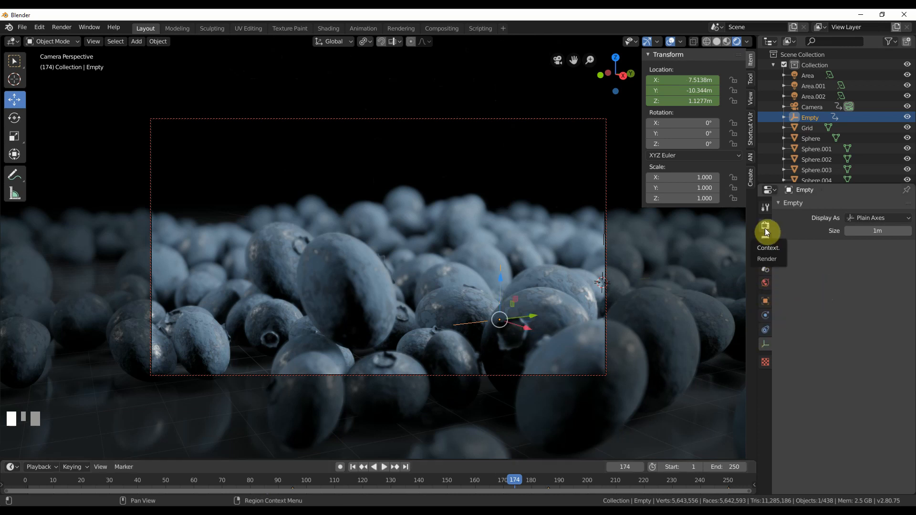
Set the render output path to C:\tmp\blueberries\blueberries.mp4
left_click(766, 240)
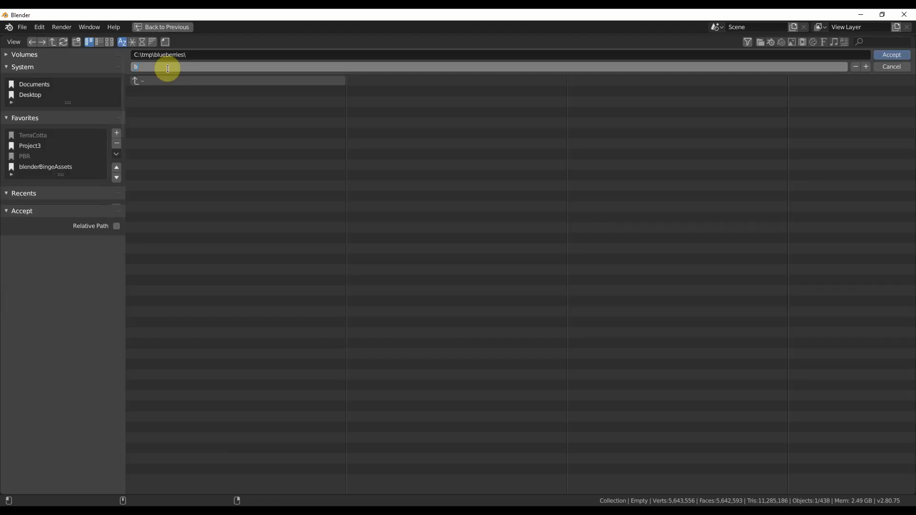
type("ueberries.mp4")
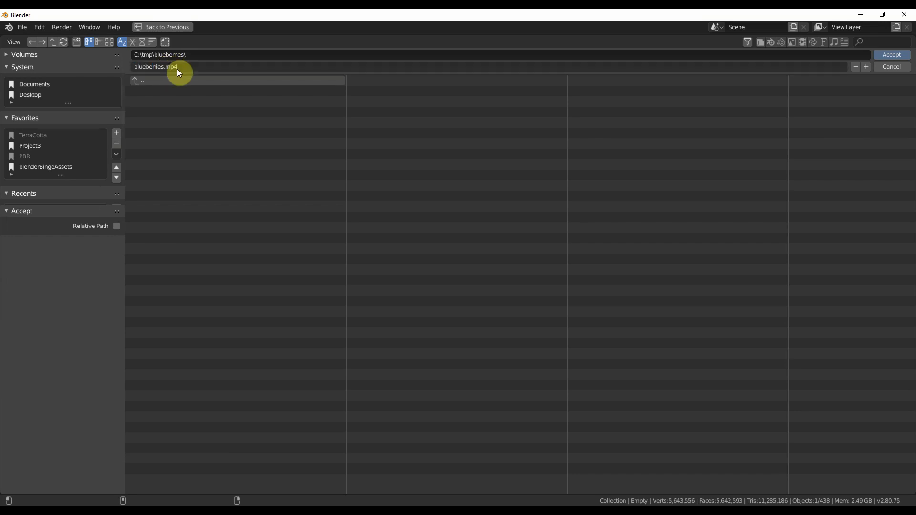
key("Return")
left_click(896, 55)
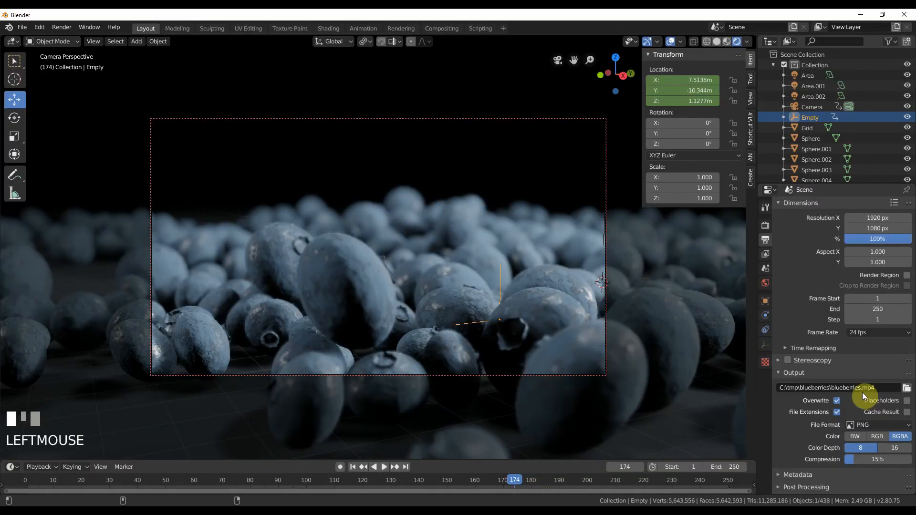
Set the output file format to FFmpeg video with the h264 in MP4 encoding preset, and start rendering the animation
left_click(878, 424)
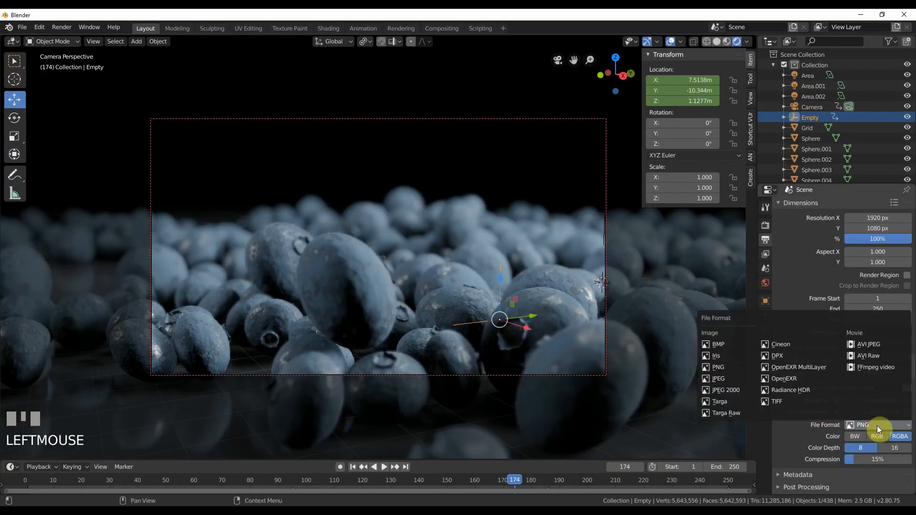
left_click(886, 370)
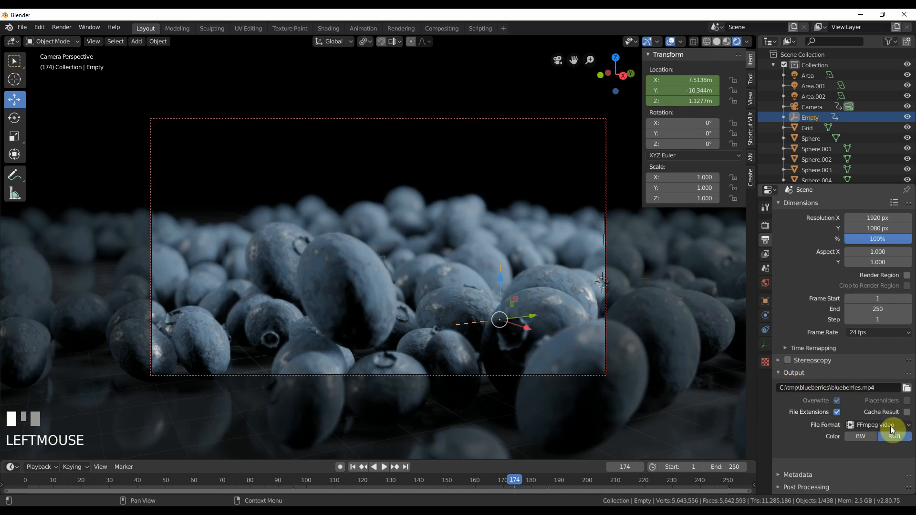
left_click(896, 453)
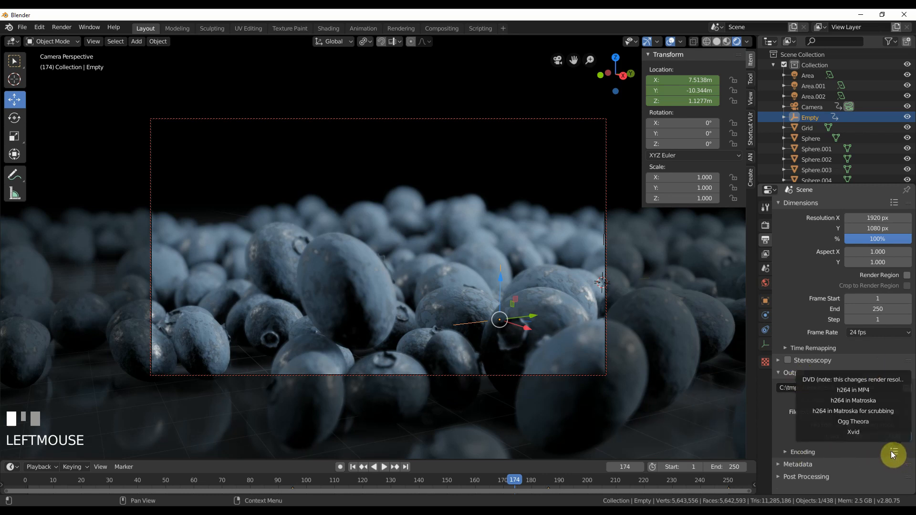
left_click(869, 392)
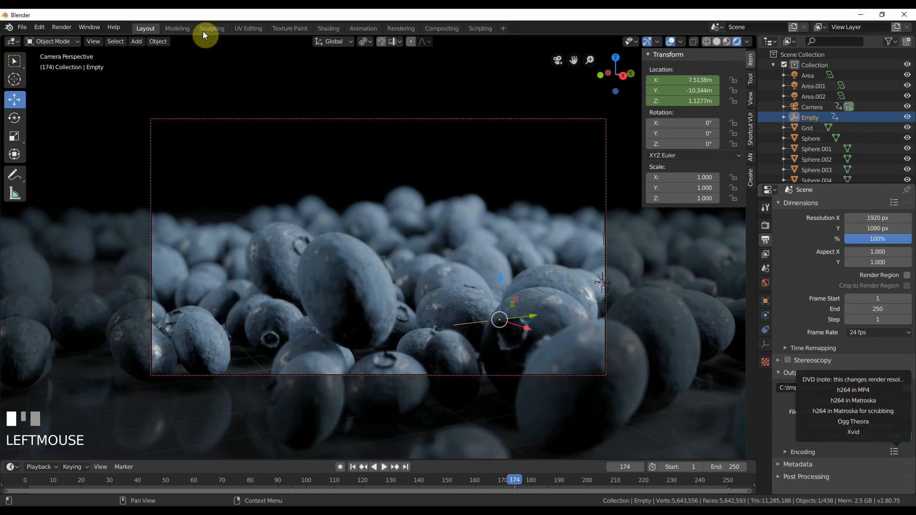
left_click(59, 27)
left_click(72, 49)
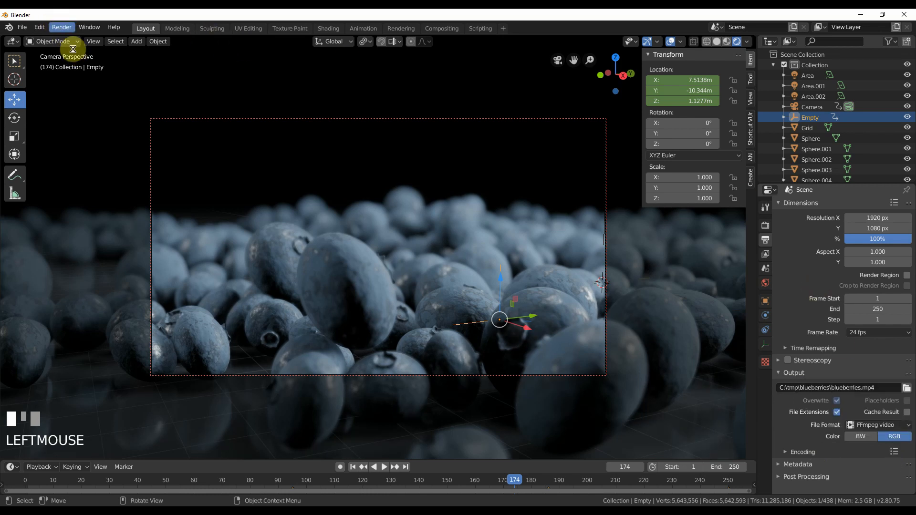